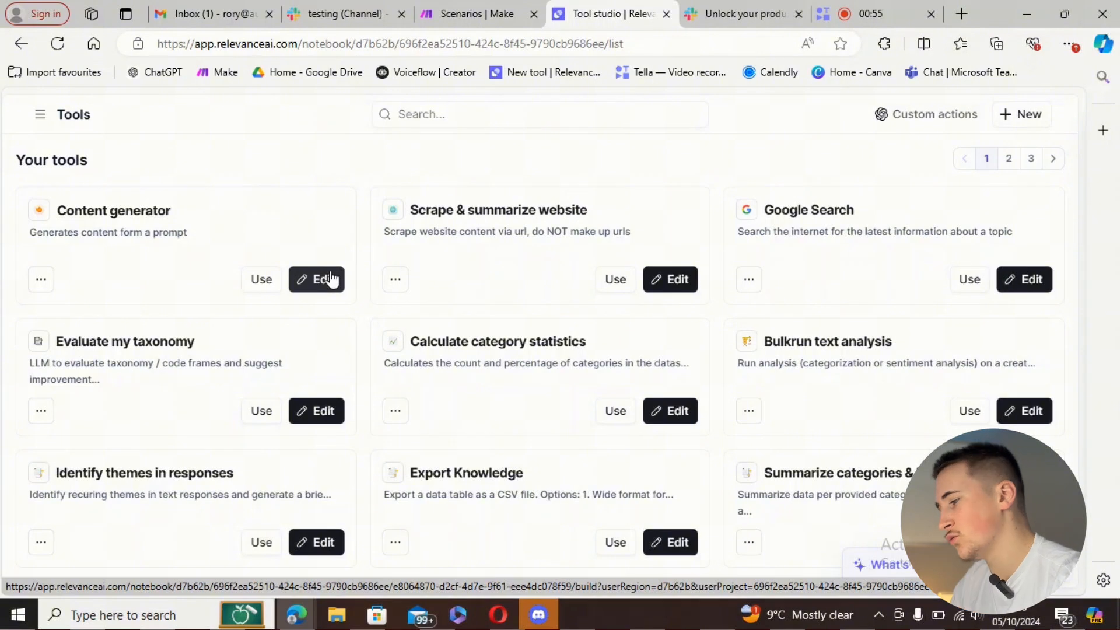
- Review the Content generator tool's Slack input, expanded LLM prompt and API block
left_click(330, 280)
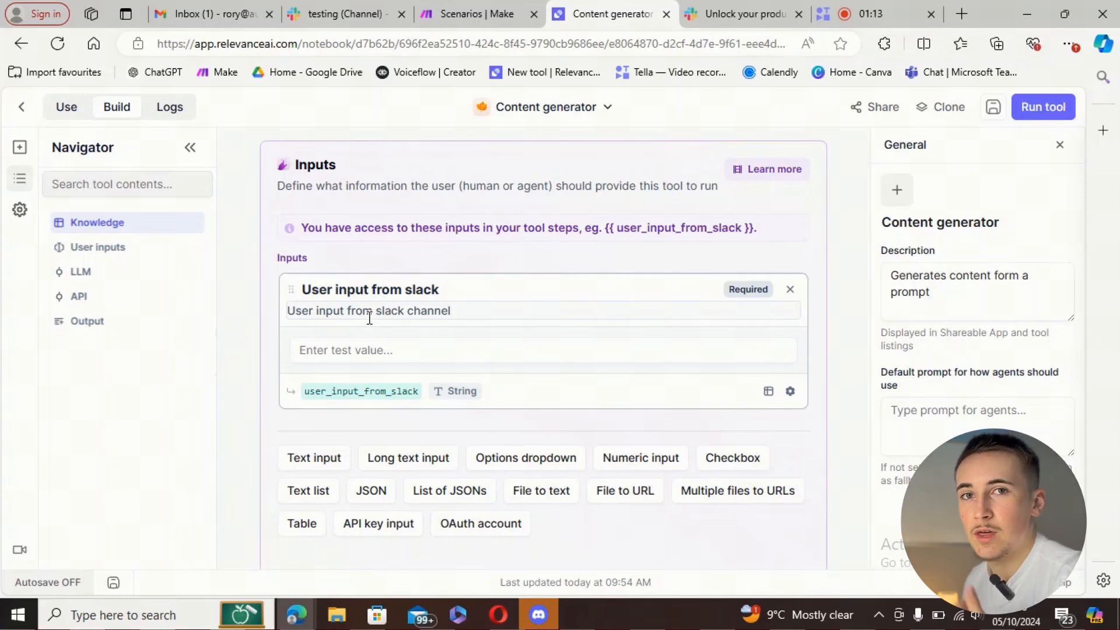
scroll(408, 325, "down", 10)
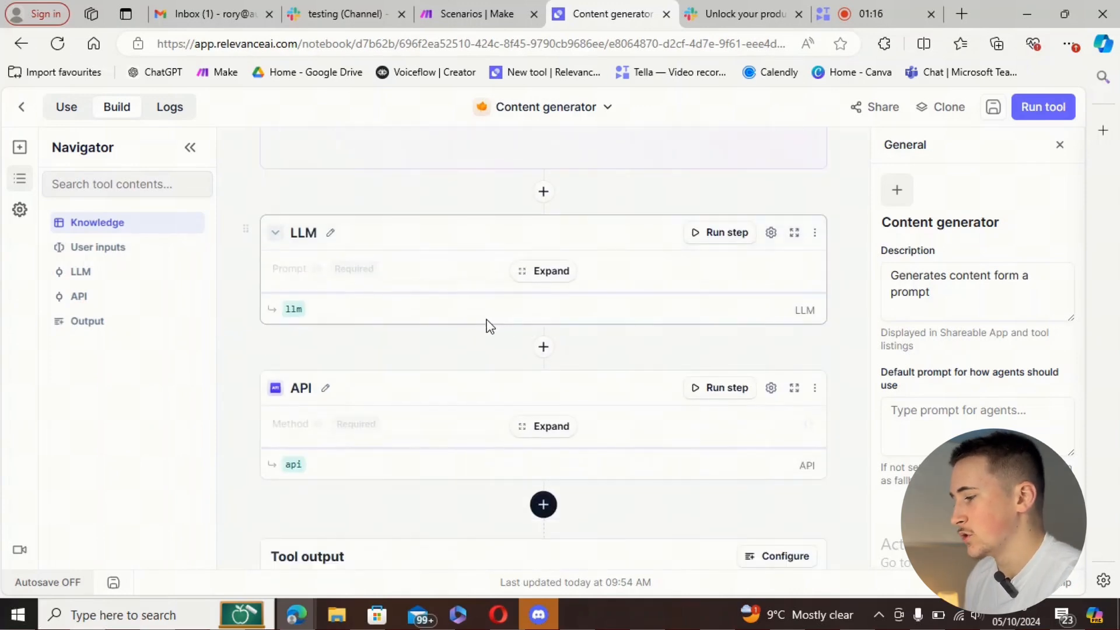
left_click(536, 279)
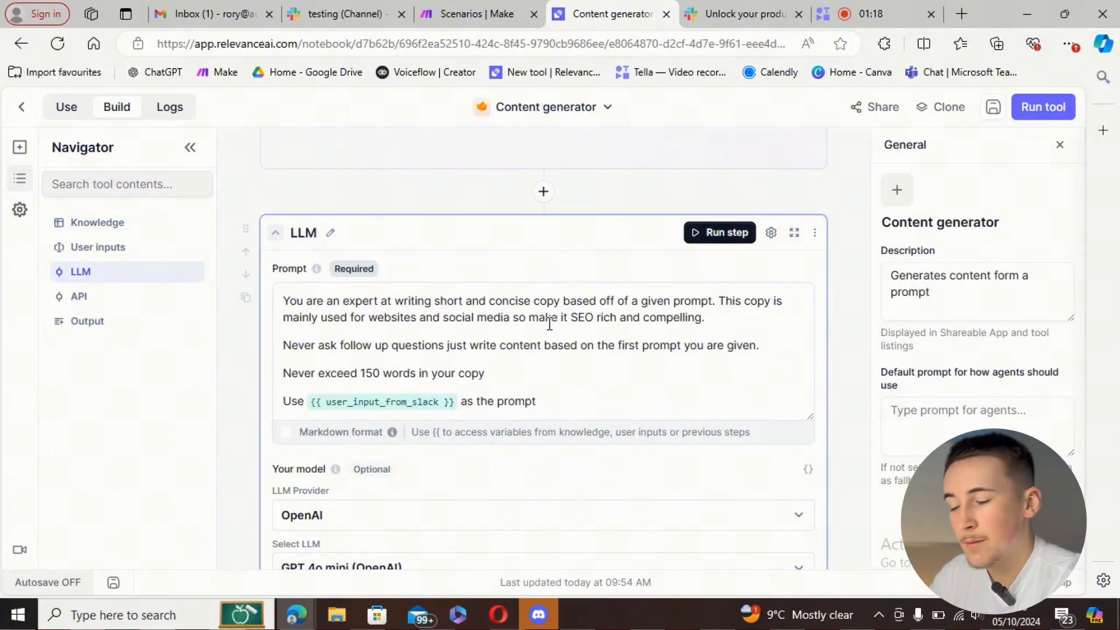
scroll(550, 324, "down", 1)
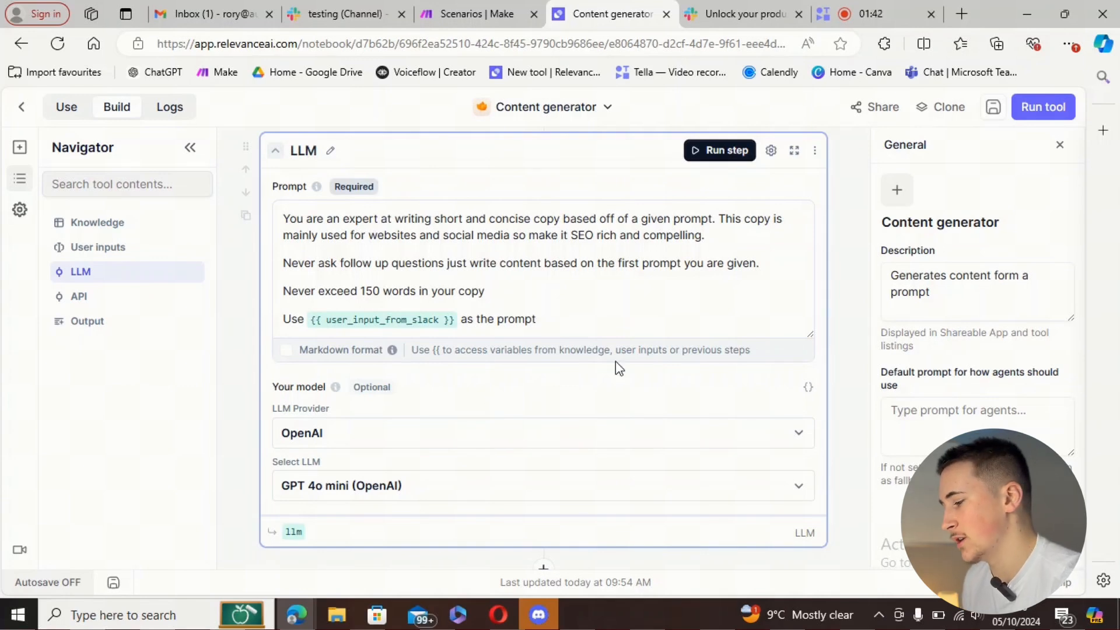
scroll(583, 344, "down", 5)
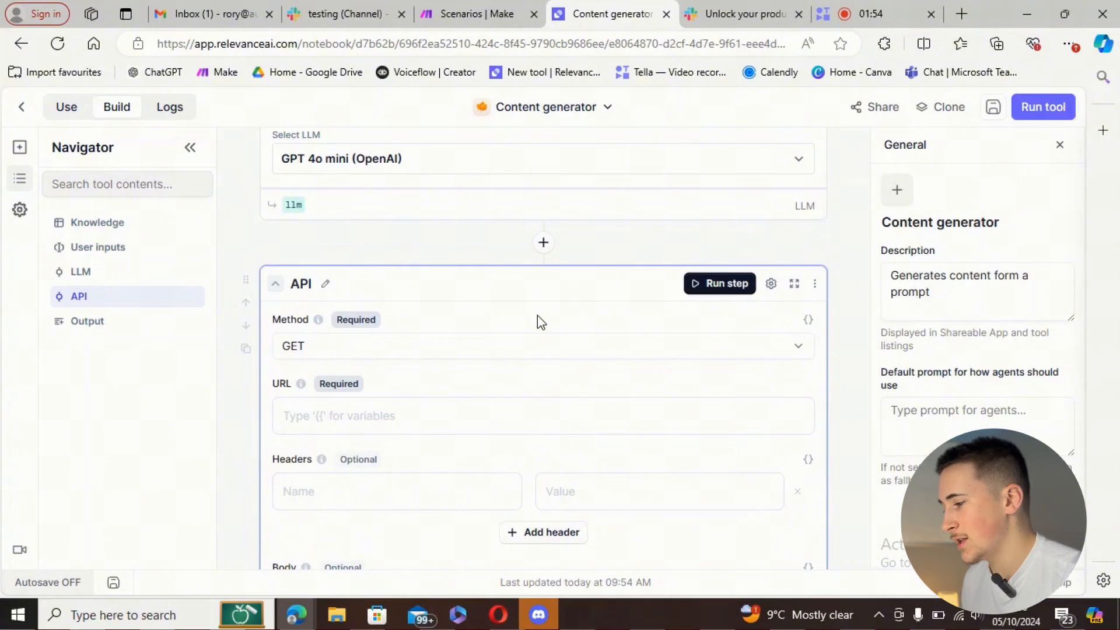
scroll(538, 316, "down", 2)
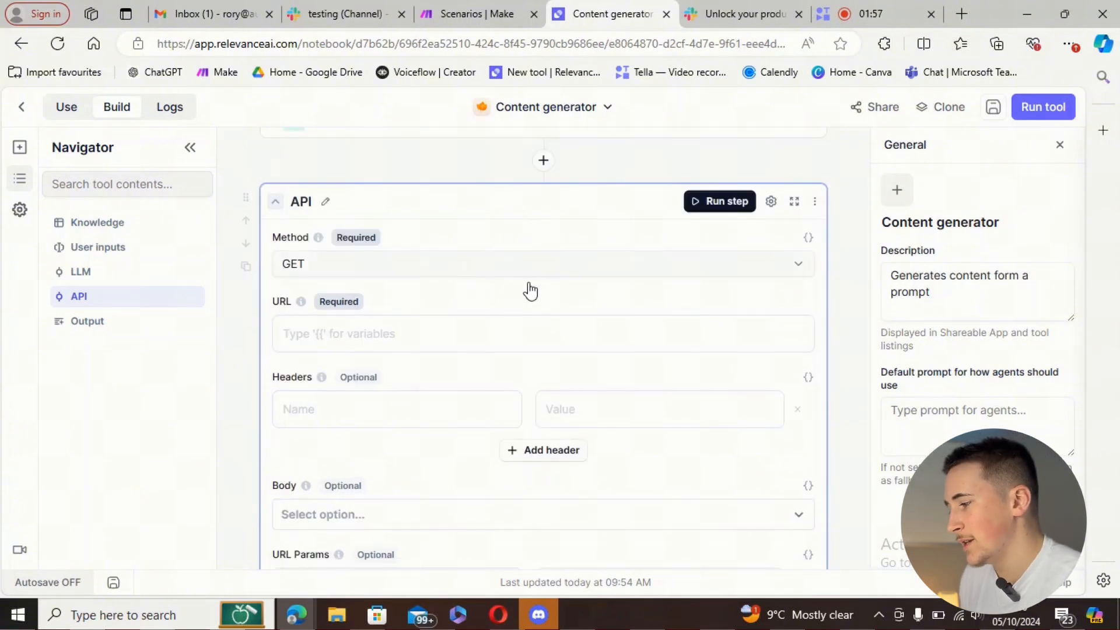
scroll(528, 292, "down", 2)
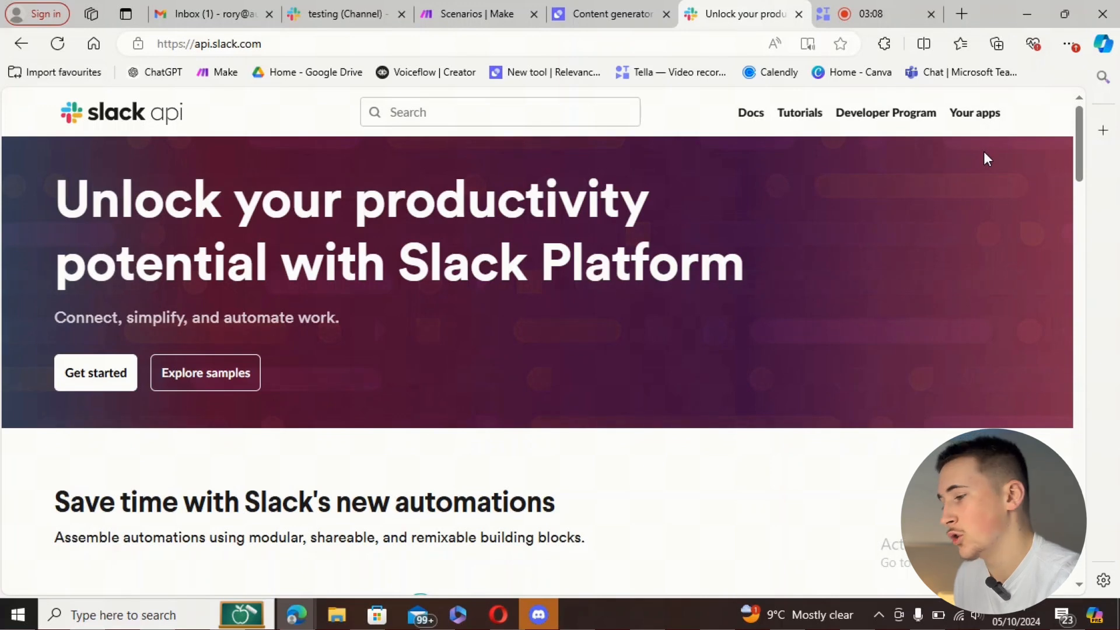
- Create a from-scratch Slack app named 'Content generator' in the Autonomously Ai workspace
left_click(973, 114)
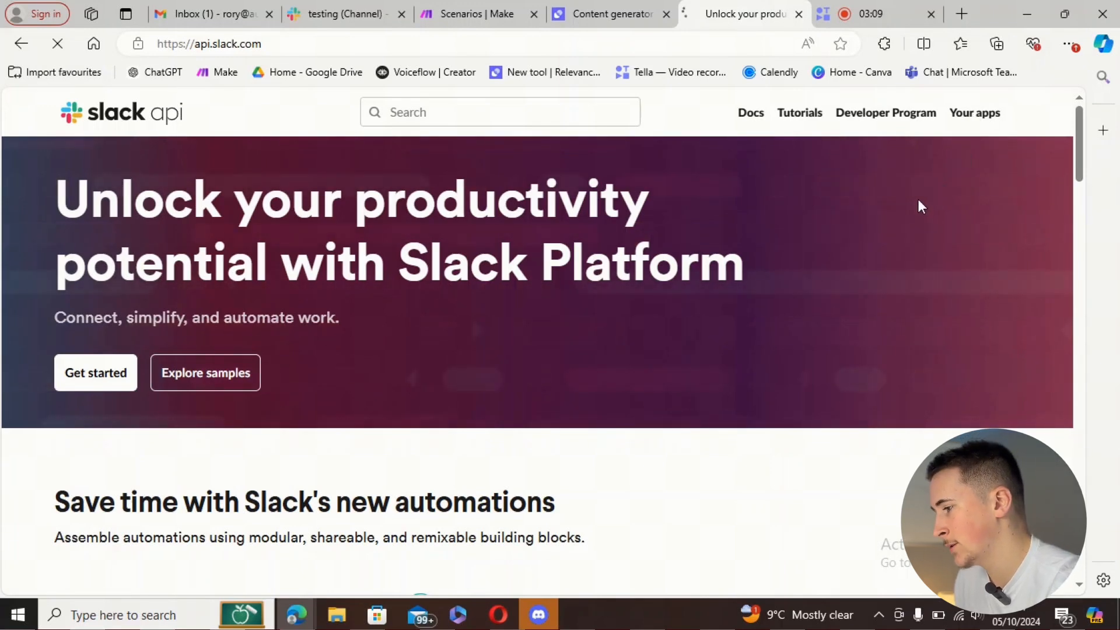
scroll(572, 292, "down", 2)
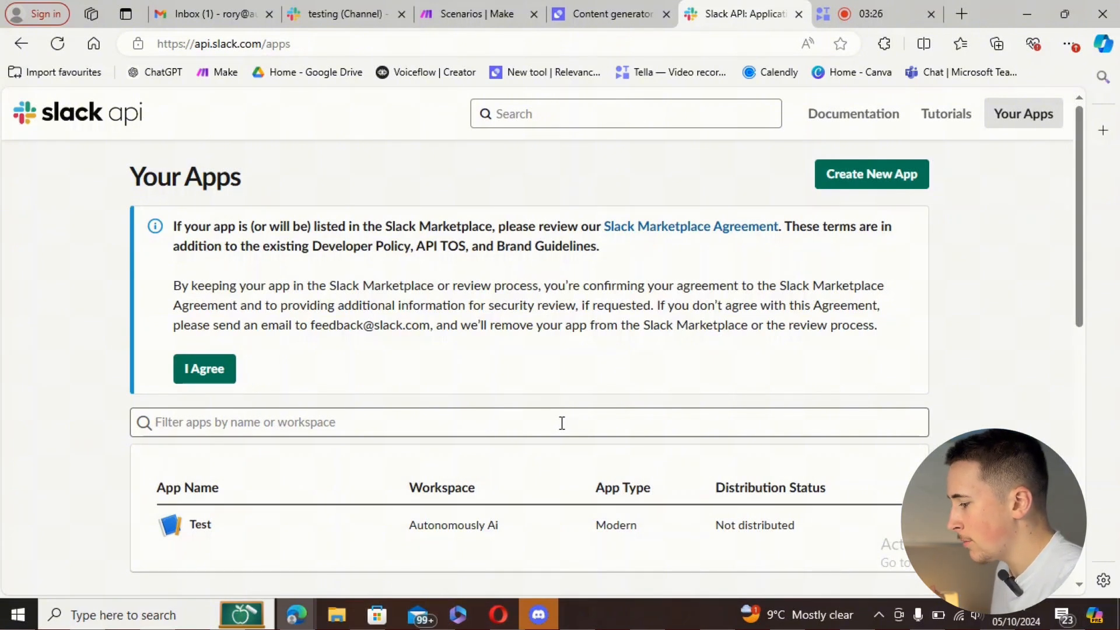
left_click(846, 176)
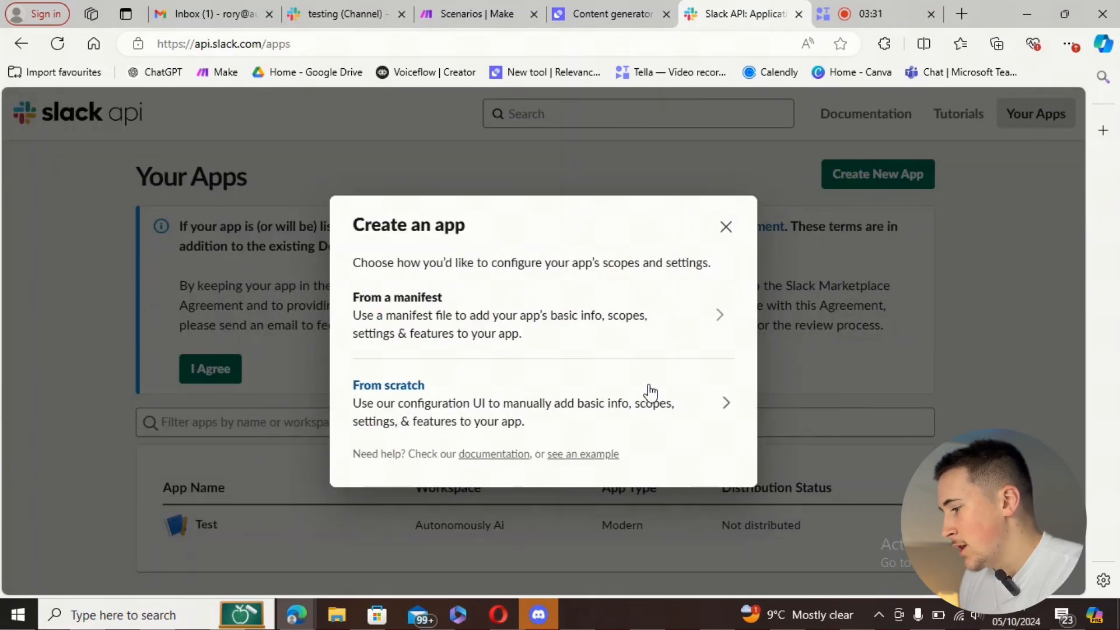
left_click(667, 393)
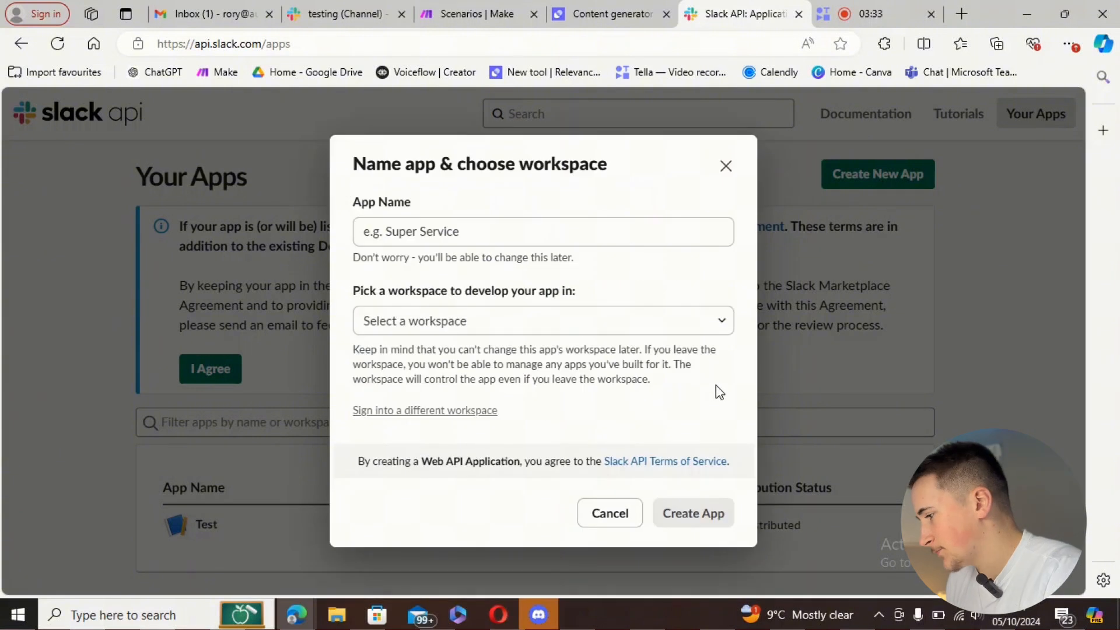
left_click(530, 229)
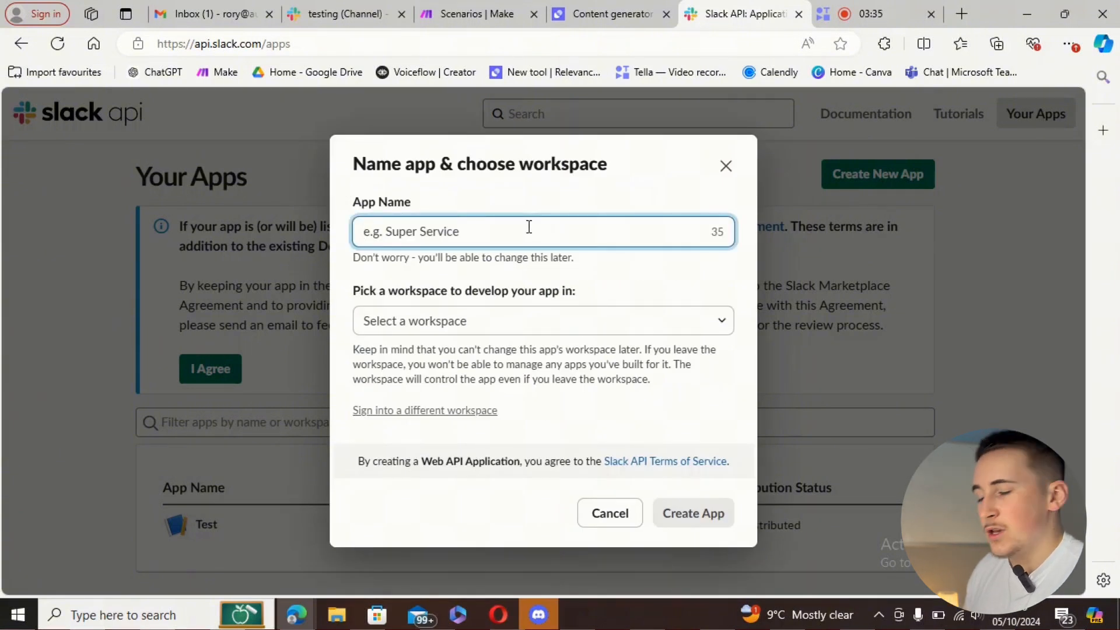
type("Cont")
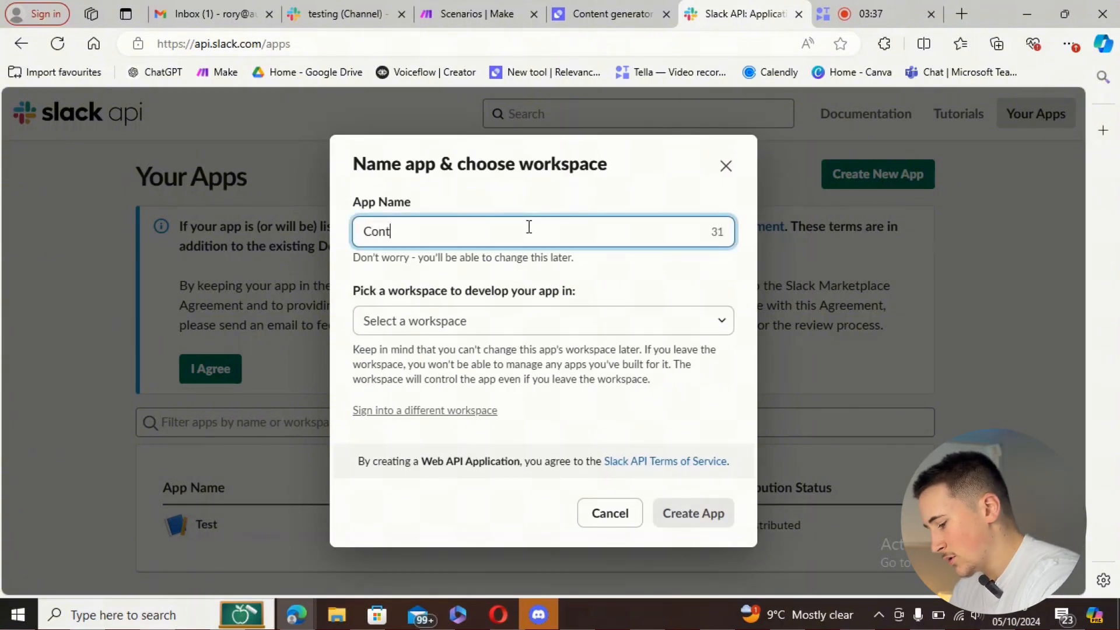
type("ent generator")
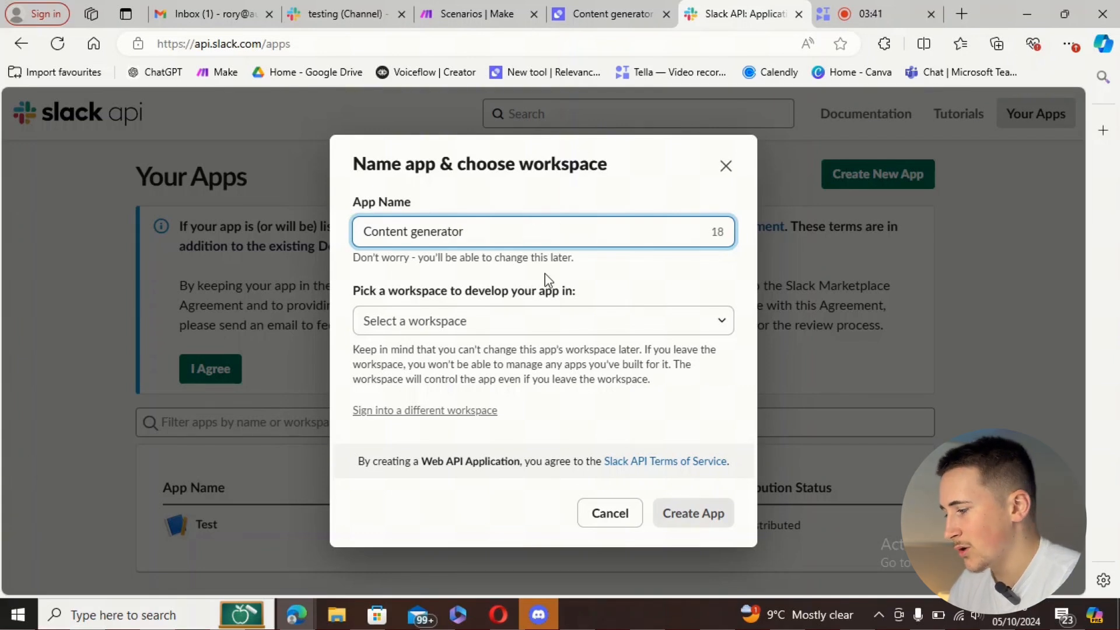
left_click(516, 322)
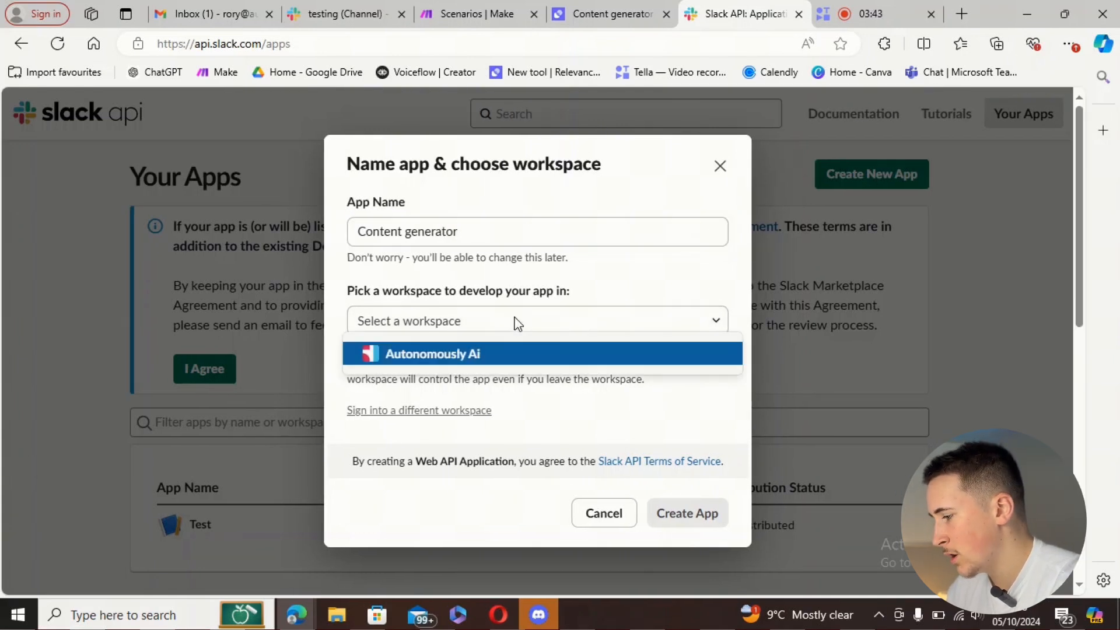
left_click(499, 354)
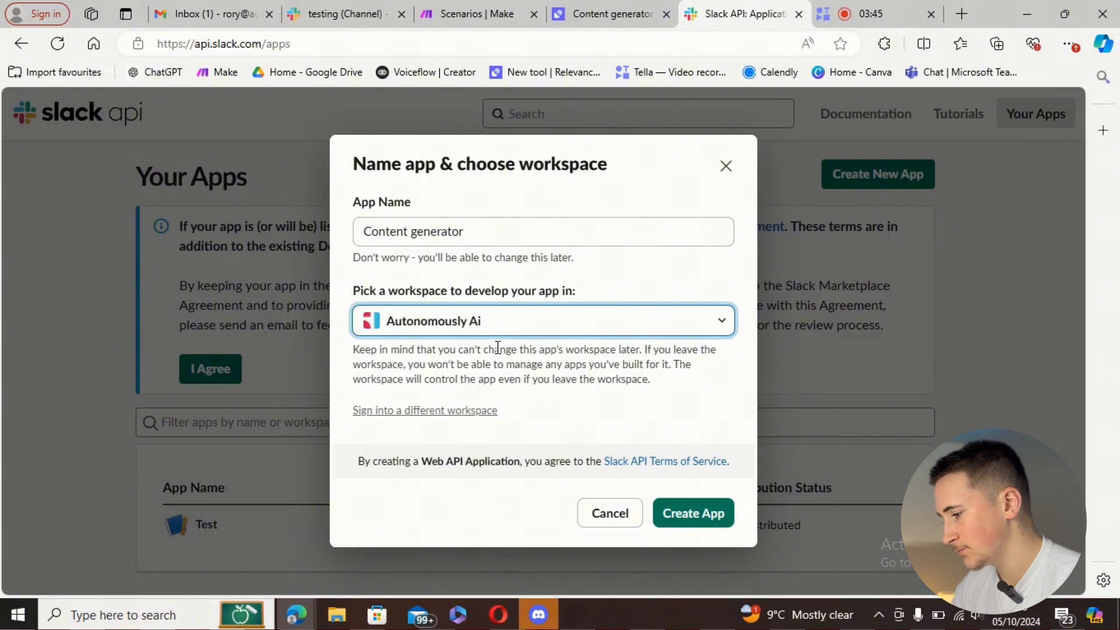
left_click(694, 512)
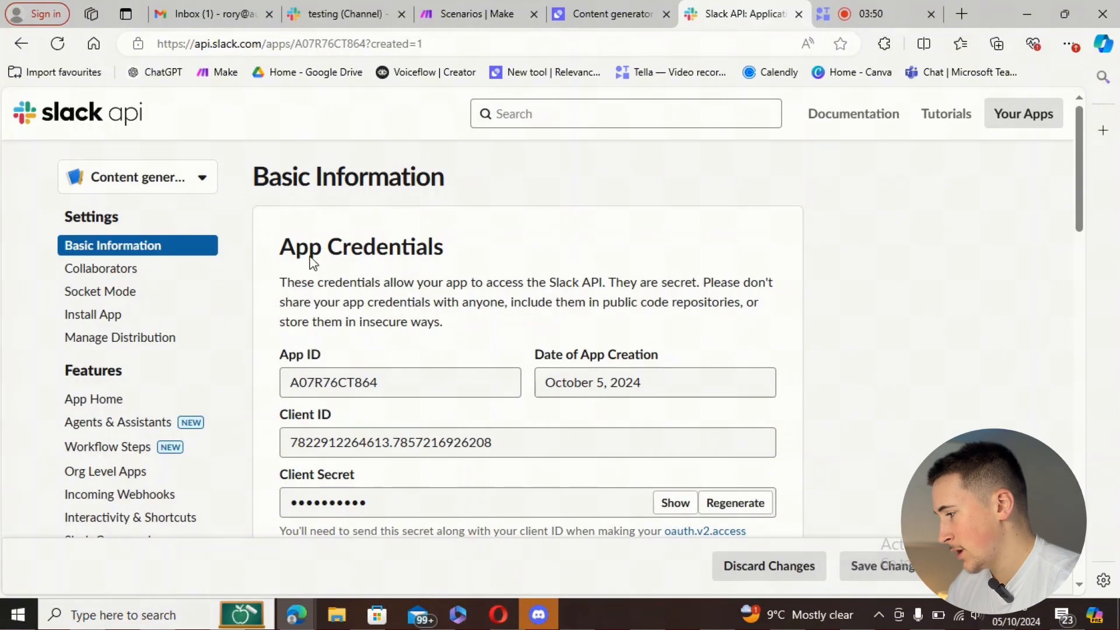
scroll(392, 297, "down", 3)
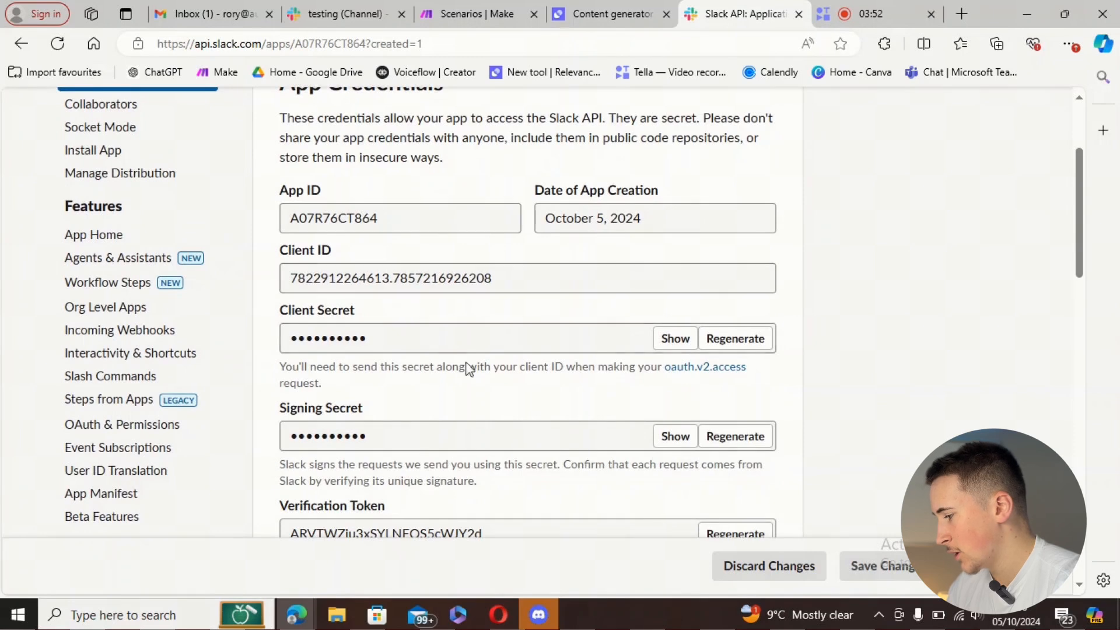
left_click(150, 430)
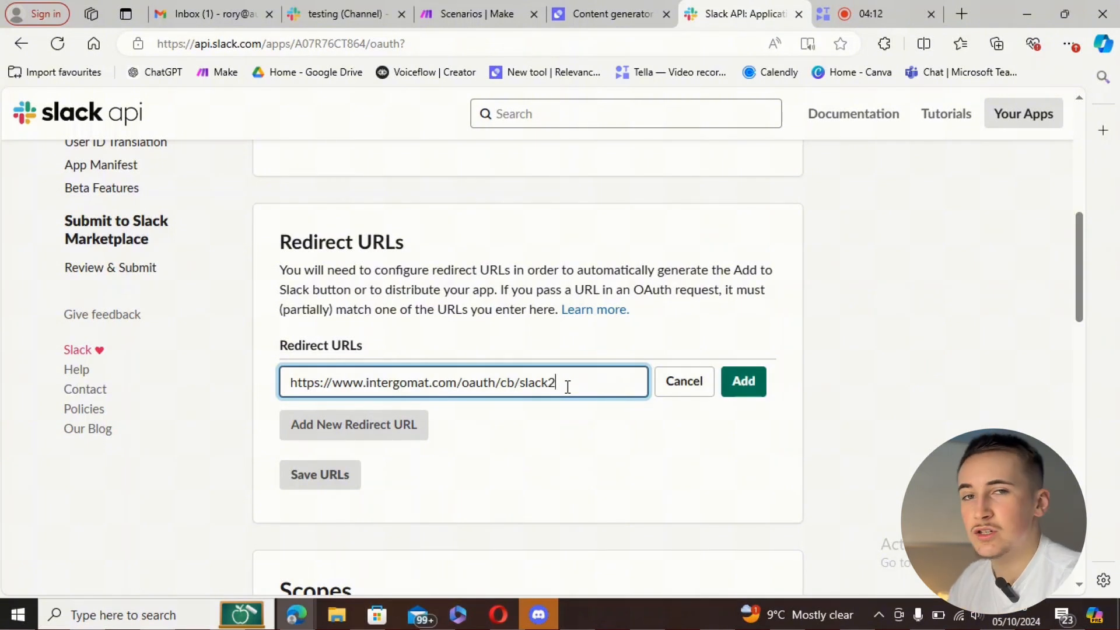
left_click(744, 381)
left_click(376, 424)
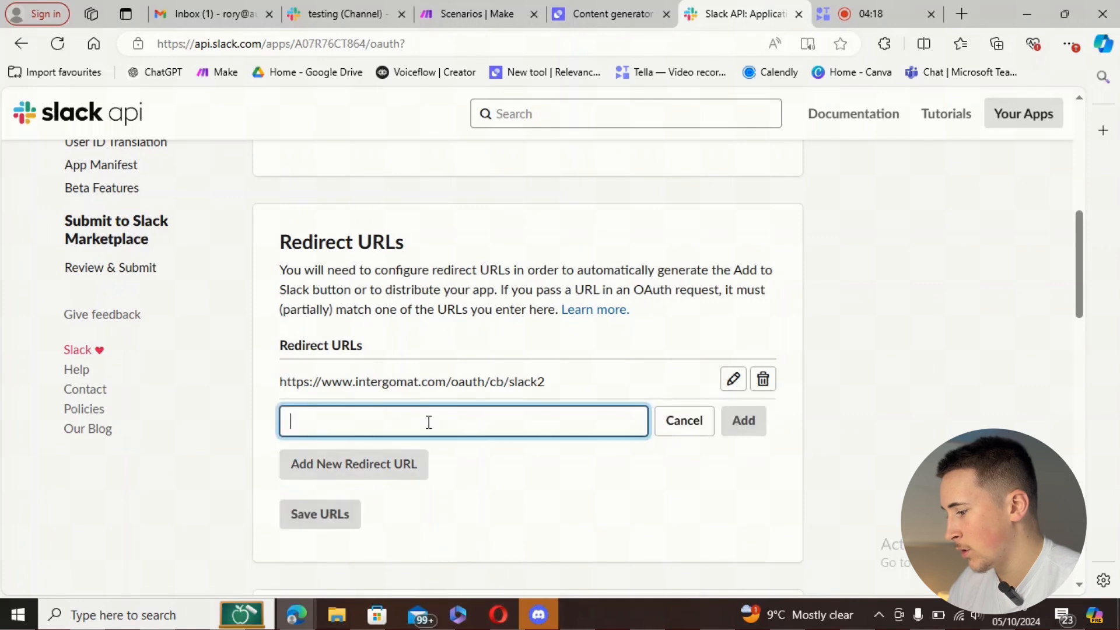
type("https://www.intergomat.com/oauth/cb/slack2")
key("BackSpace")
type("3")
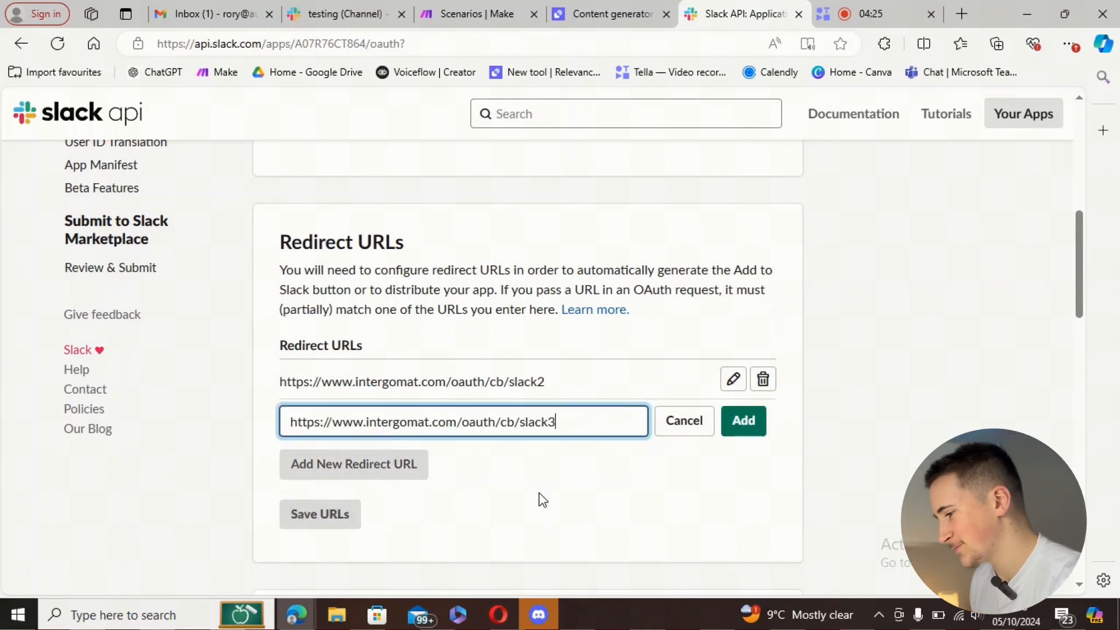
left_click(742, 423)
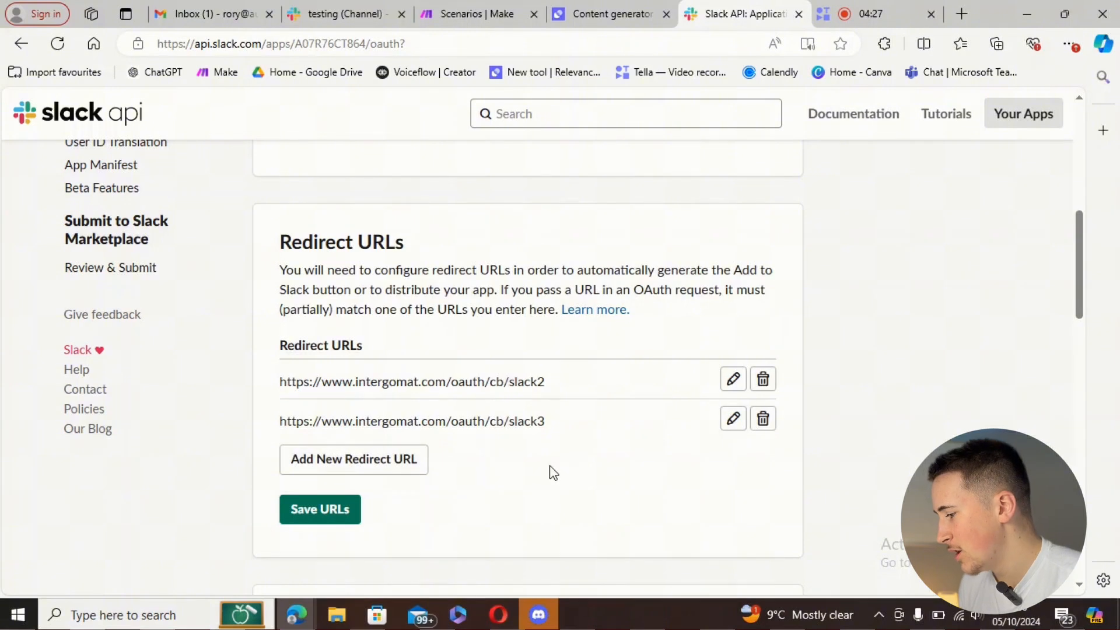
left_click(323, 509)
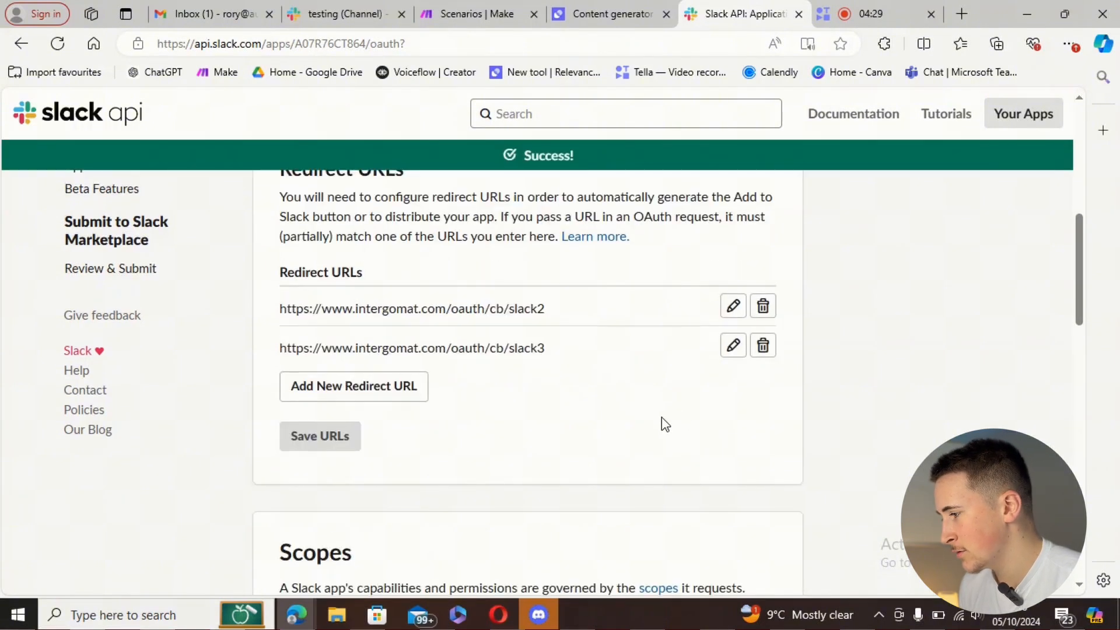
scroll(207, 462, "up", 5)
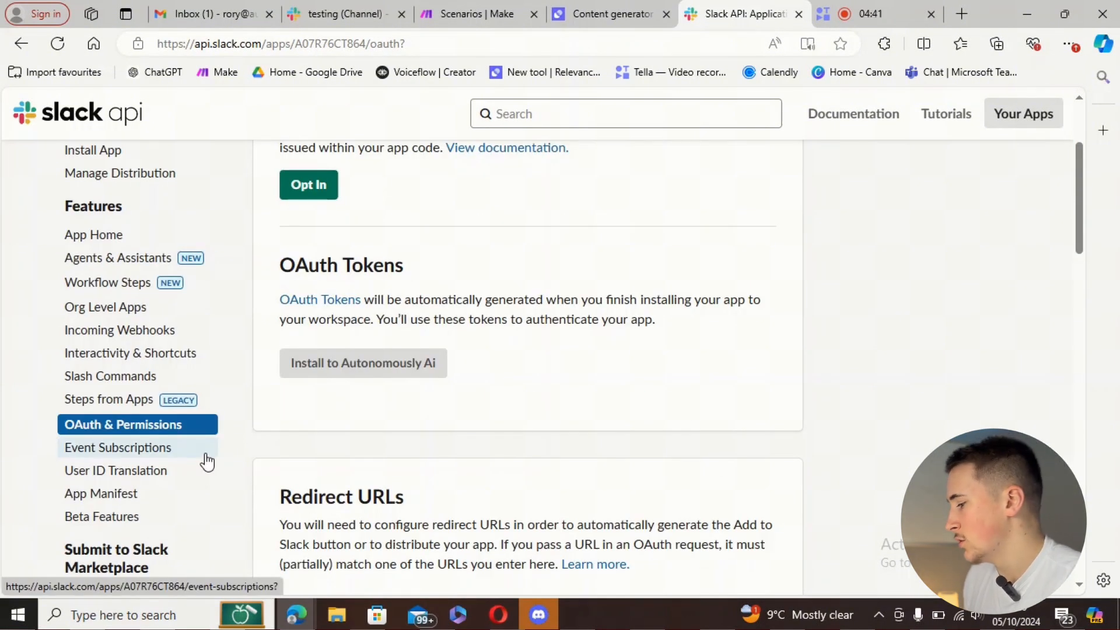
- Switch Enable Events on in the app's Event Subscriptions settings
left_click(204, 458)
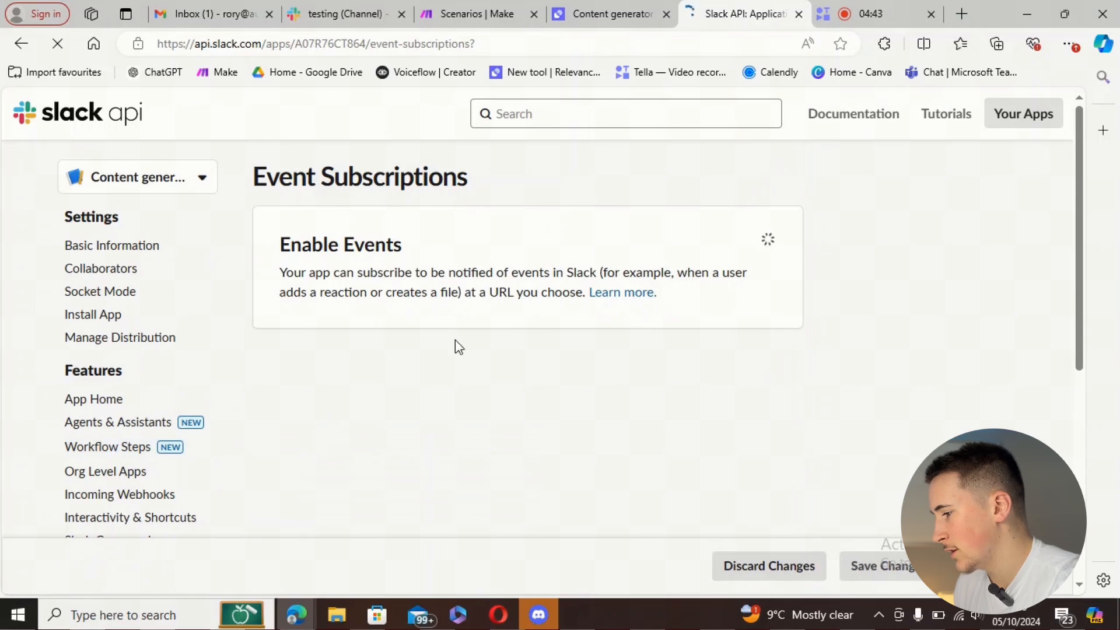
left_click(743, 249)
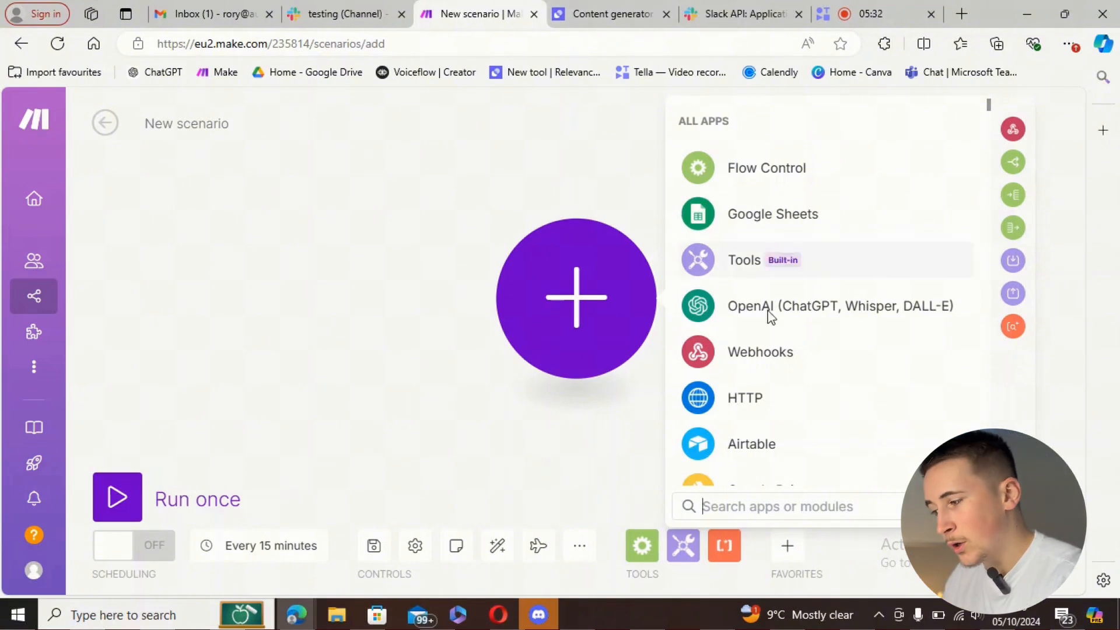
- Start the Make scenario with a Custom webhook named 'Content generator' and copy its address
left_click(734, 352)
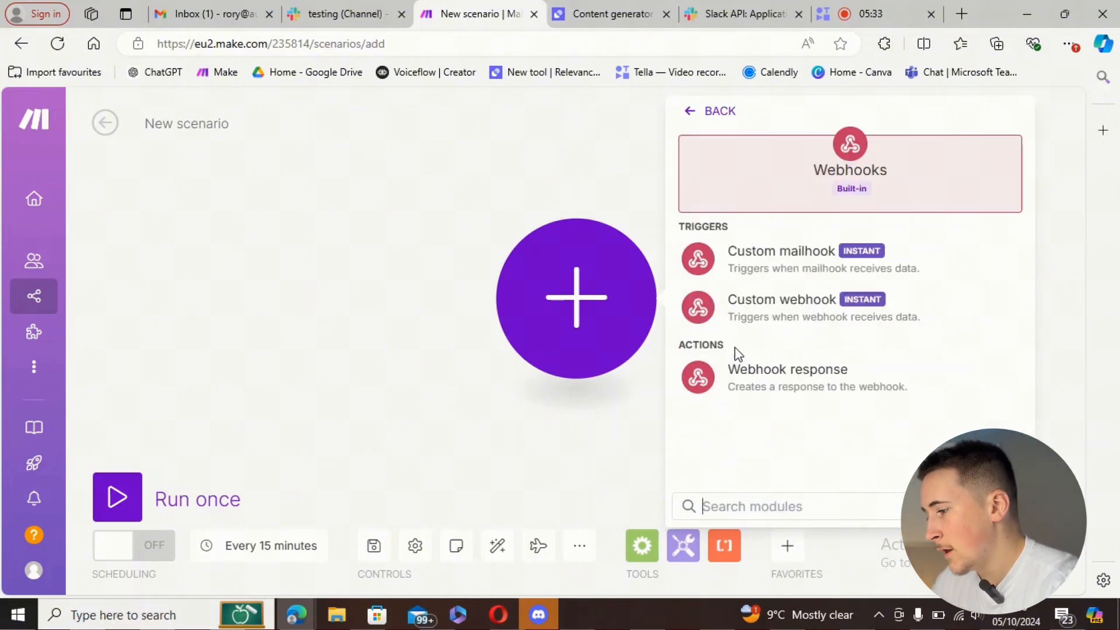
left_click(761, 320)
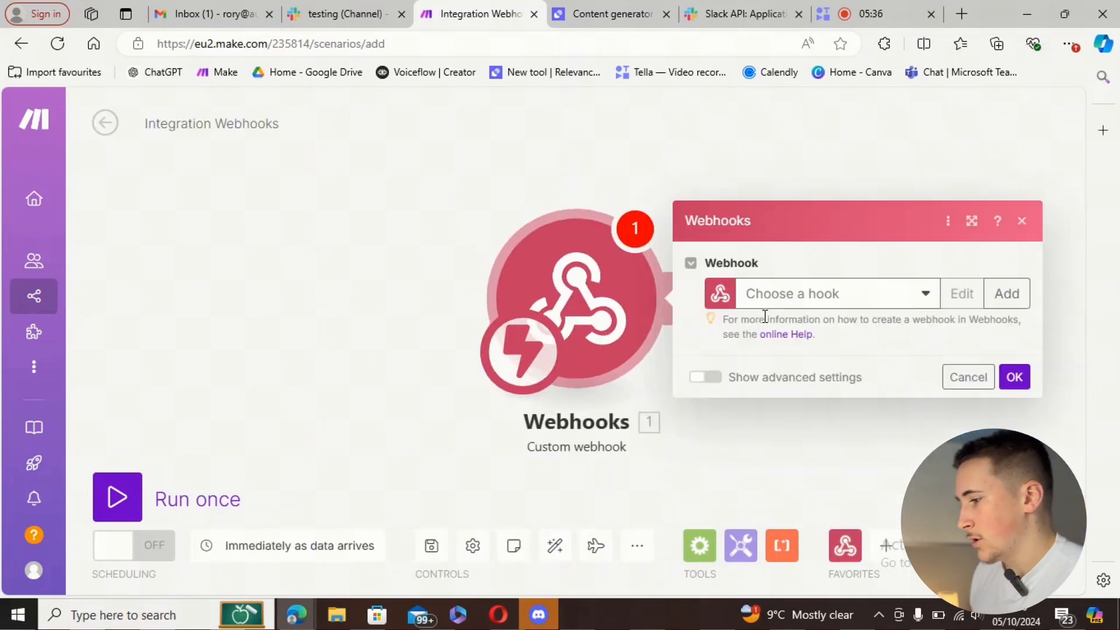
left_click(1007, 293)
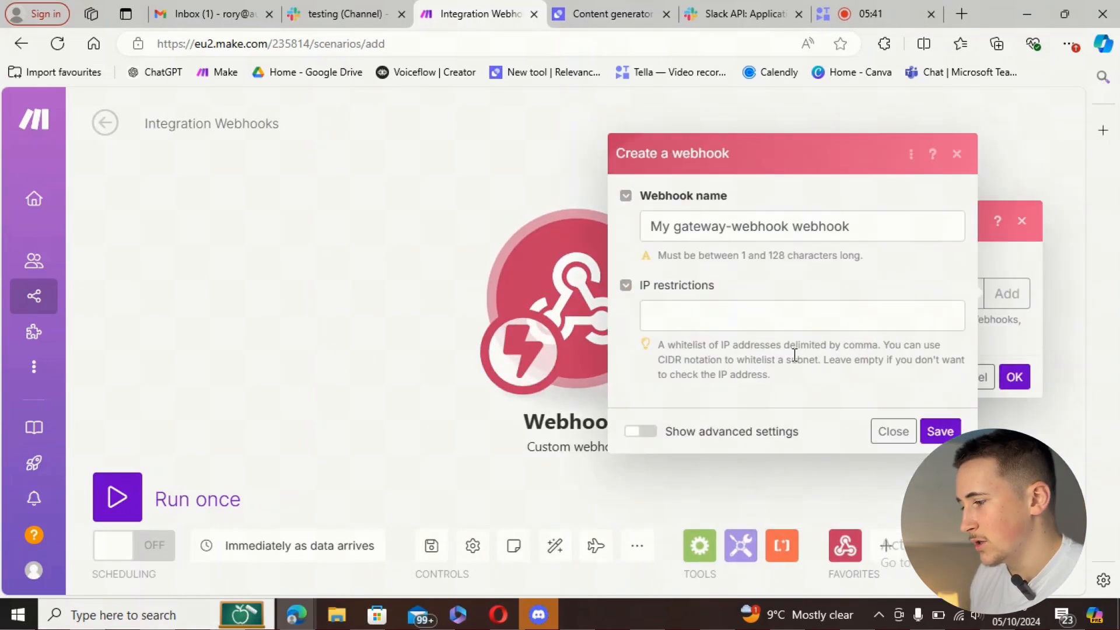
triple_click(813, 227)
type("Content generator")
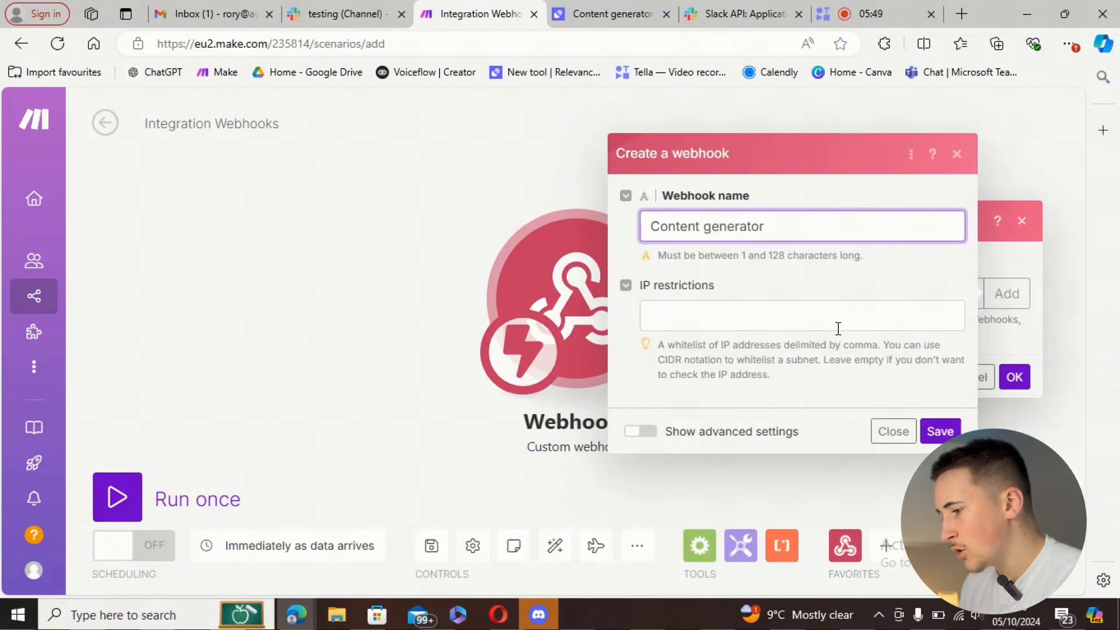
left_click(939, 431)
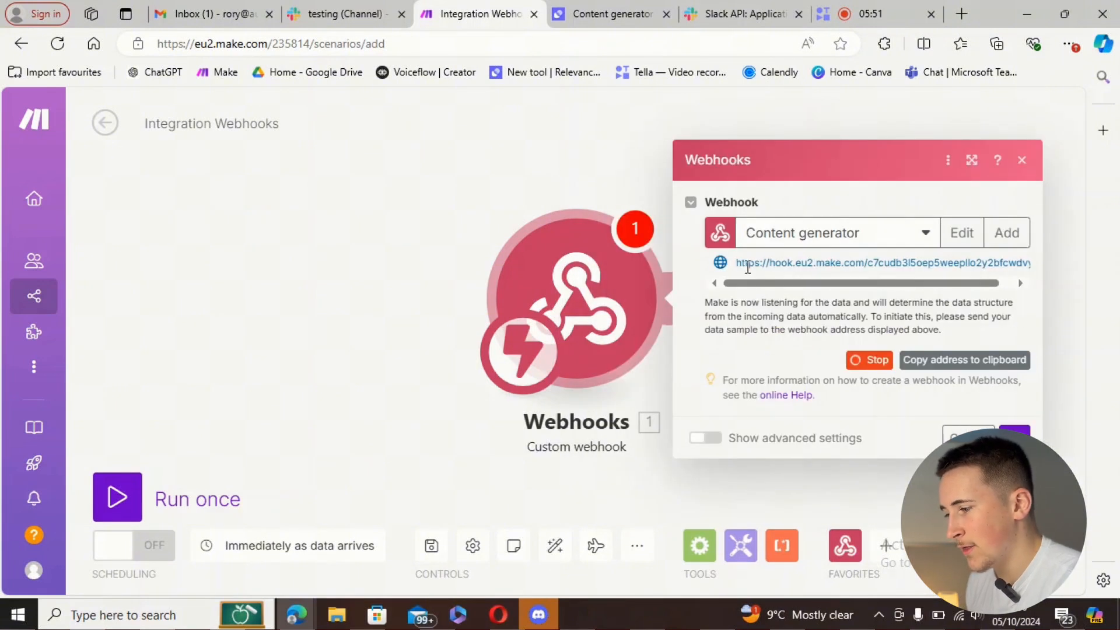
left_click(926, 363)
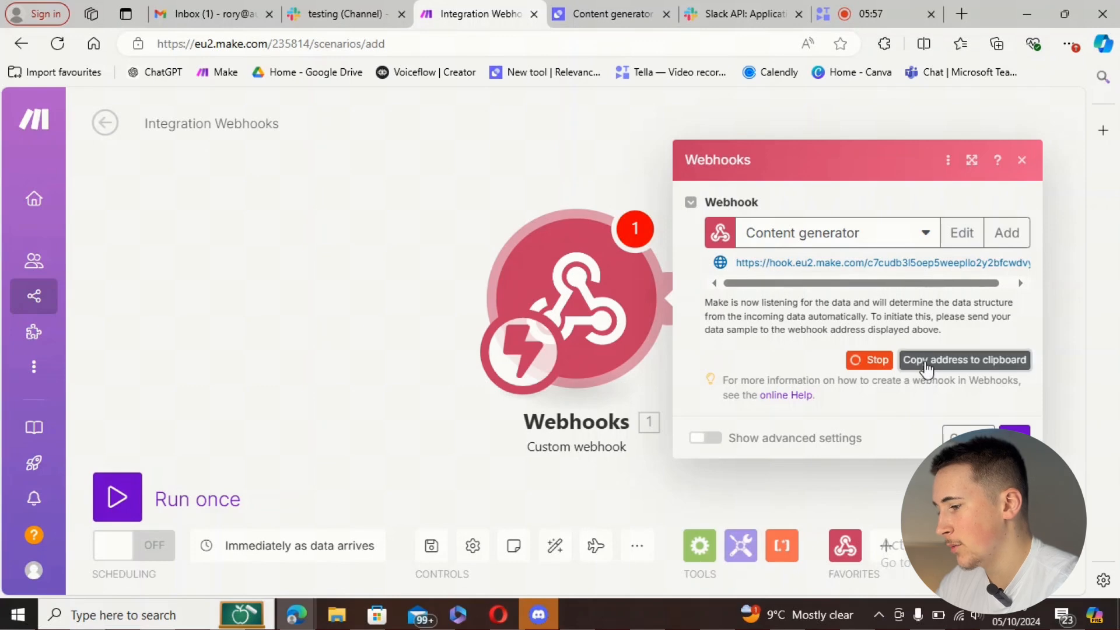
left_click(744, 14)
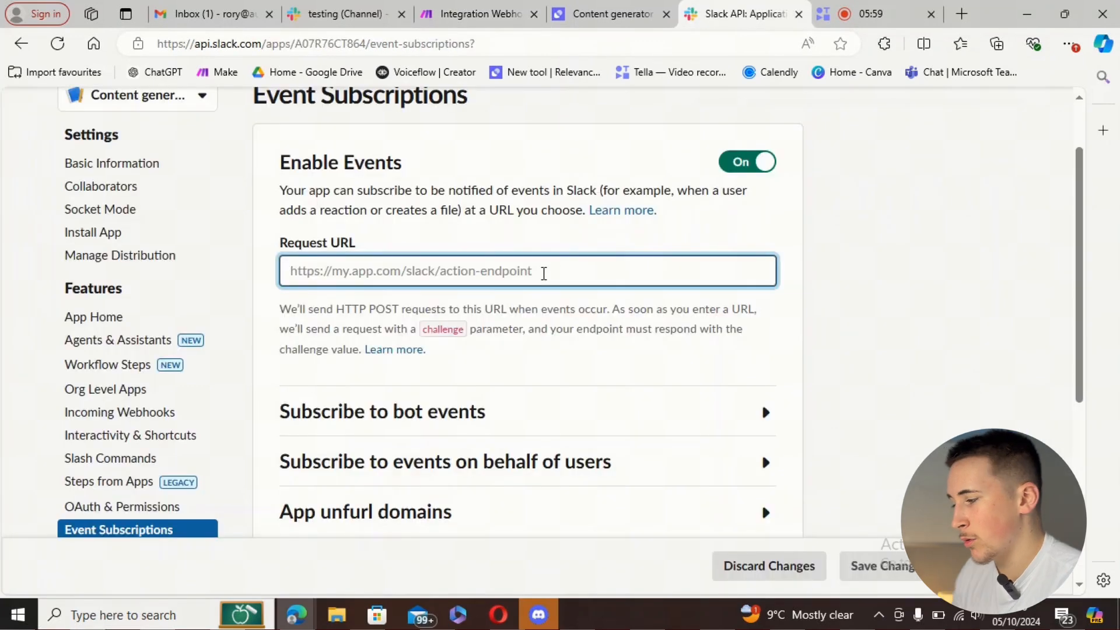
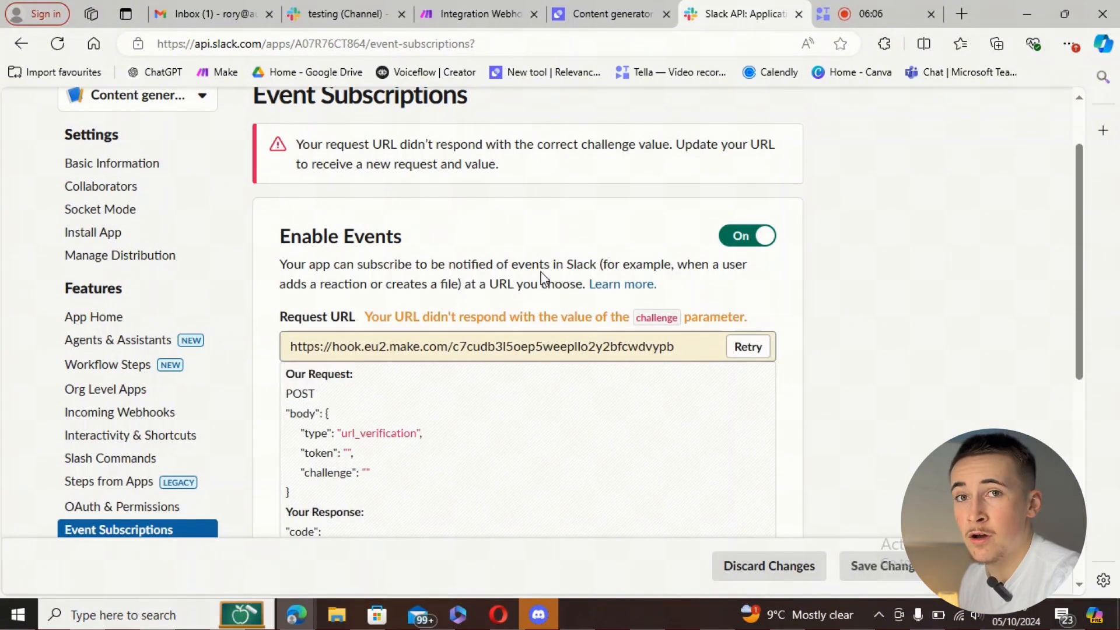
- Paste the Make webhook address as Slack's events Request URL, then add a module in Make
left_click(452, 19)
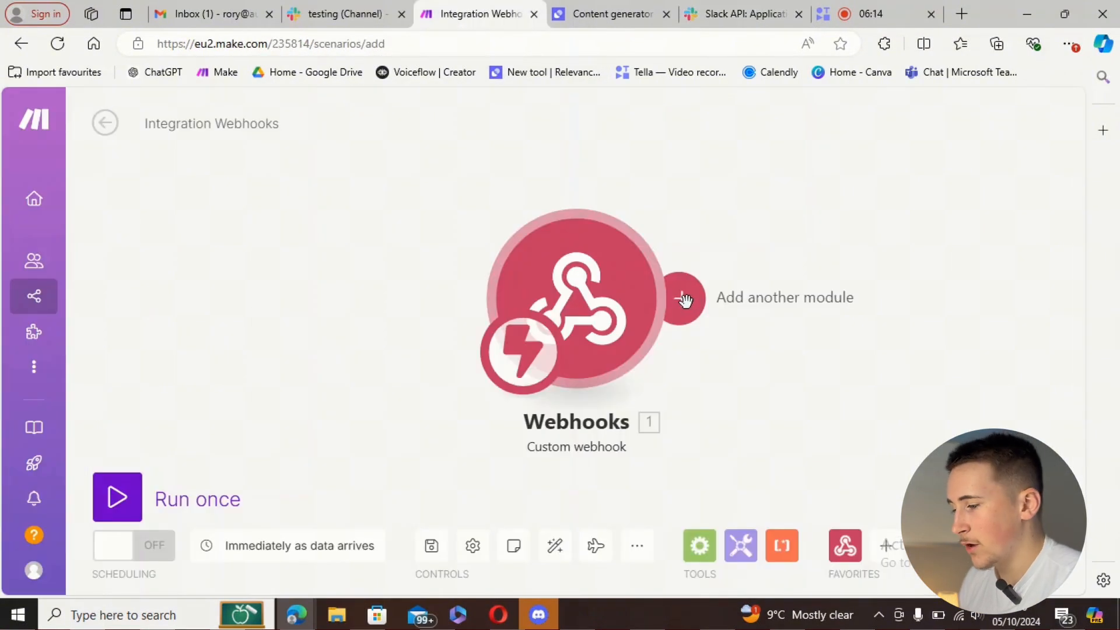
left_click(681, 298)
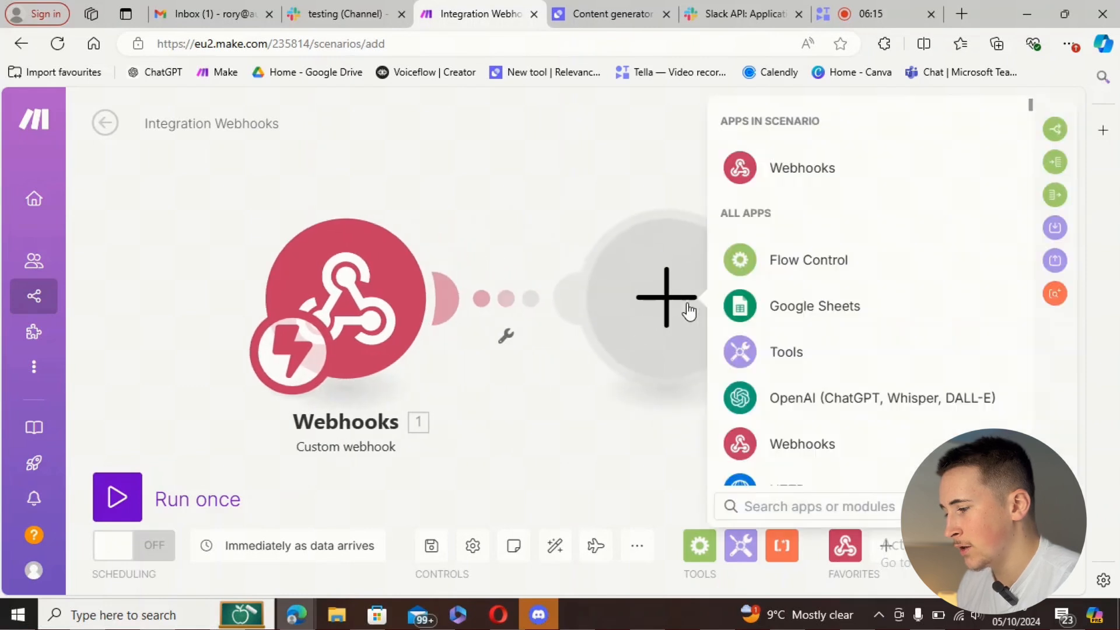
- Add a Webhook response module returning status 200 with '1. challenge' as its body
left_click(761, 178)
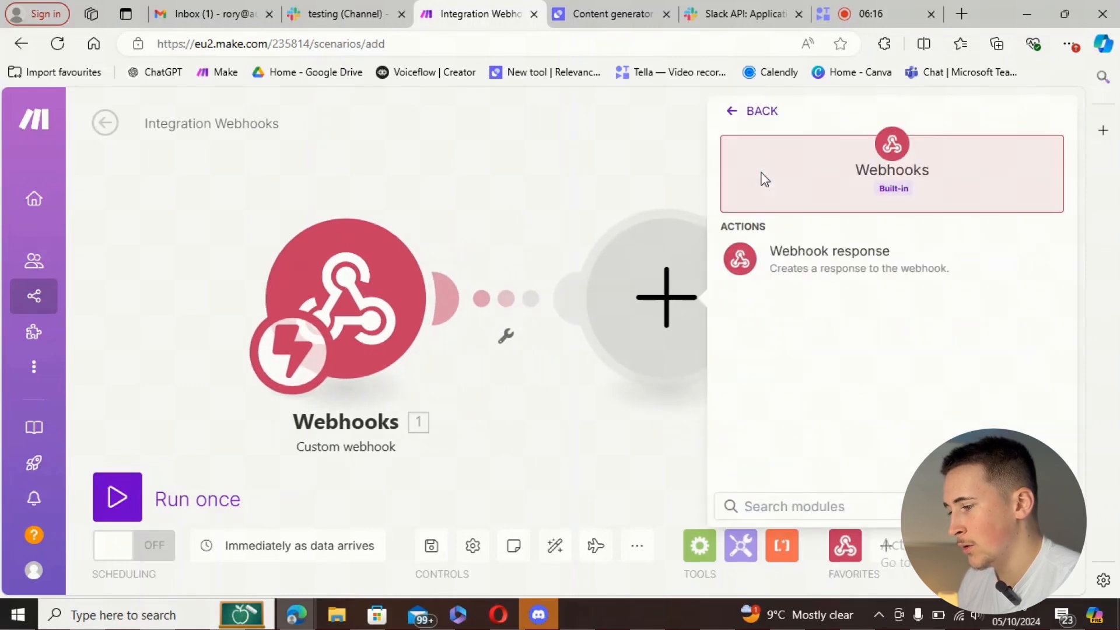
left_click(807, 259)
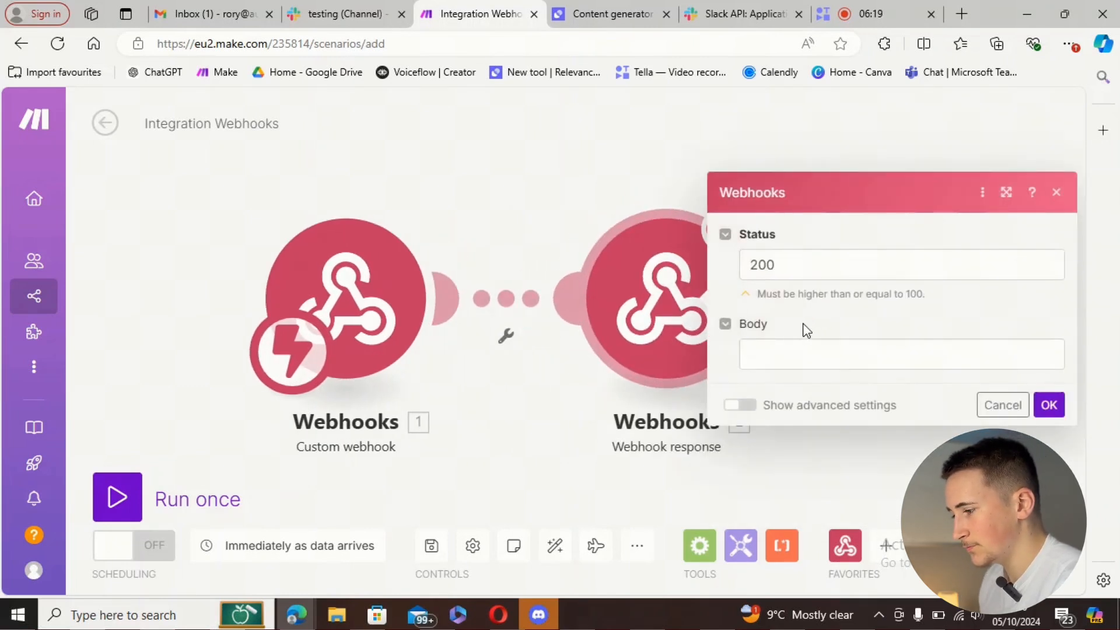
left_click(784, 358)
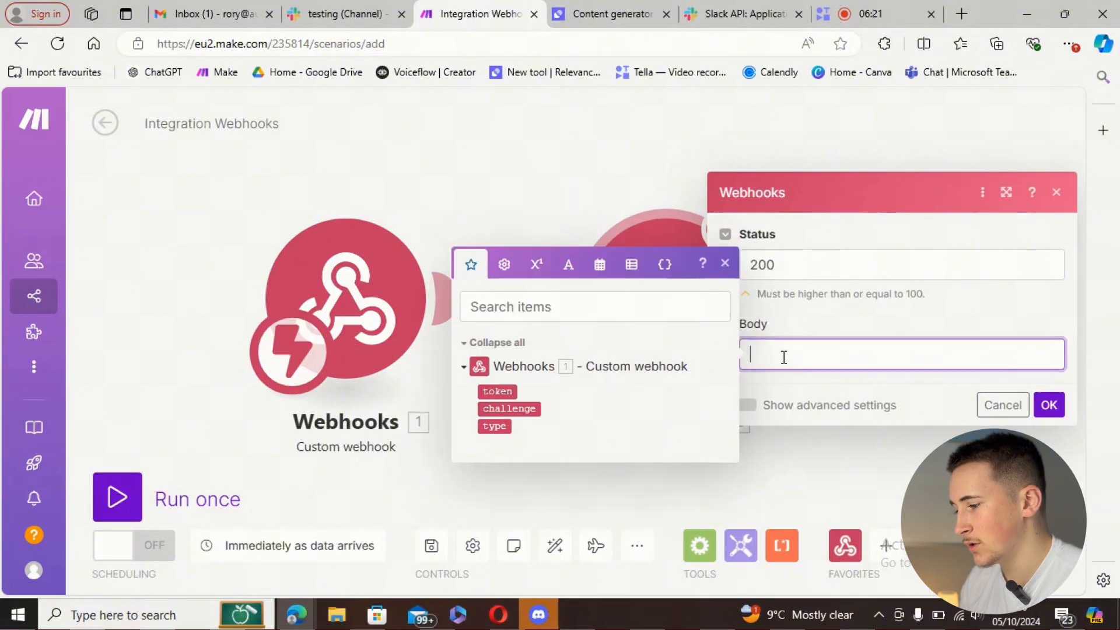
left_click(532, 409)
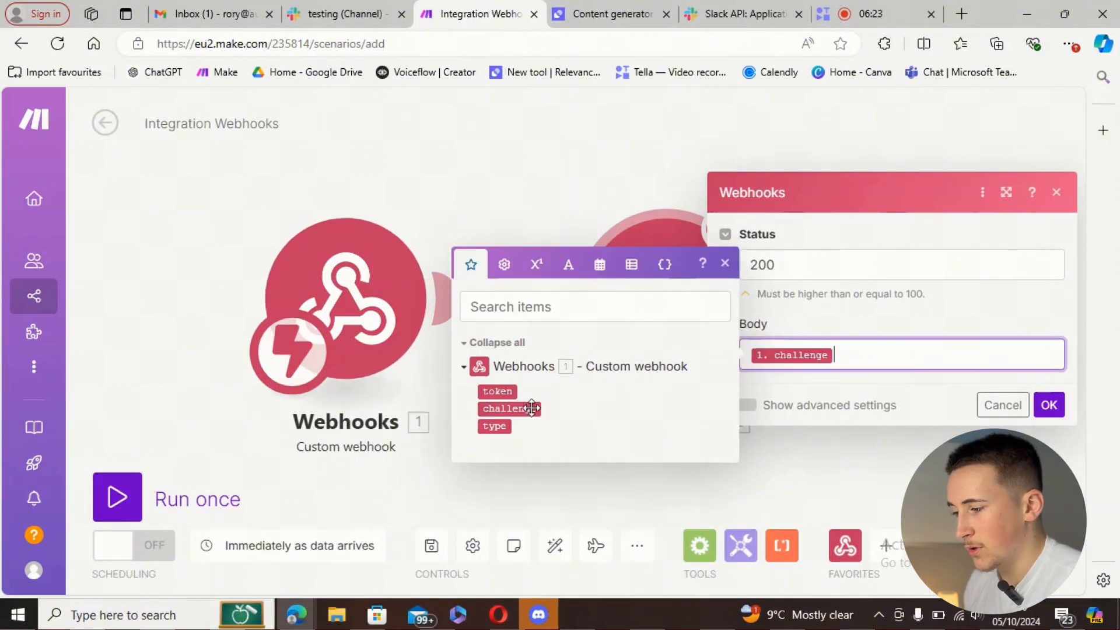
left_click(1049, 405)
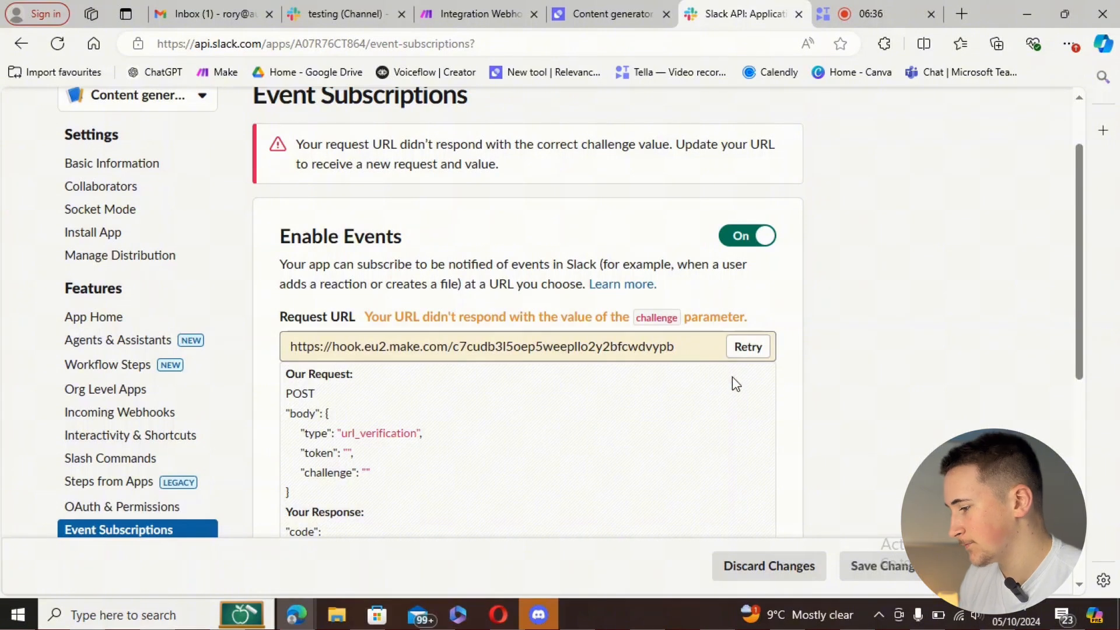
- Retry Request URL verification after running the Make scenario once, until Slack shows it verified
left_click(748, 348)
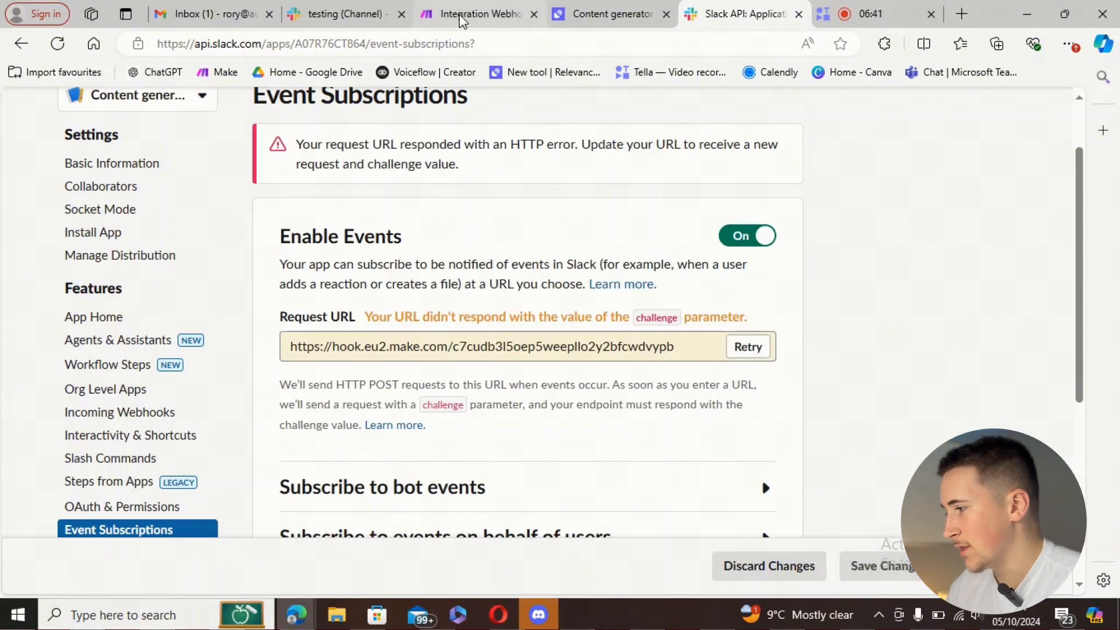
left_click(461, 17)
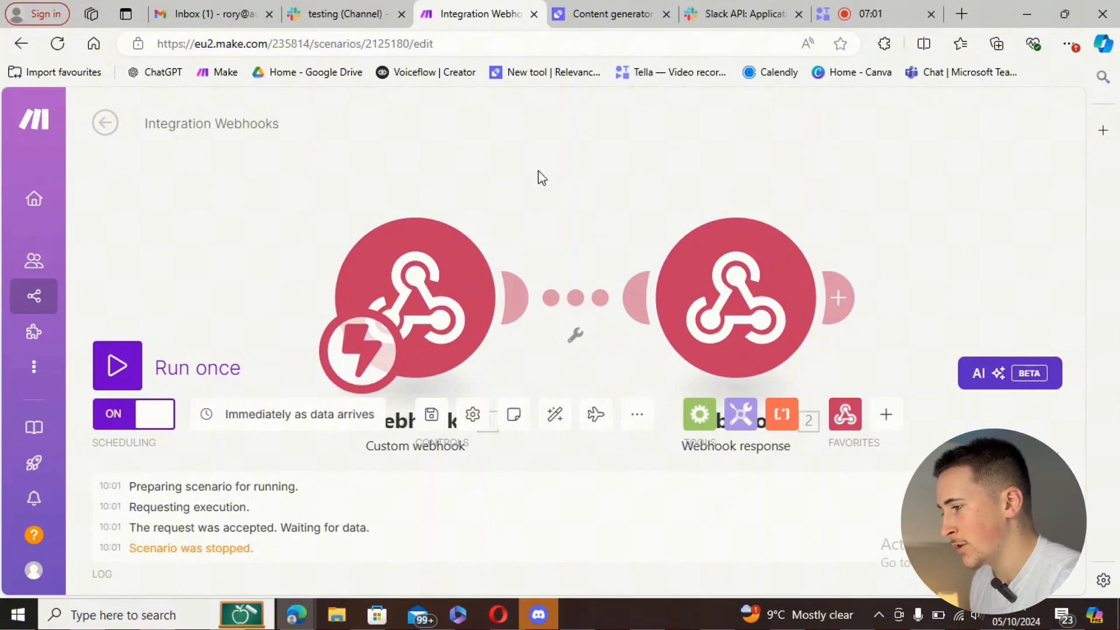
left_click(719, 20)
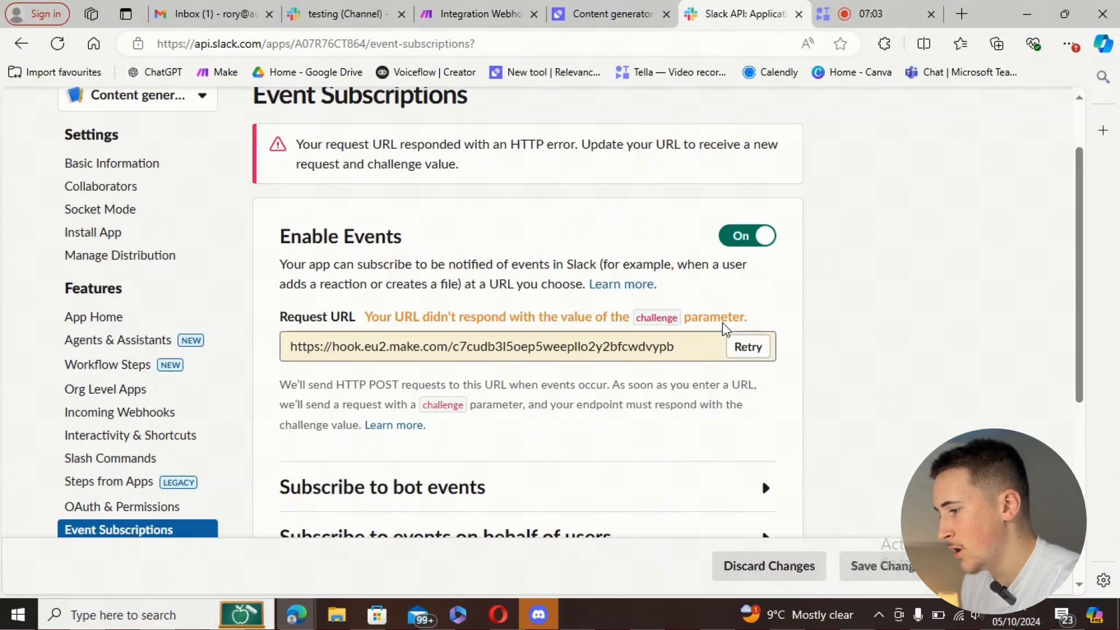
left_click(745, 345)
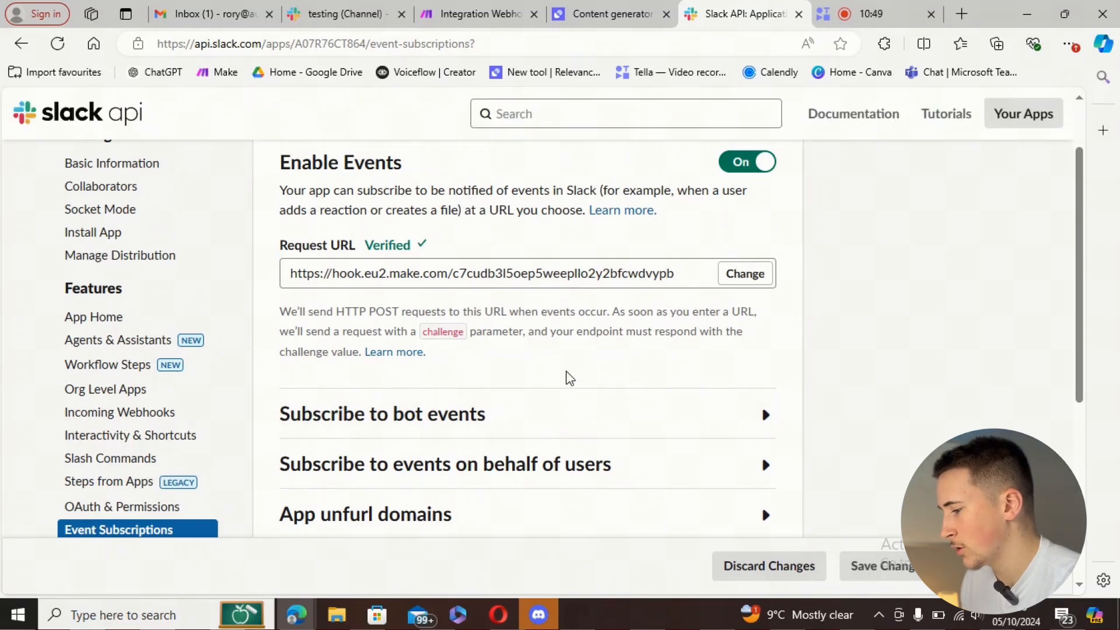
left_click(551, 423)
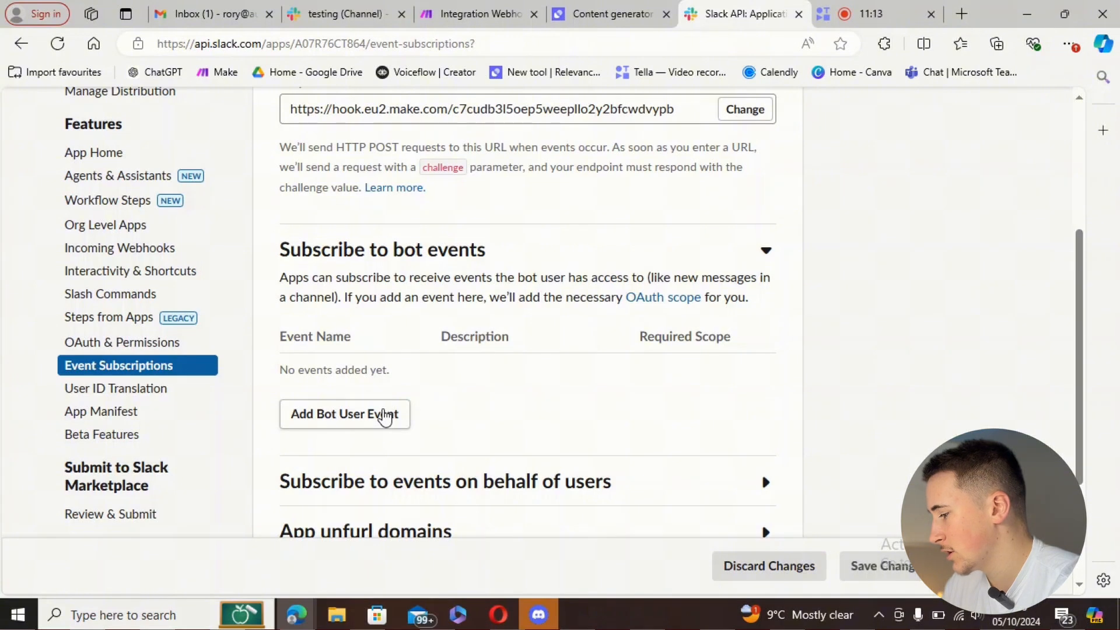
- Add message.channels as a bot event subscription and save the changes
left_click(385, 415)
scroll(399, 419, "down", 3)
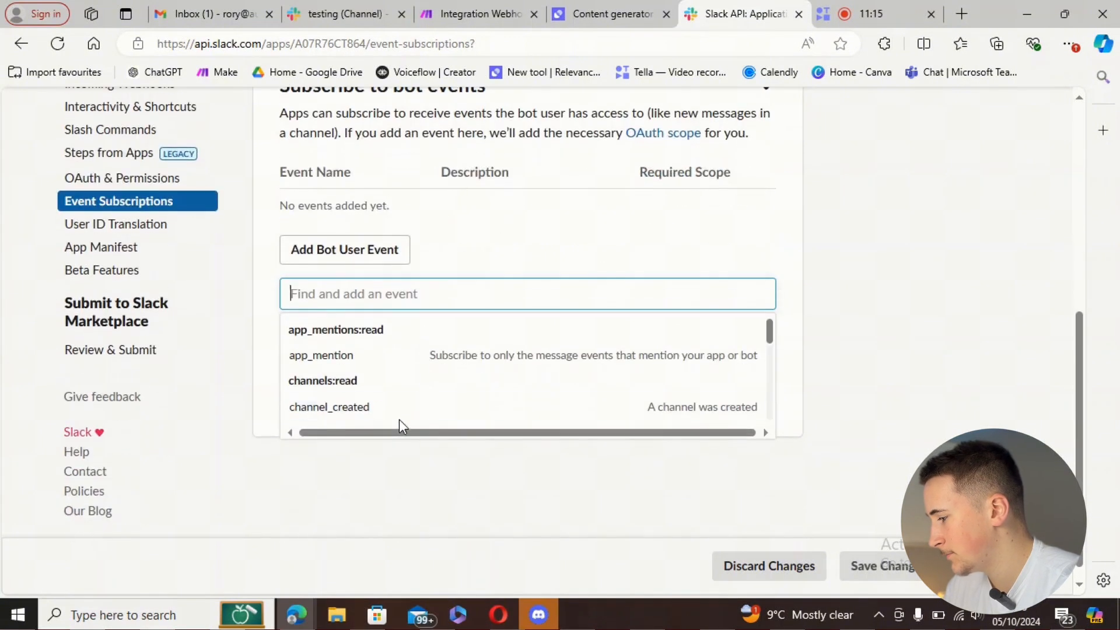
type("channels")
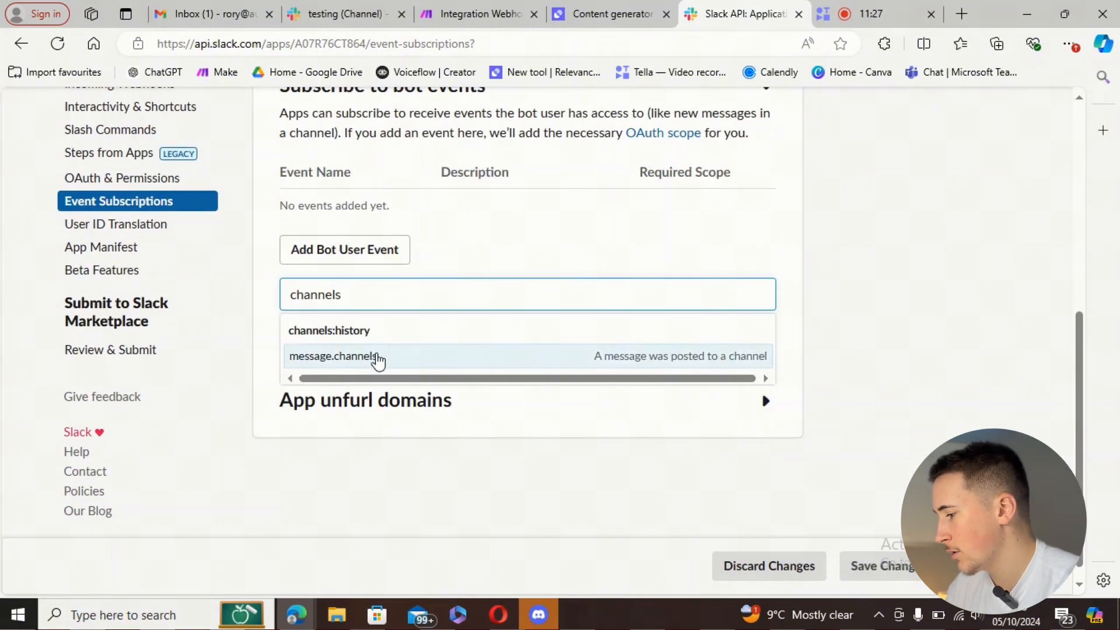
left_click(375, 356)
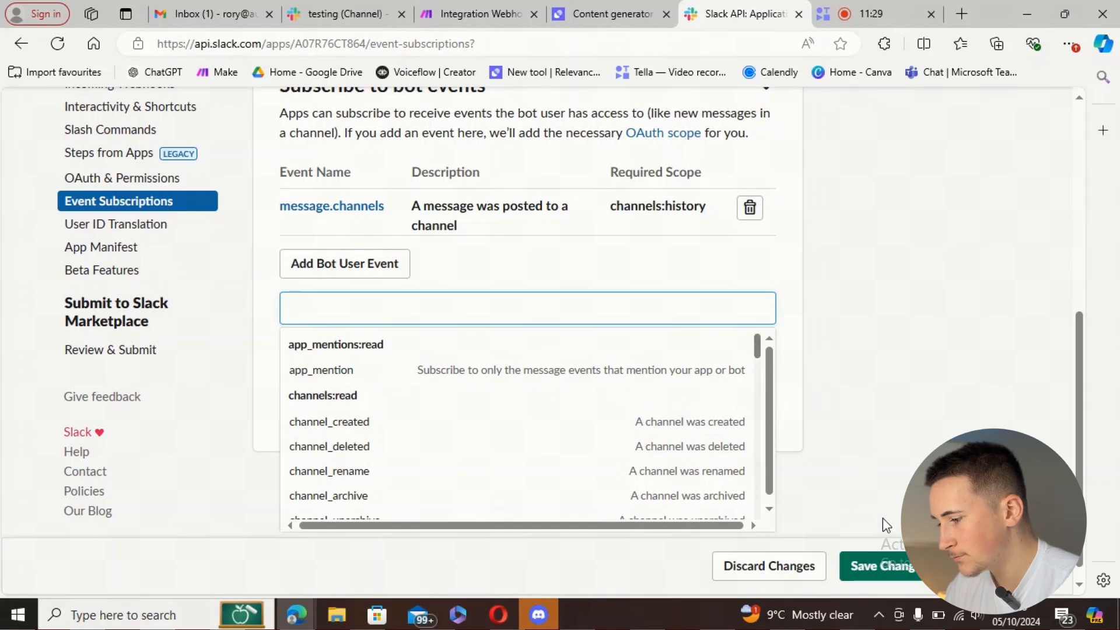
left_click(881, 566)
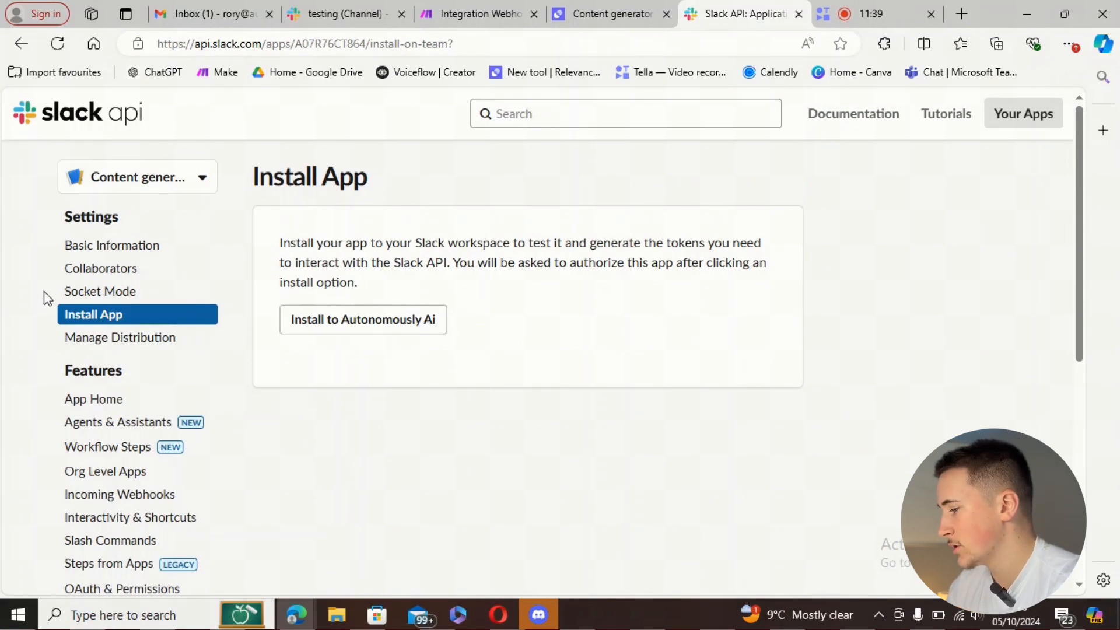
- Install Content generator to Autonomously Ai and allow its requested permissions
left_click(364, 330)
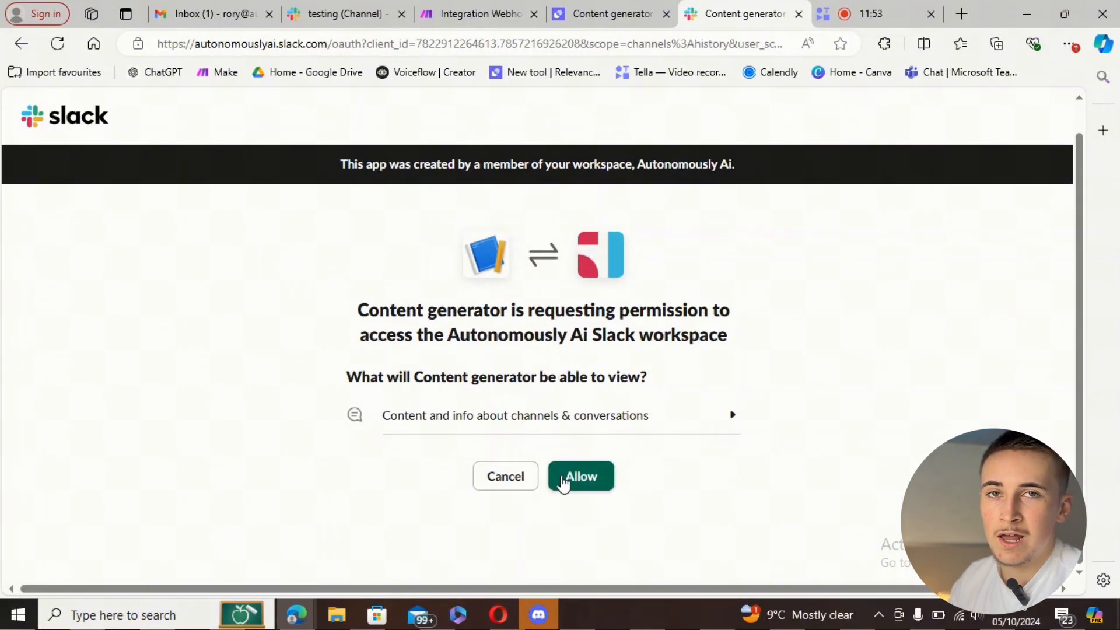
left_click(563, 482)
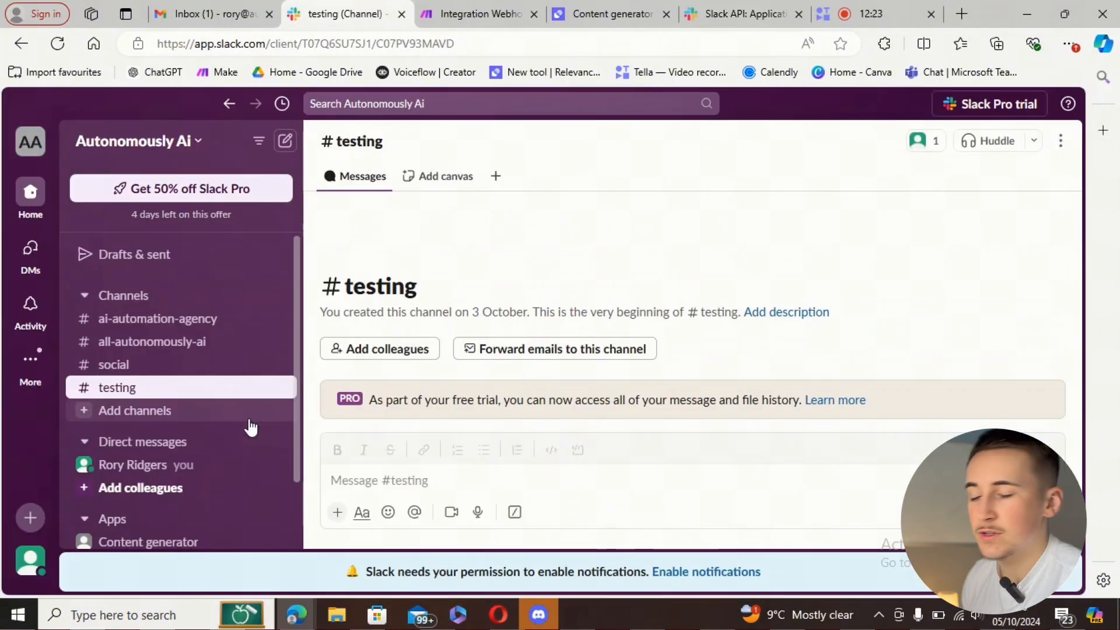
- Create the public Slack channel #content-generator-agent, skipping the step of inviting people
left_click(249, 417)
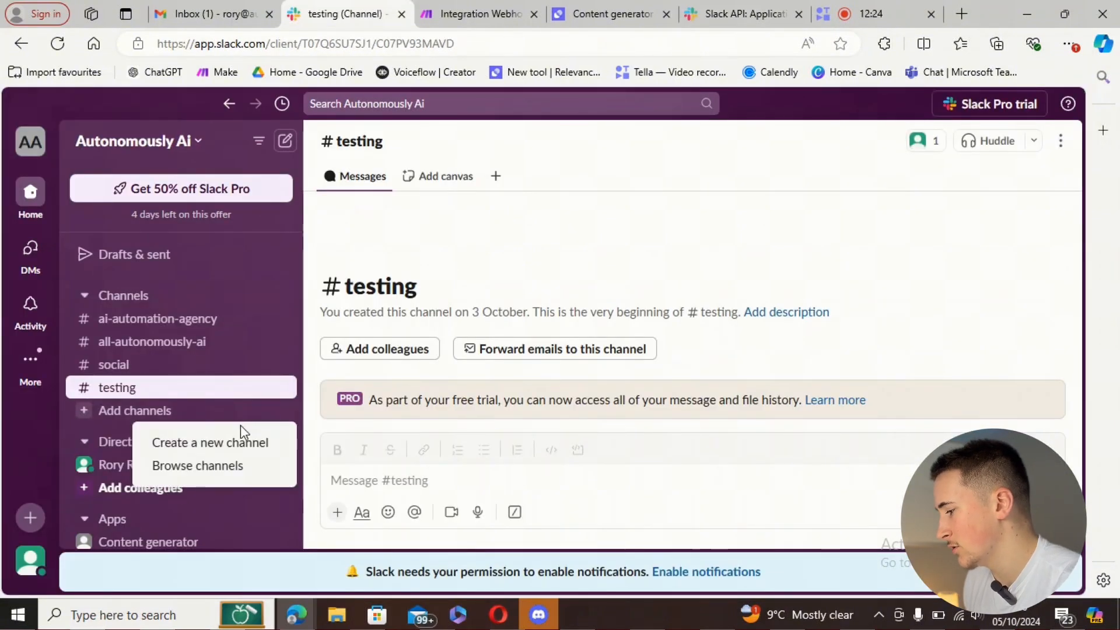
left_click(207, 444)
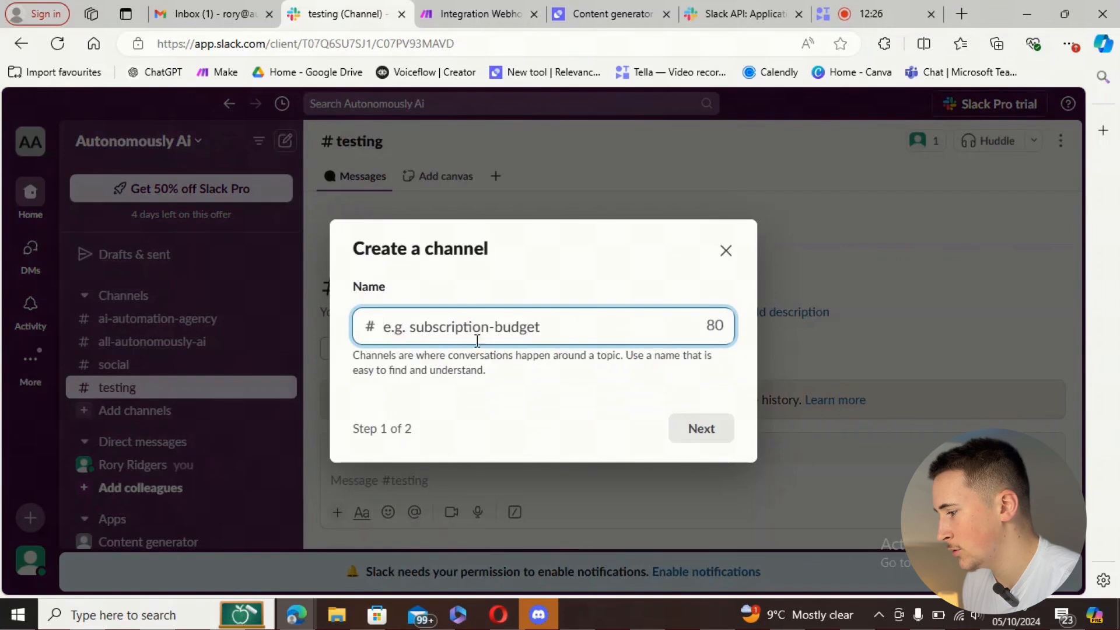
type("content-generator-agent")
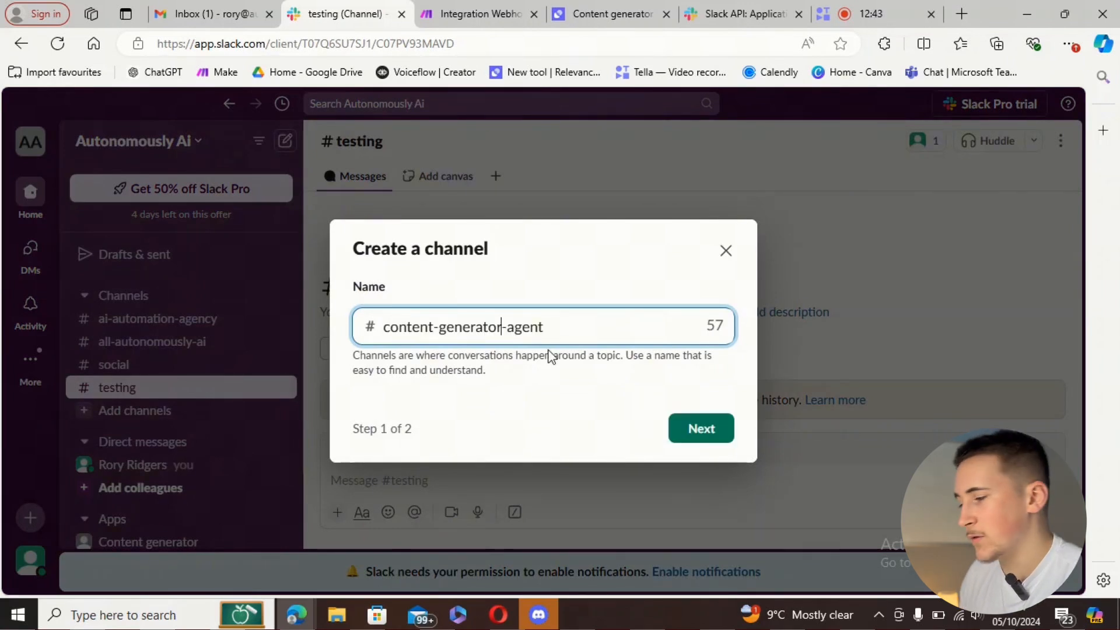
left_click(691, 432)
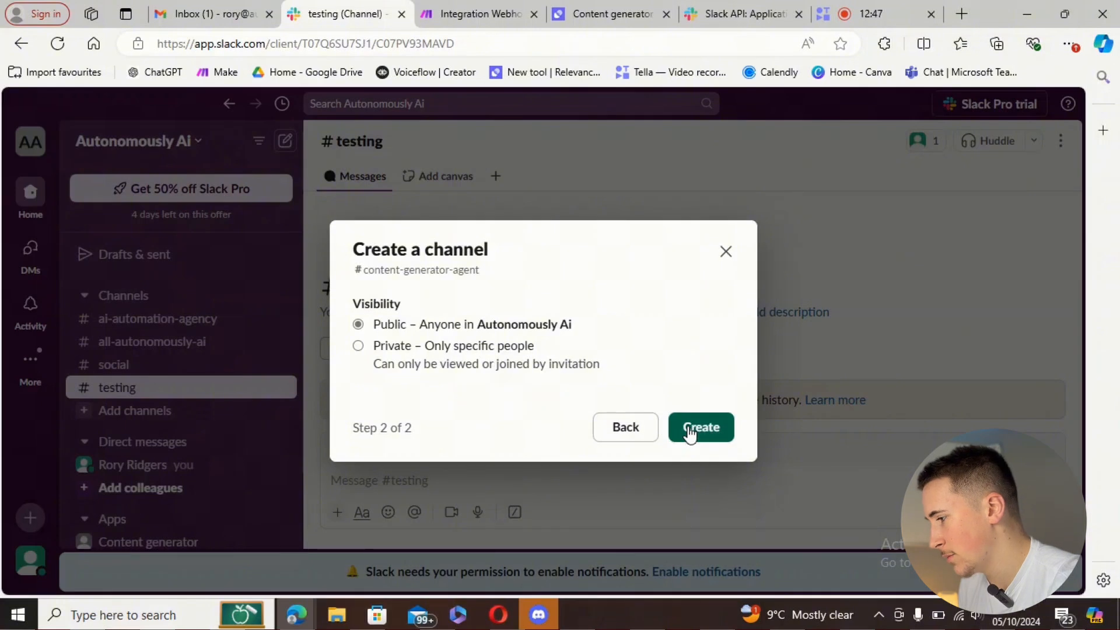
left_click(690, 433)
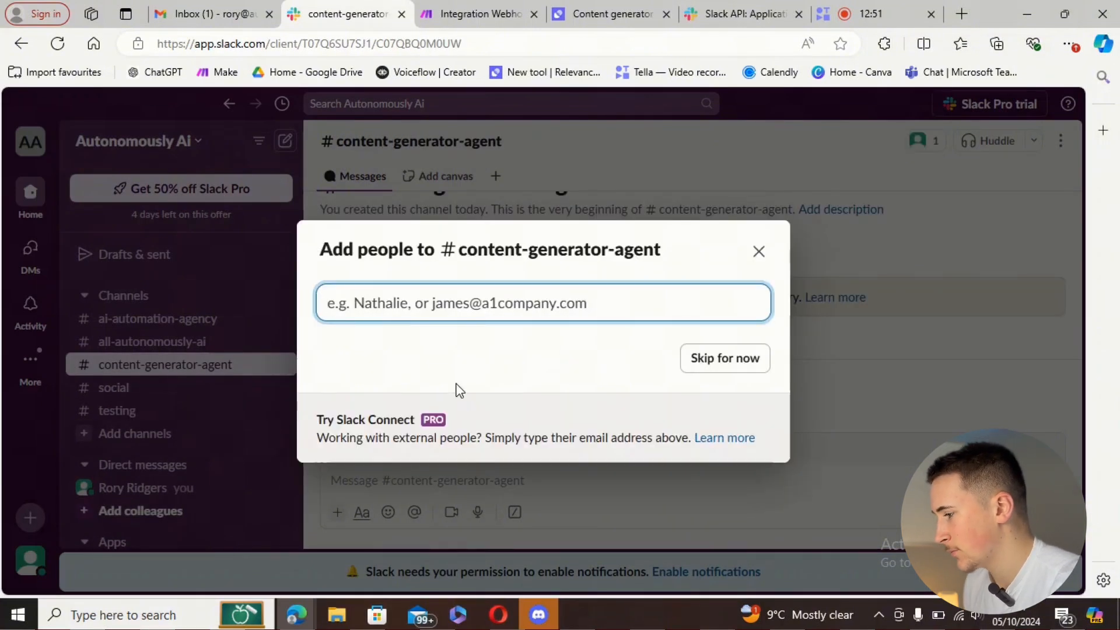
left_click(720, 359)
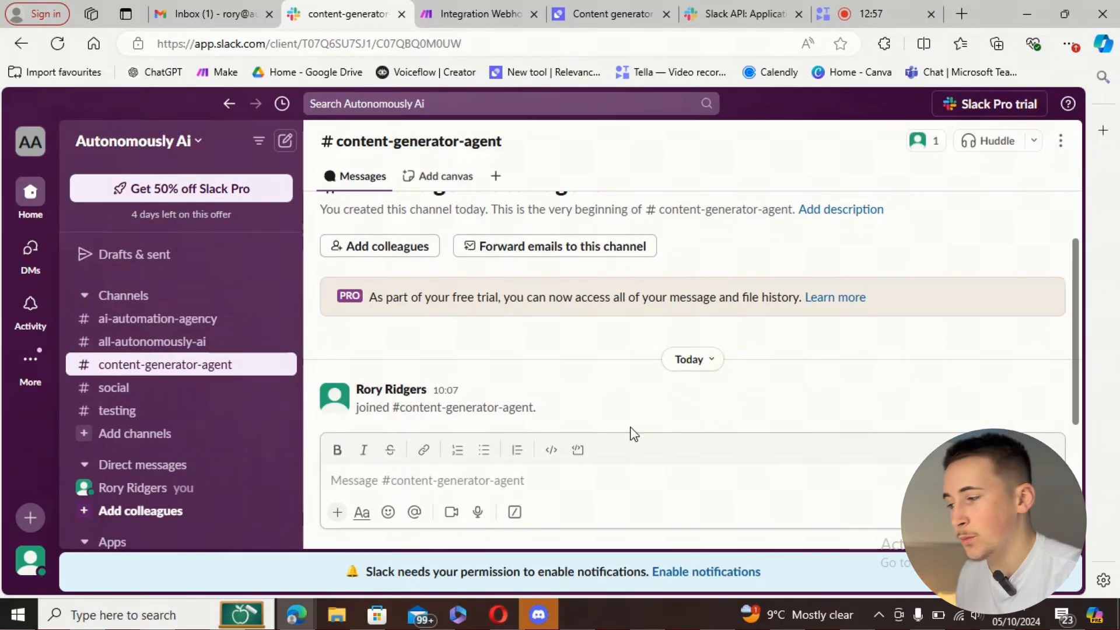
- Add the Content generator app to #content-generator-agent through the channel's Integrations settings
left_click(1061, 140)
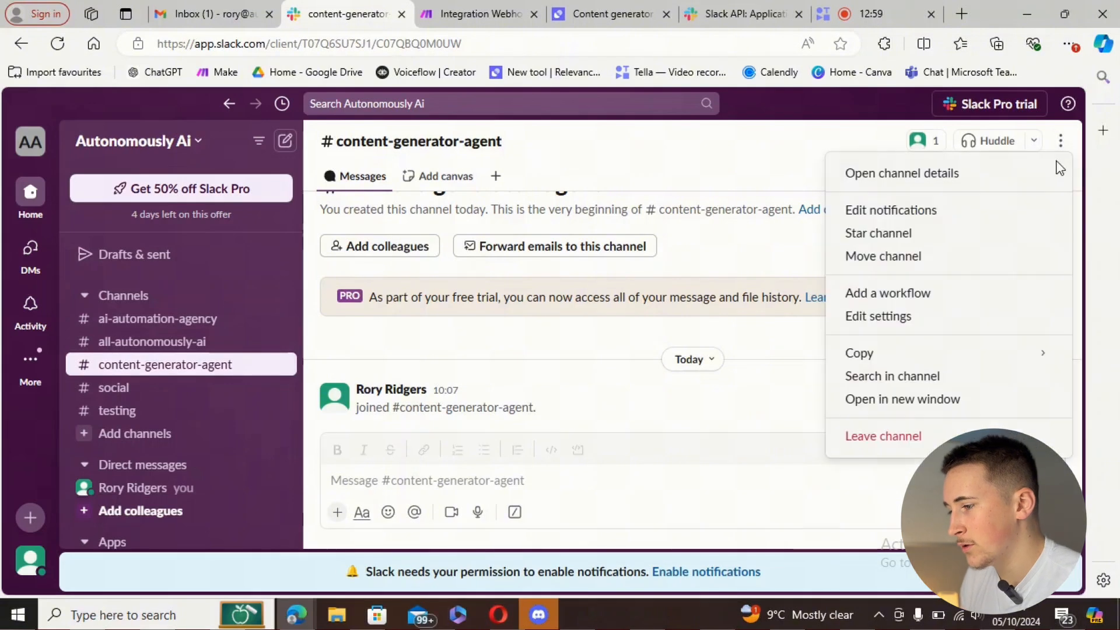
left_click(920, 330)
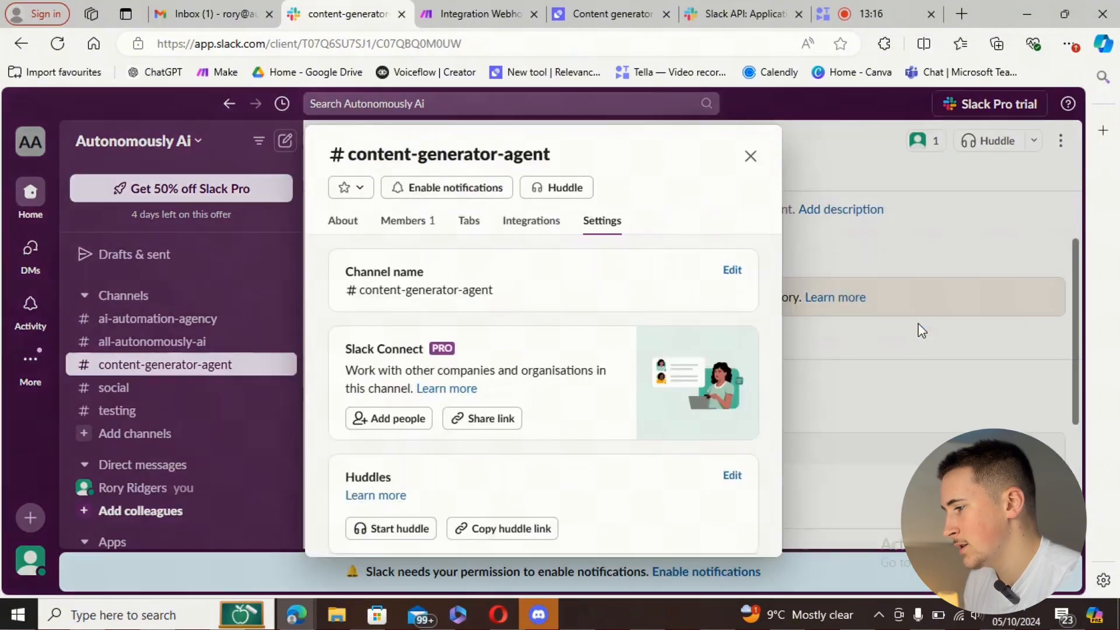
left_click(544, 229)
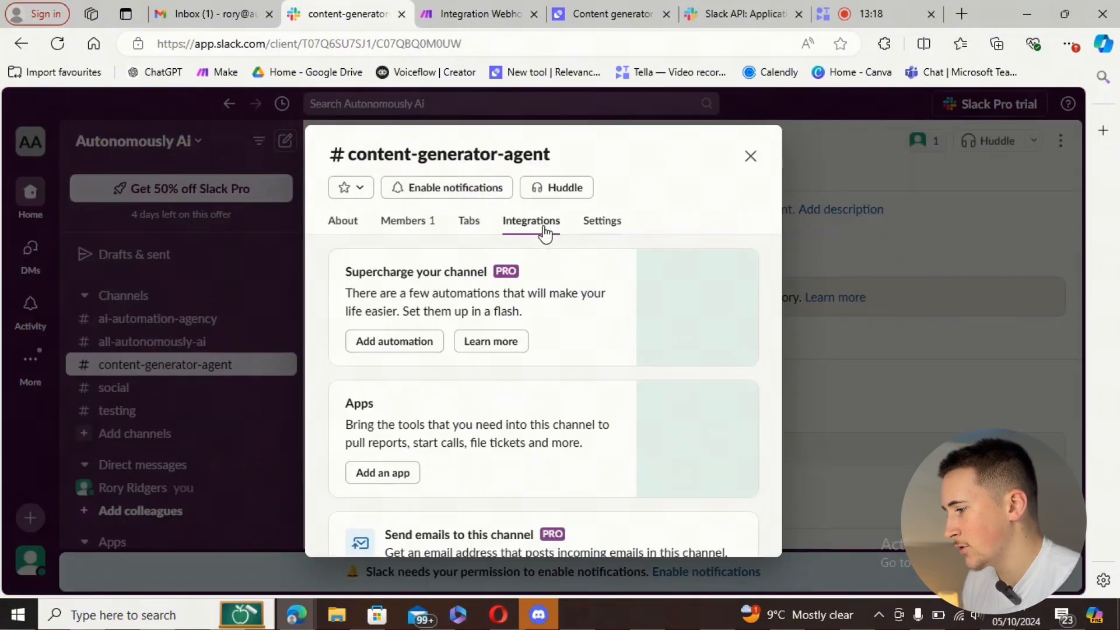
scroll(495, 432, "down", 1)
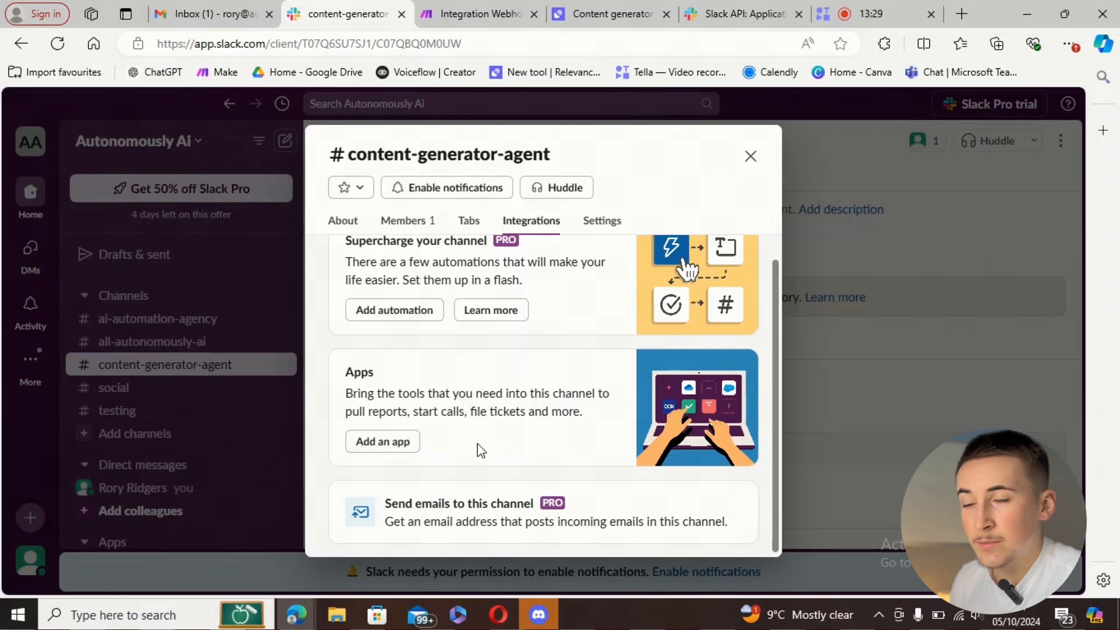
left_click(383, 442)
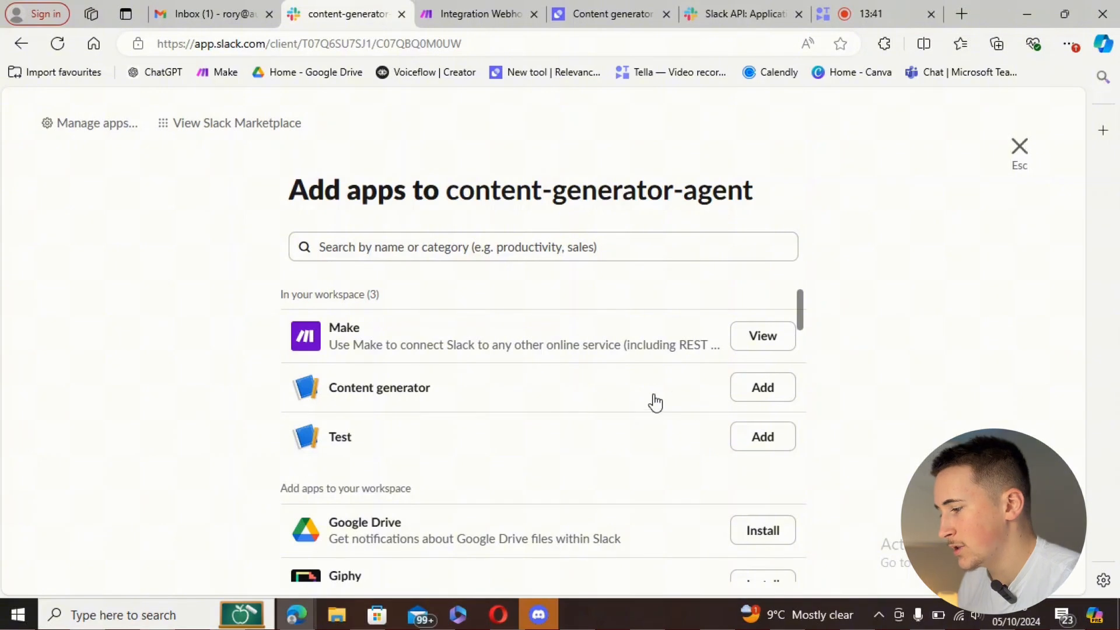
left_click(763, 388)
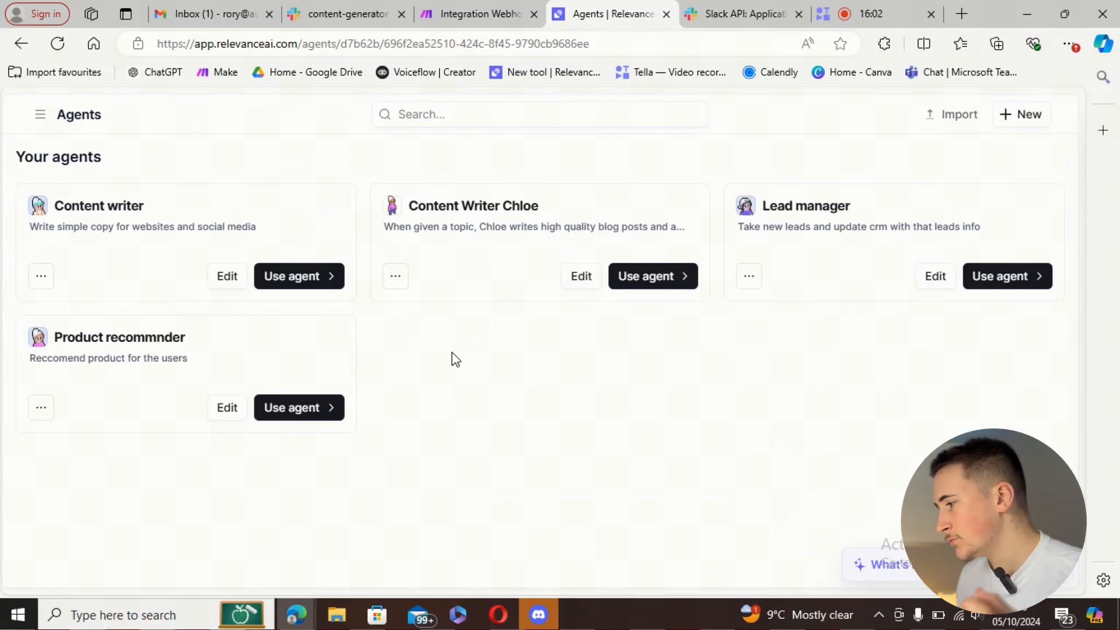
- Open the Content writer agent for editing in Relevance AI
left_click(40, 114)
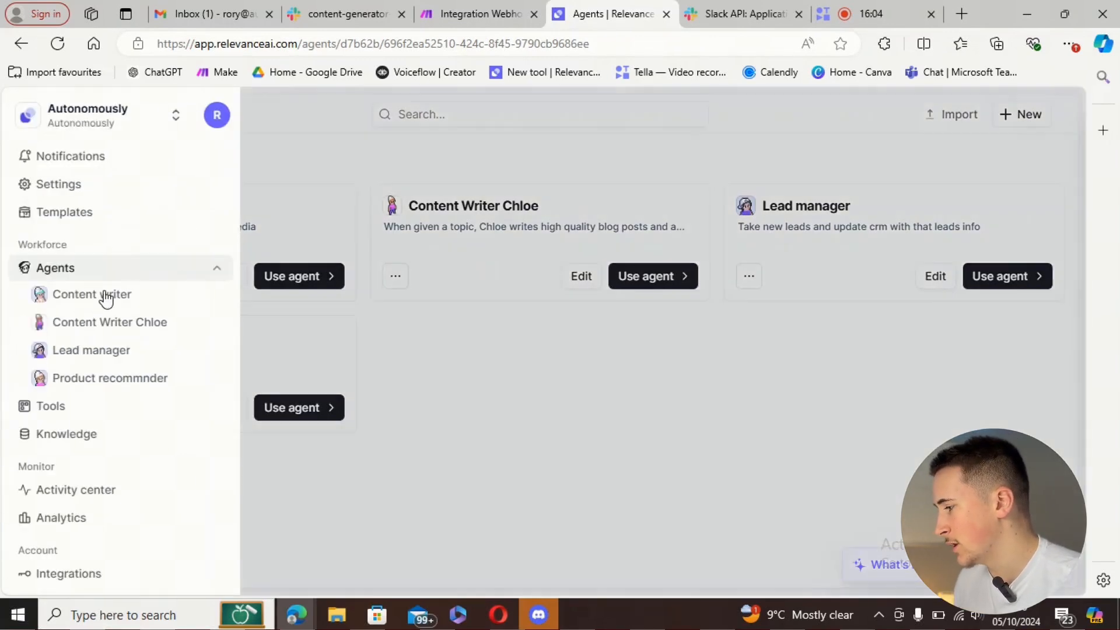
left_click(441, 381)
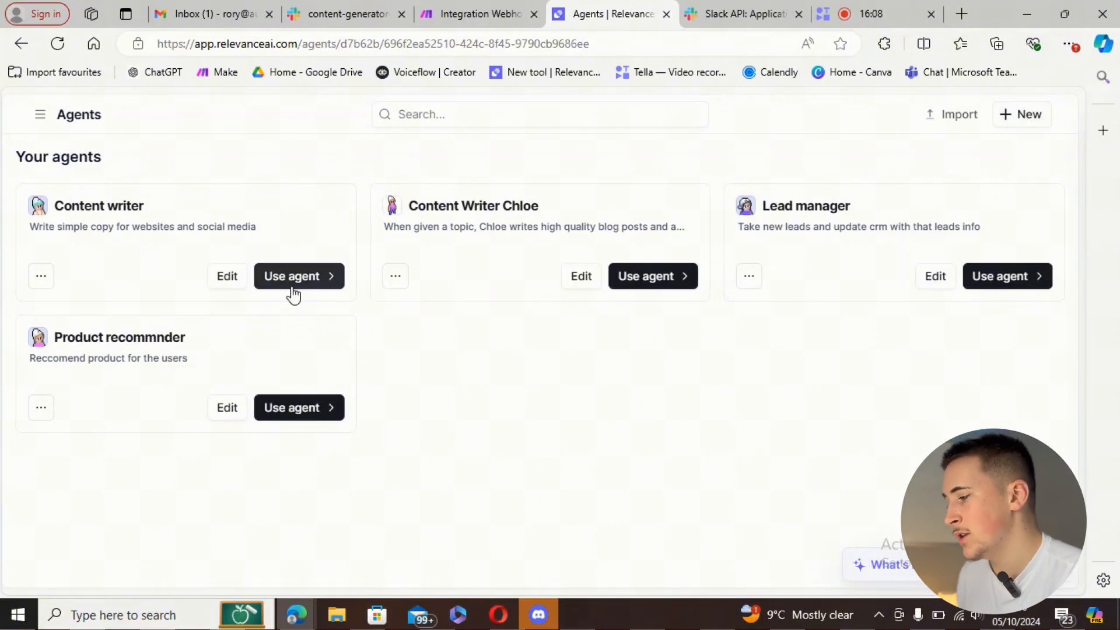
left_click(227, 279)
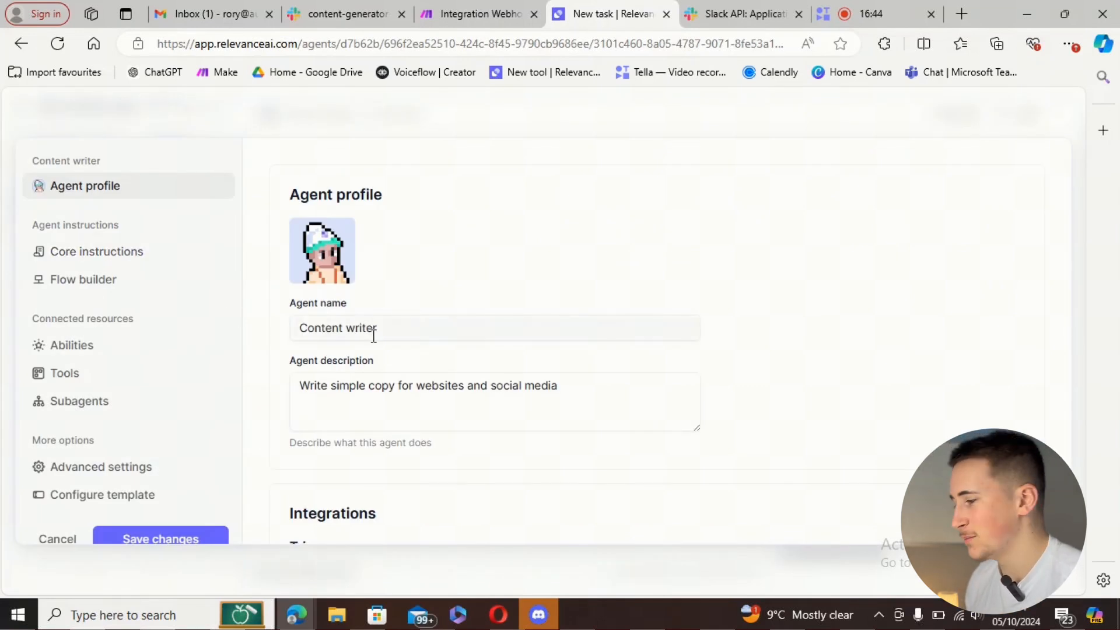
- Review the agent's core instructions and scroll down to its trigger integrations
scroll(381, 330, "down", 2)
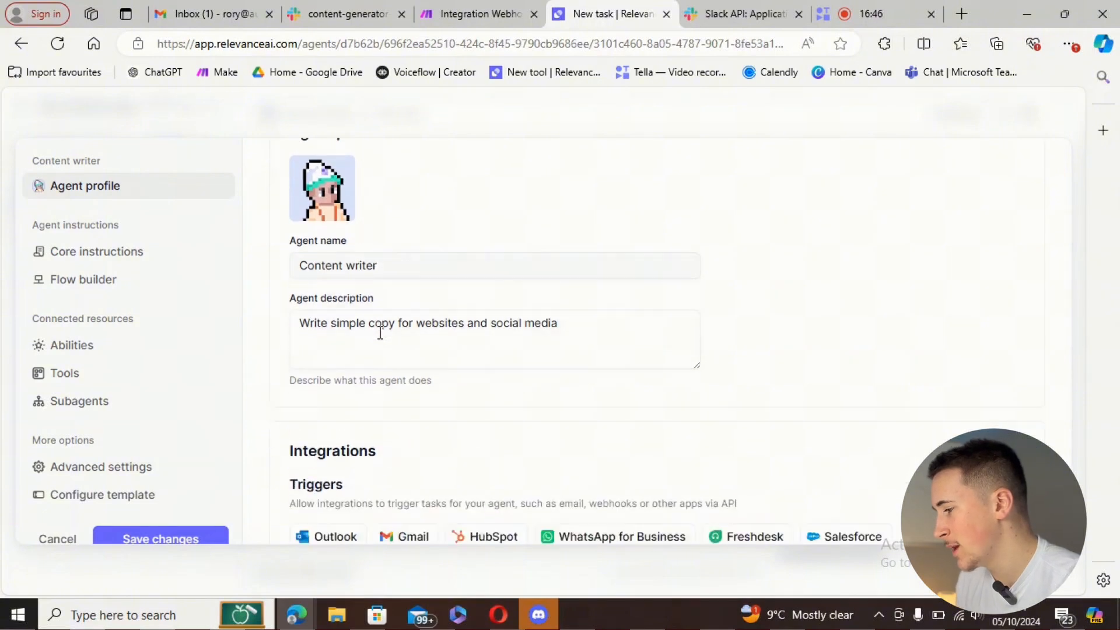
scroll(316, 258, "up", 2)
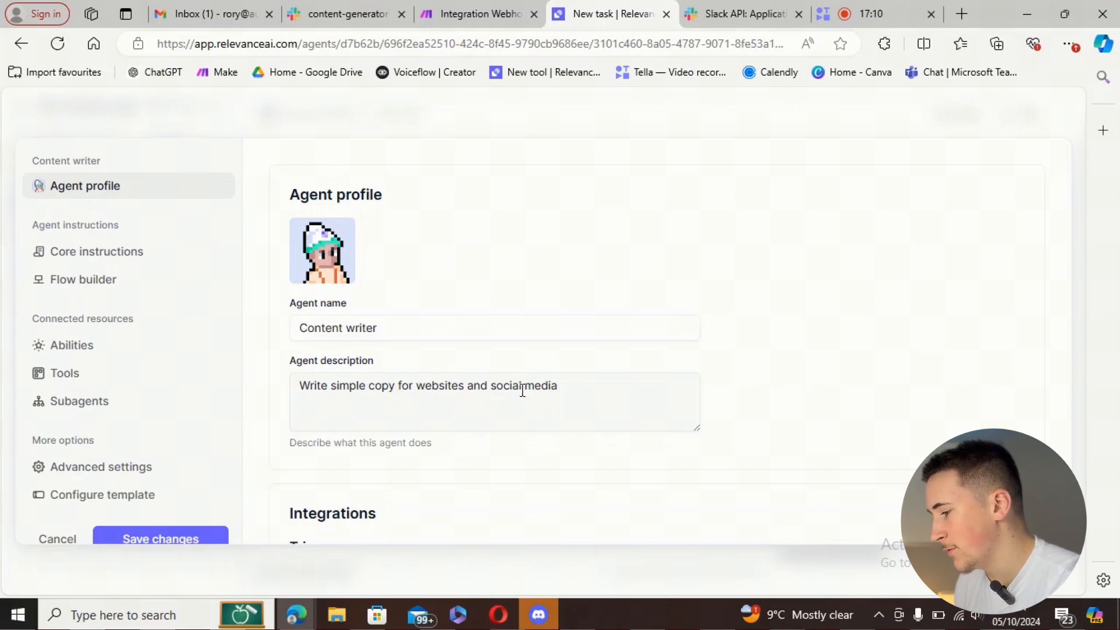
left_click(141, 263)
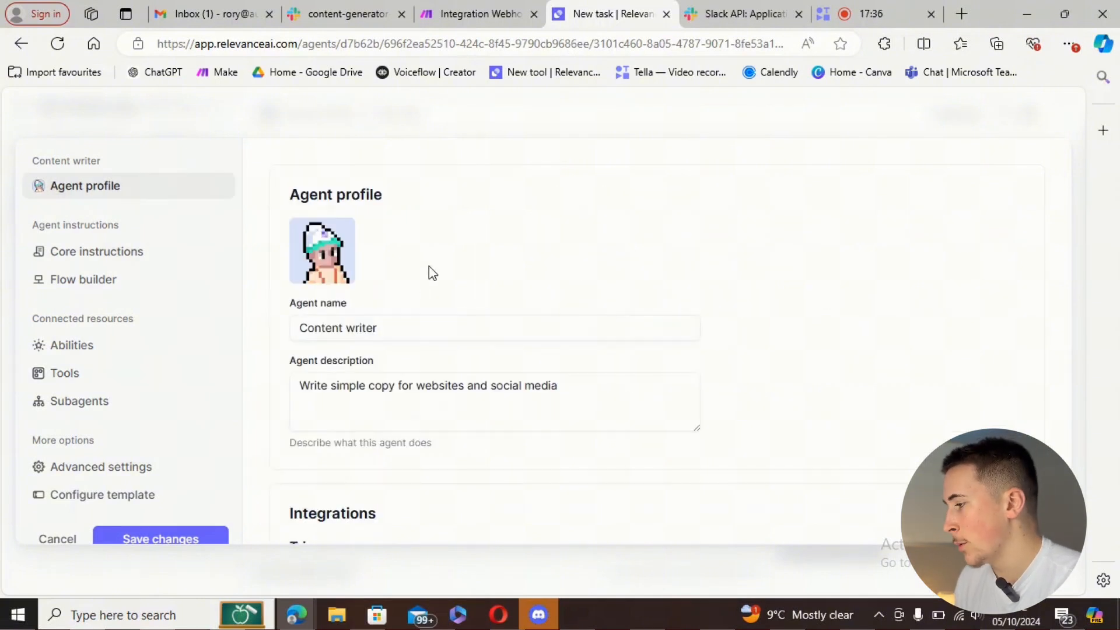
scroll(531, 283, "down", 3)
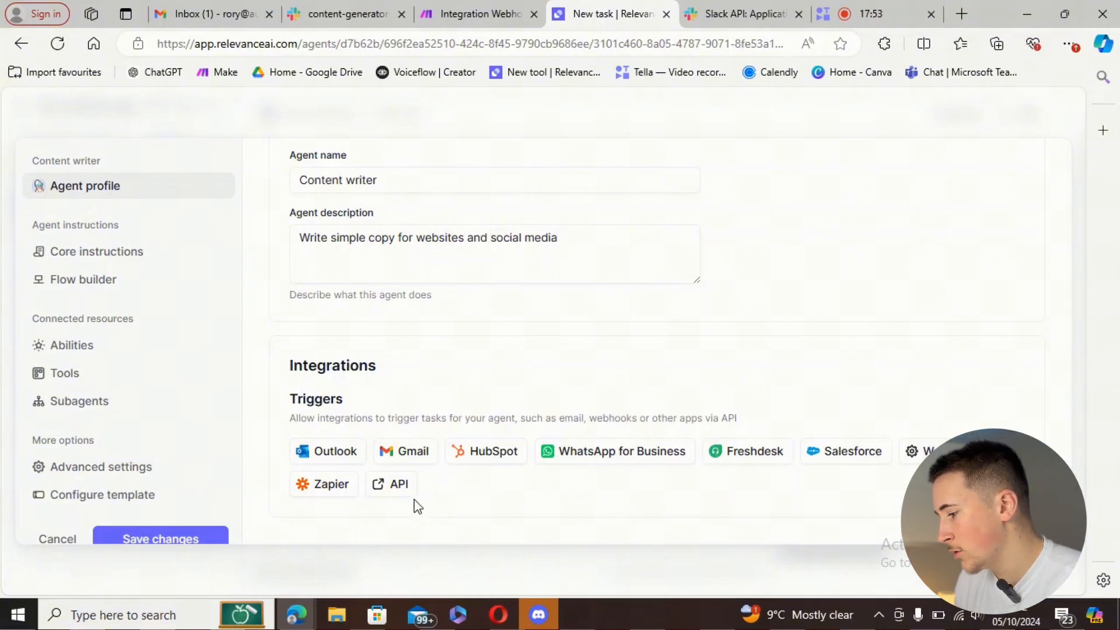
- Open the agent's API trigger details and look through the POST endpoint, request body and sample code
left_click(390, 484)
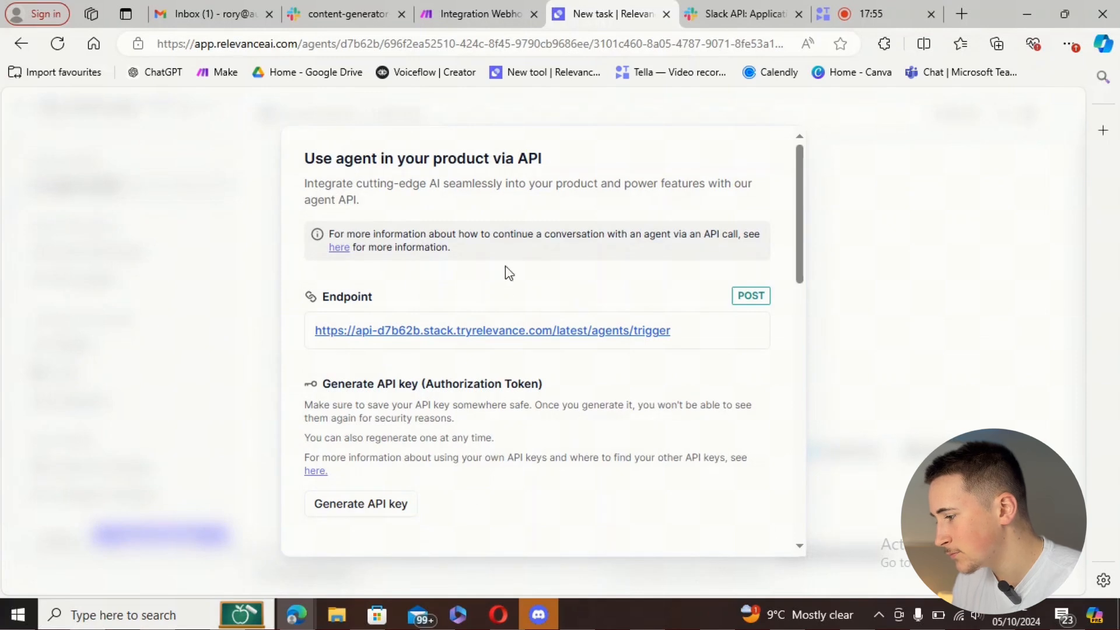
scroll(350, 329, "down", 3)
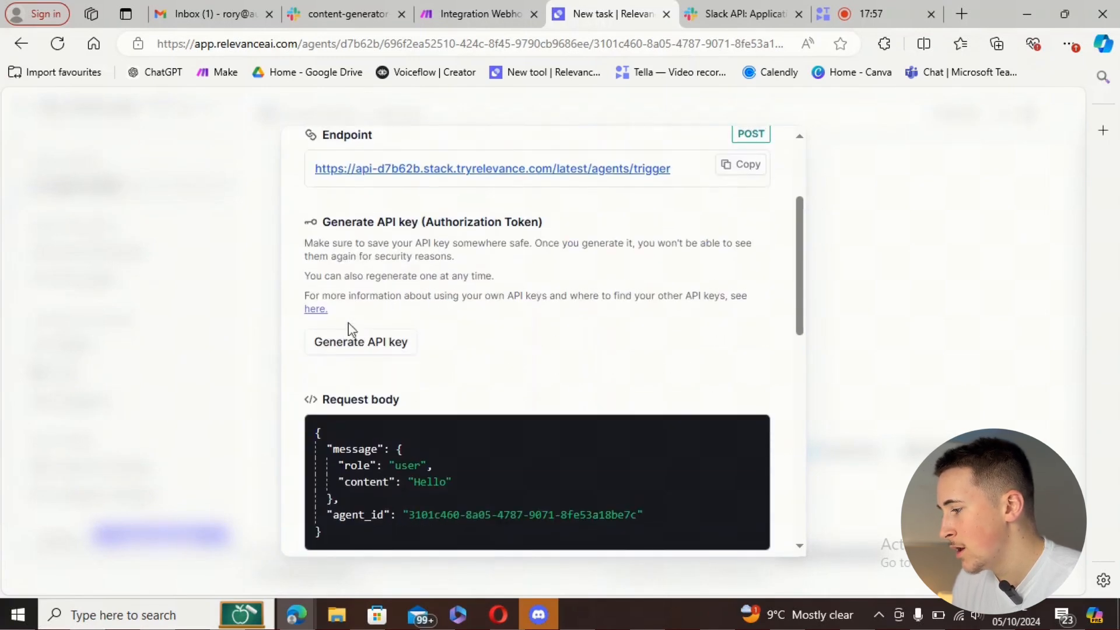
scroll(438, 301, "down", 3)
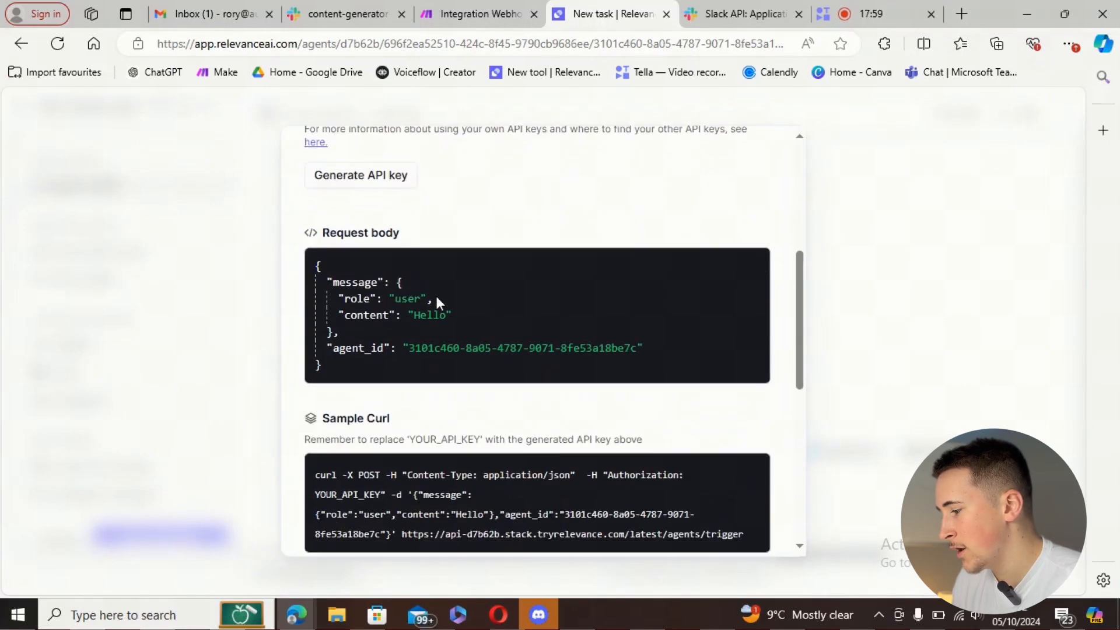
scroll(467, 305, "down", 5)
scroll(474, 334, "up", 1)
scroll(471, 338, "down", 1)
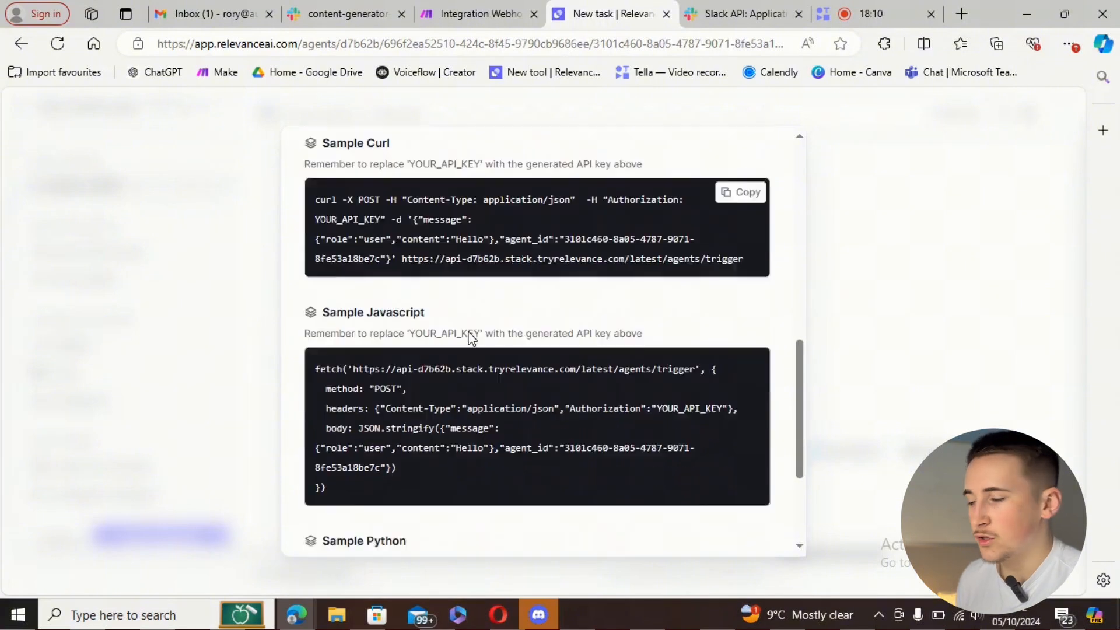
scroll(470, 334, "down", 3)
scroll(470, 334, "up", 10)
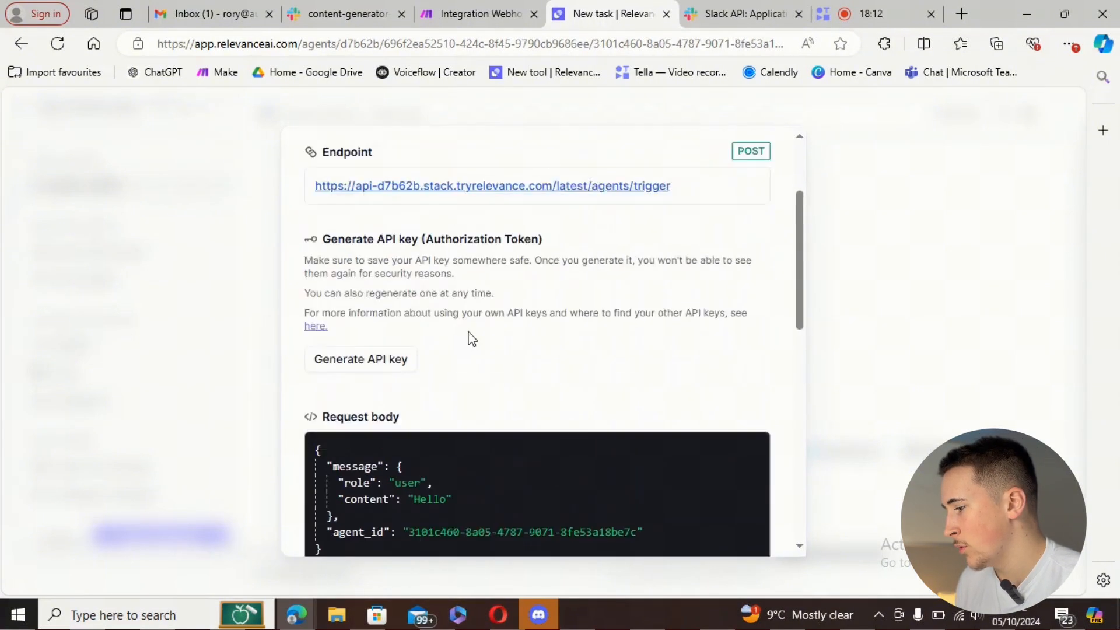
scroll(513, 403, "up", 3)
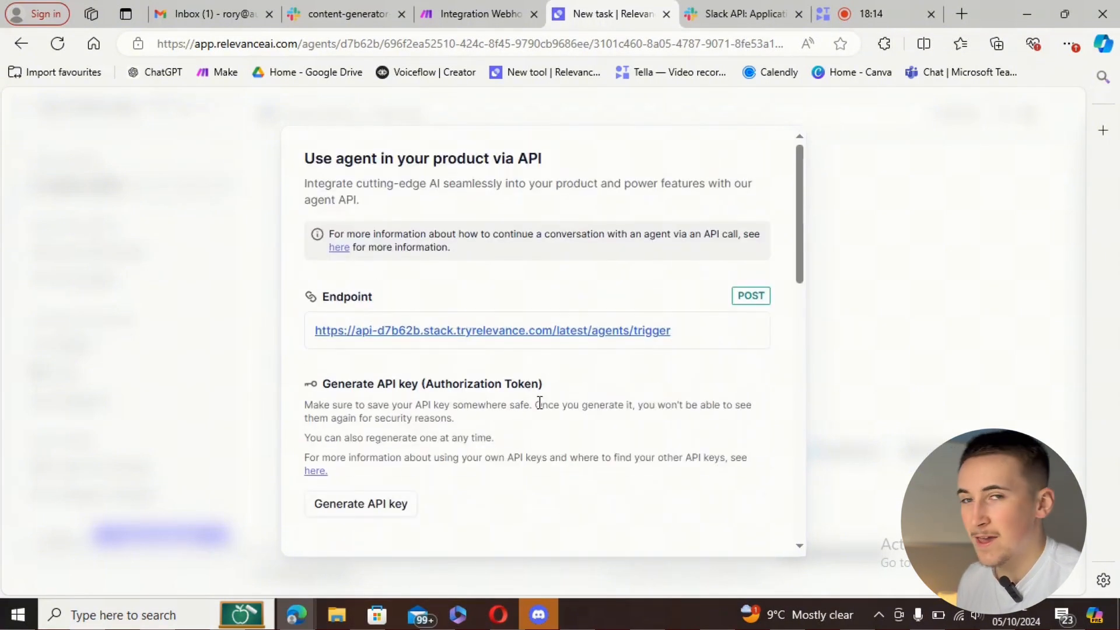
- Delete the Webhook response module from the Make scenario
left_click(449, 17)
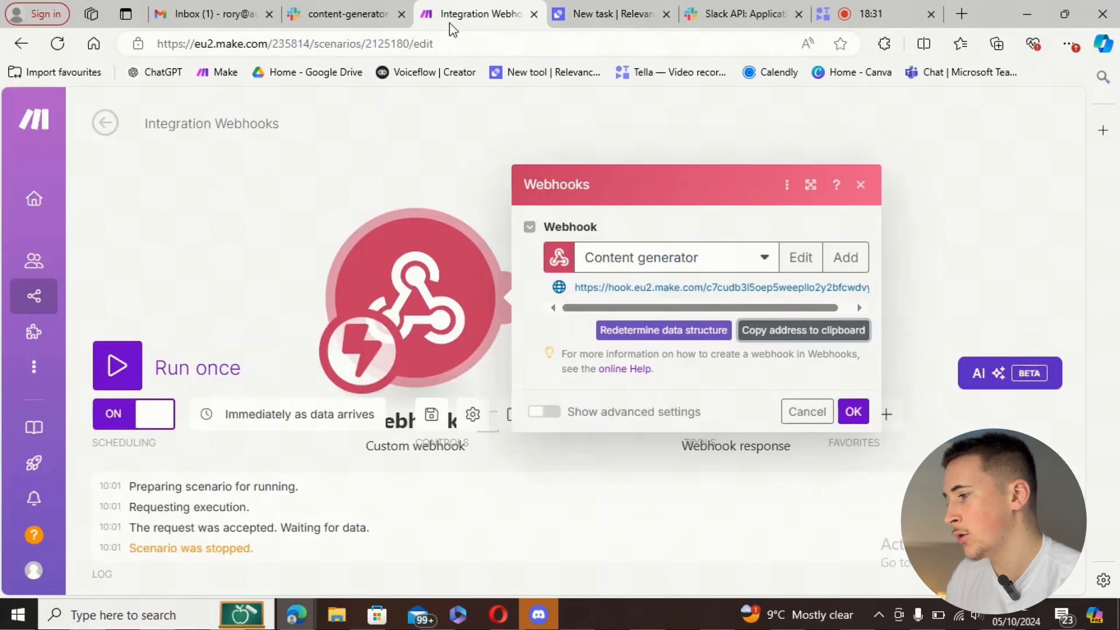
left_click(859, 188)
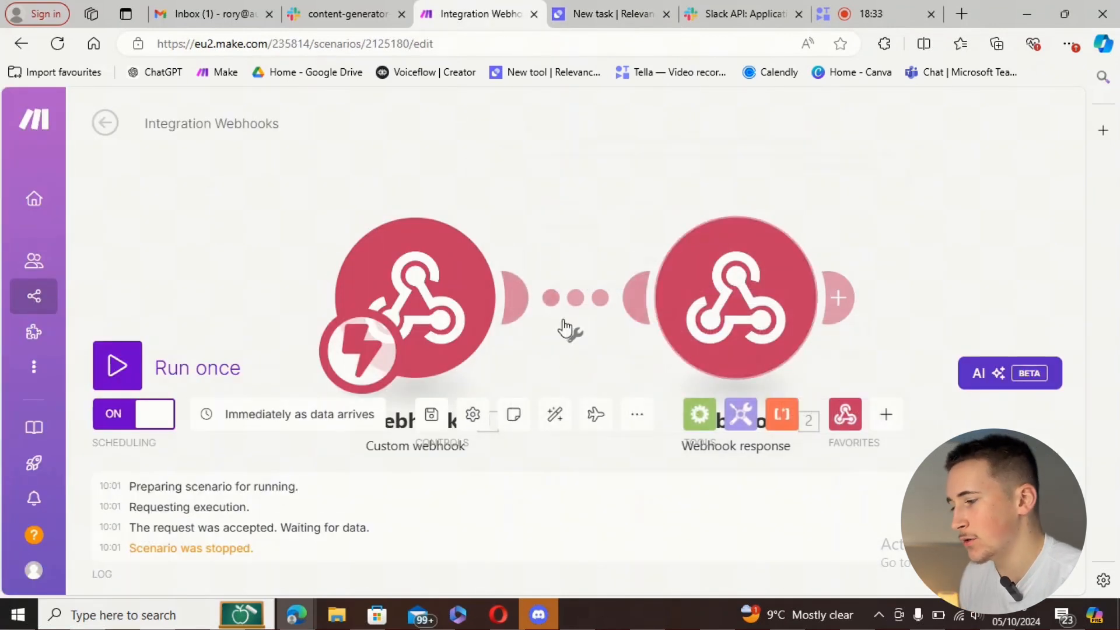
right_click(700, 285)
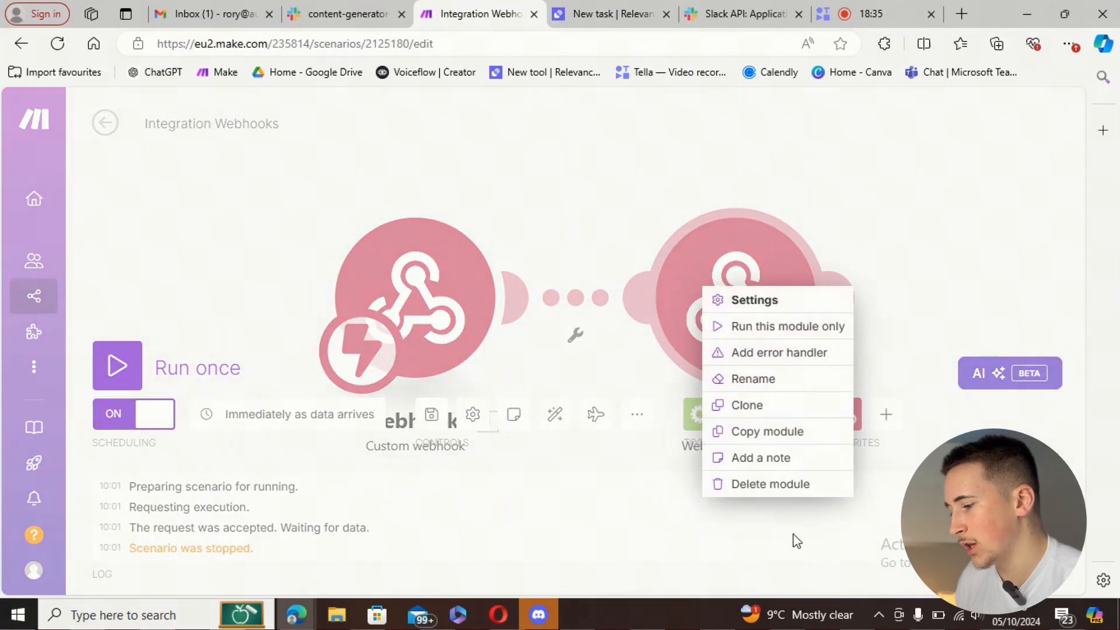
left_click(785, 488)
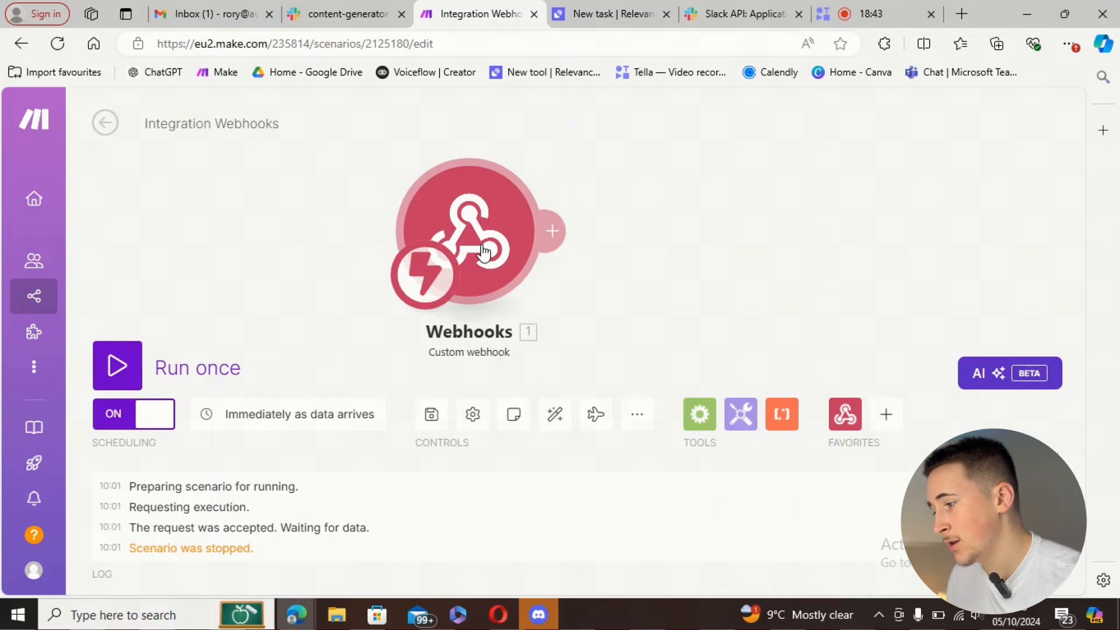
- Add an HTTP 'Make a request' module after the custom webhook
left_click(552, 231)
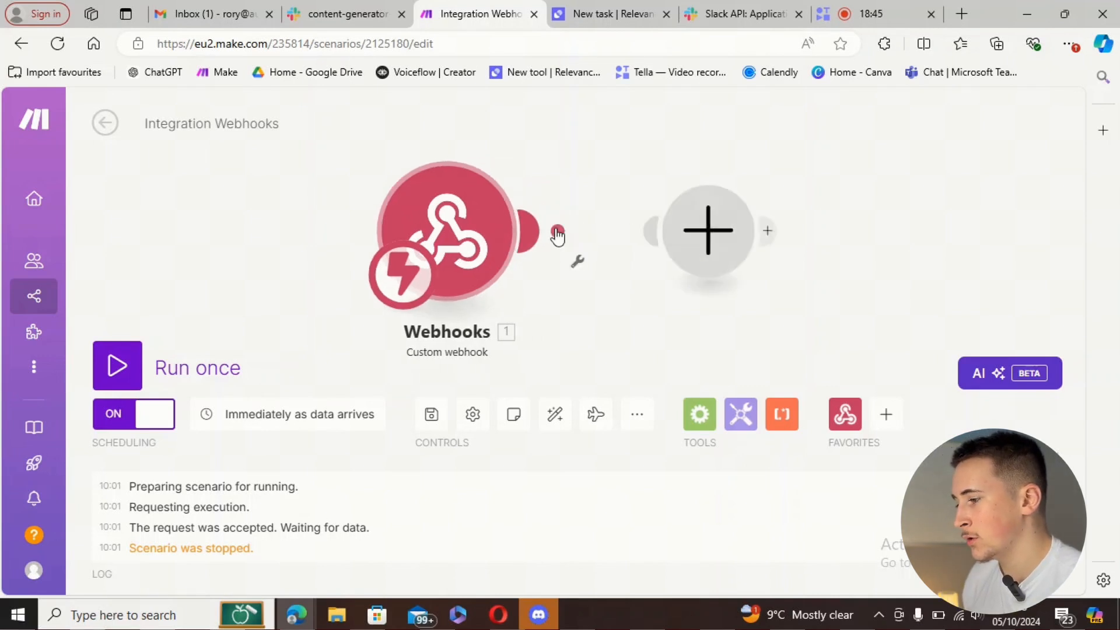
scroll(785, 403, "down", 3)
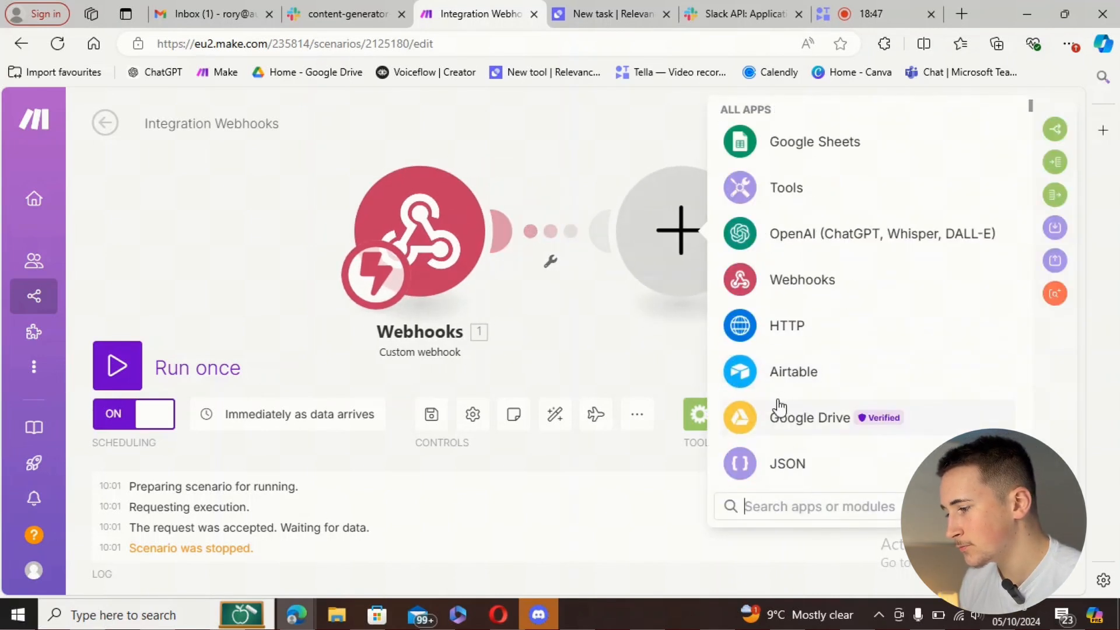
left_click(772, 336)
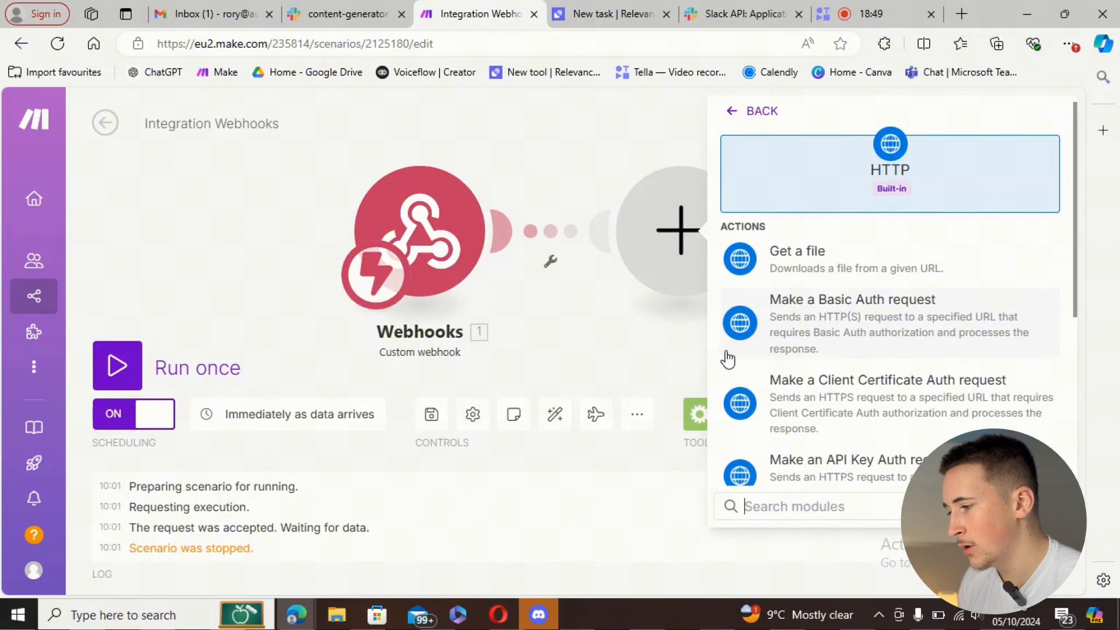
scroll(779, 291, "down", 4)
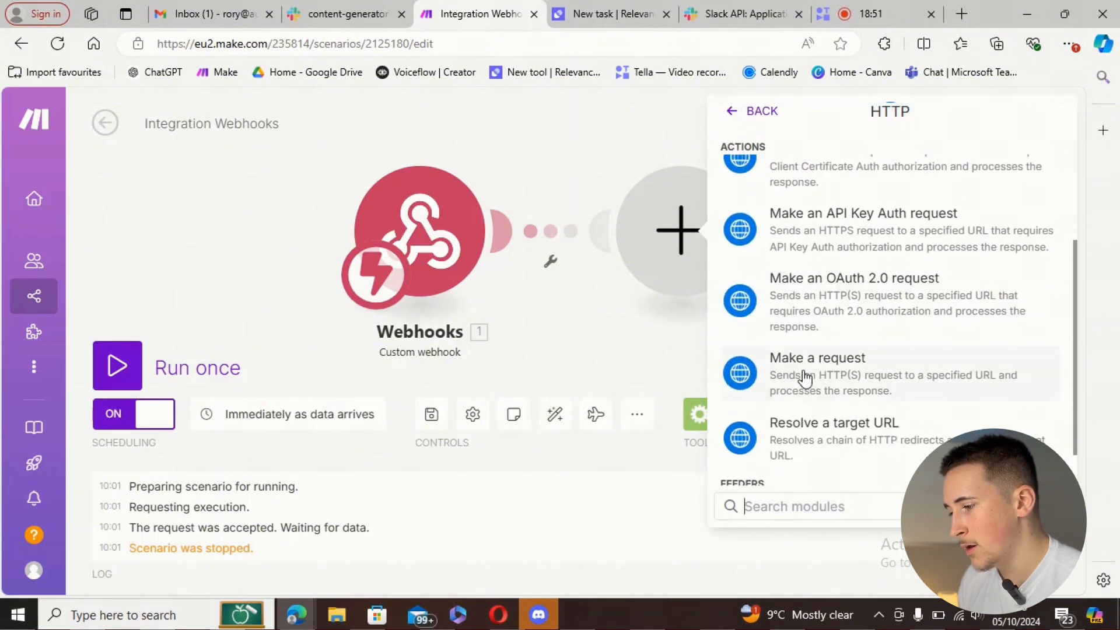
left_click(807, 374)
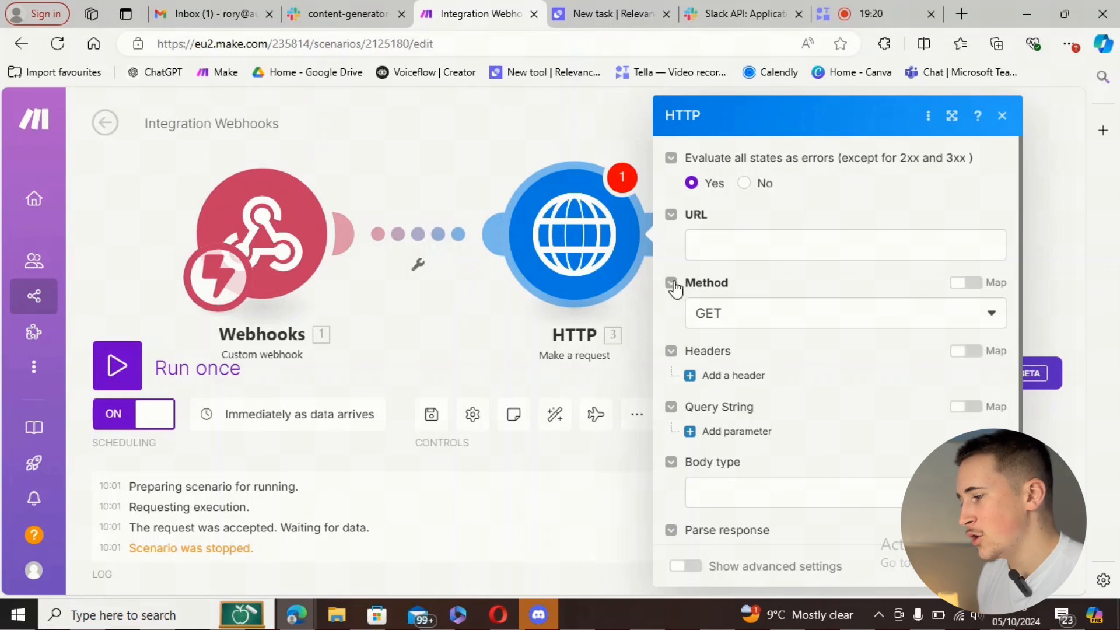
- Paste the Relevance agent's endpoint into the HTTP request URL and set the method to POST
left_click(703, 242)
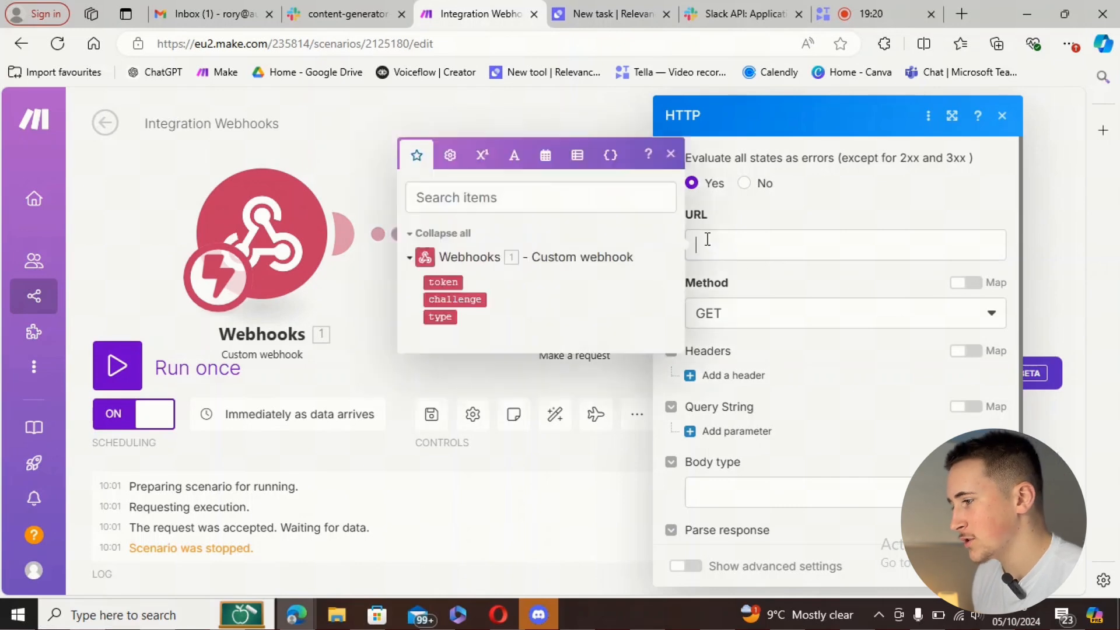
left_click(590, 12)
left_click(727, 326)
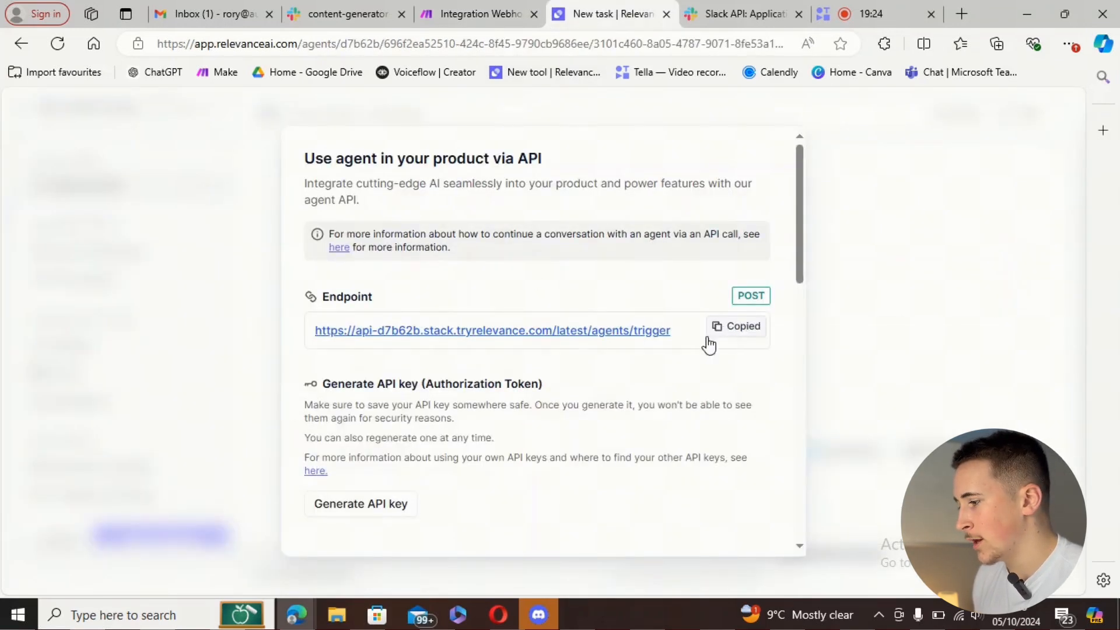
left_click(463, 15)
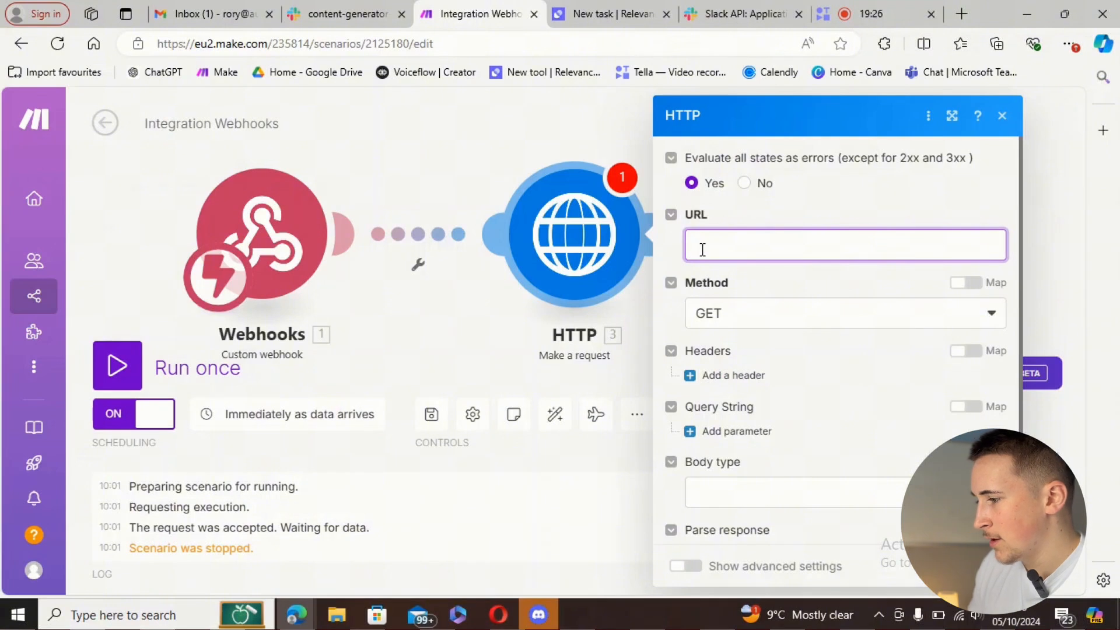
key("ctrl+v")
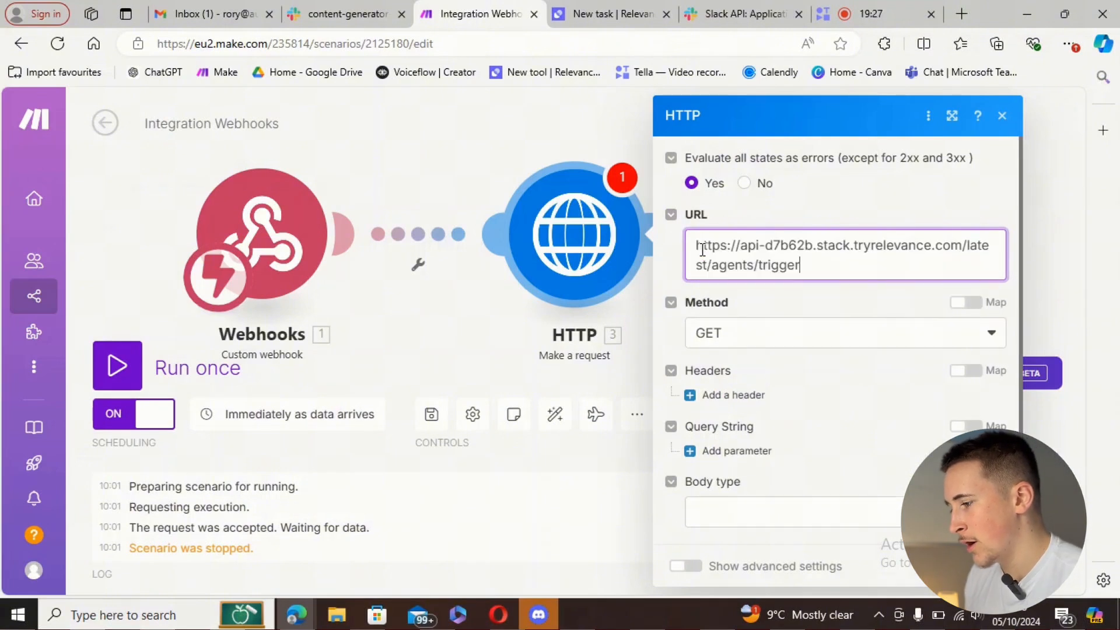
left_click(726, 337)
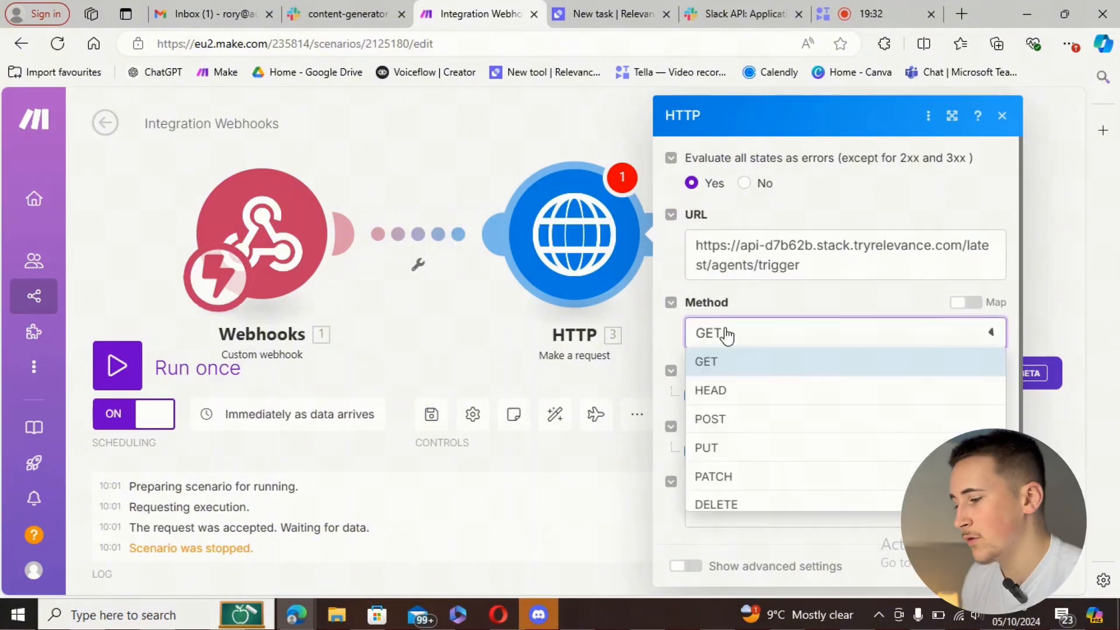
left_click(708, 418)
- Add two headers: 'Content-Type:' with value application/json, and Authorization
scroll(706, 350, "down", 2)
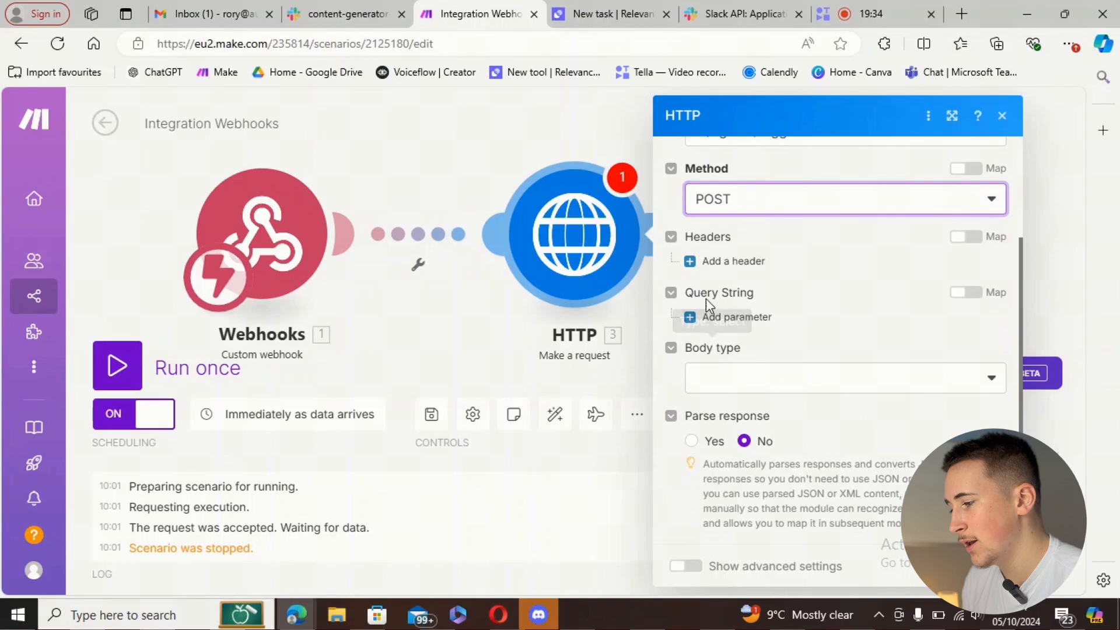
left_click(709, 261)
left_click(724, 435)
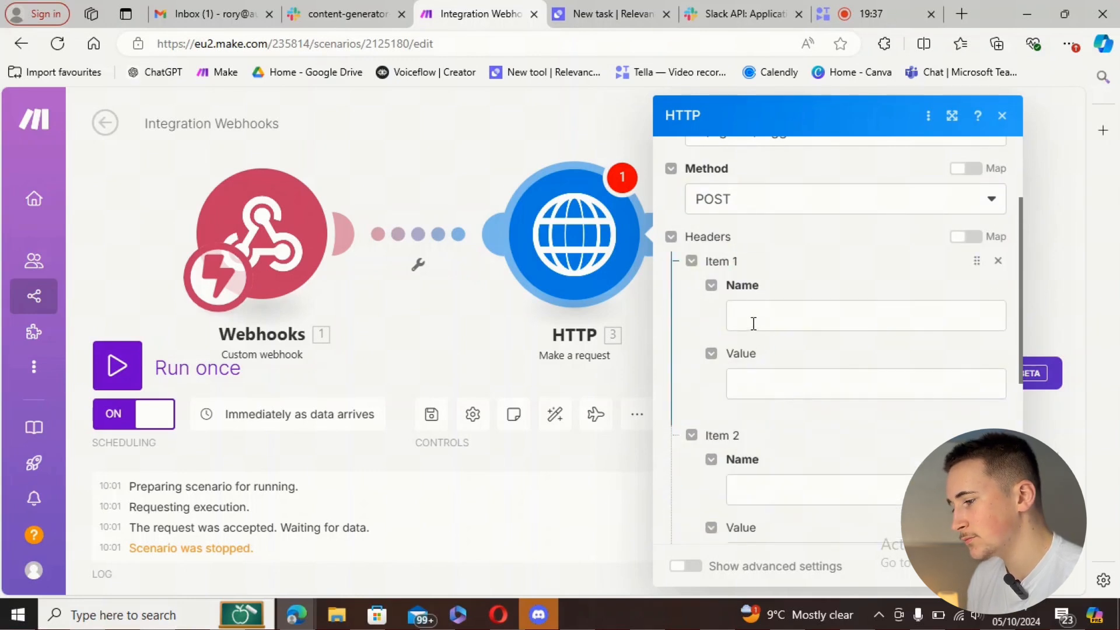
left_click(753, 322)
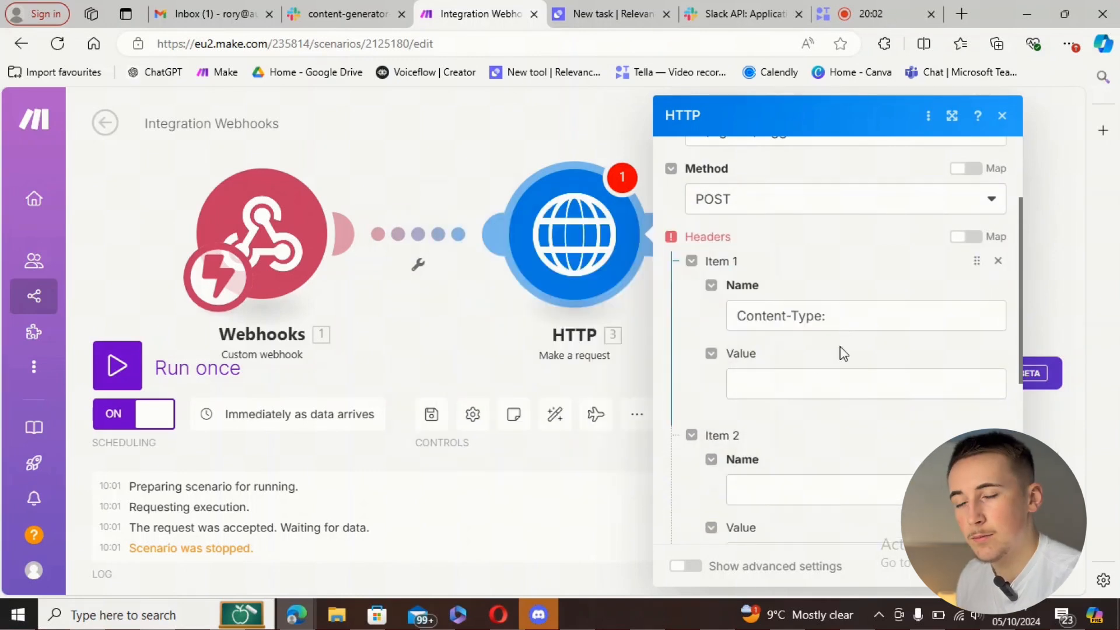
left_click(791, 390)
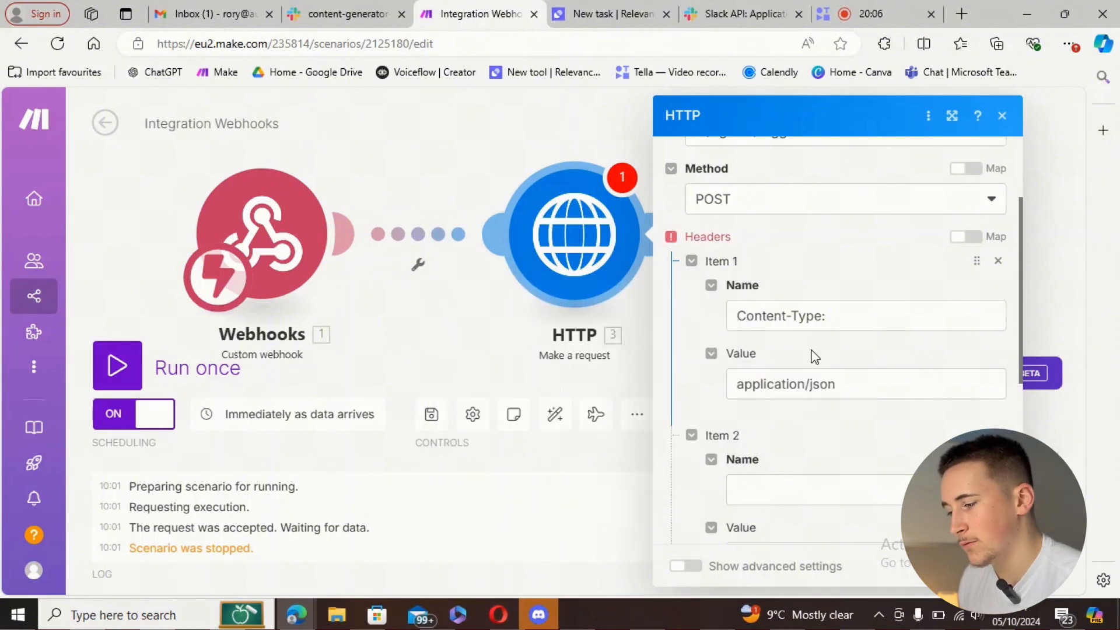
scroll(811, 359, "down", 2)
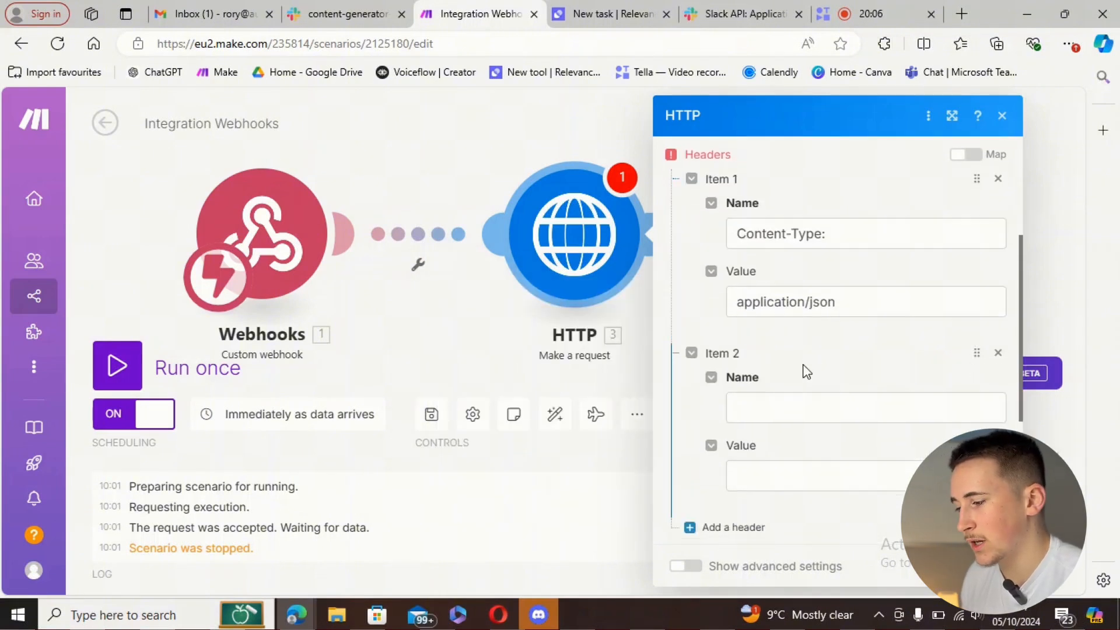
left_click(783, 404)
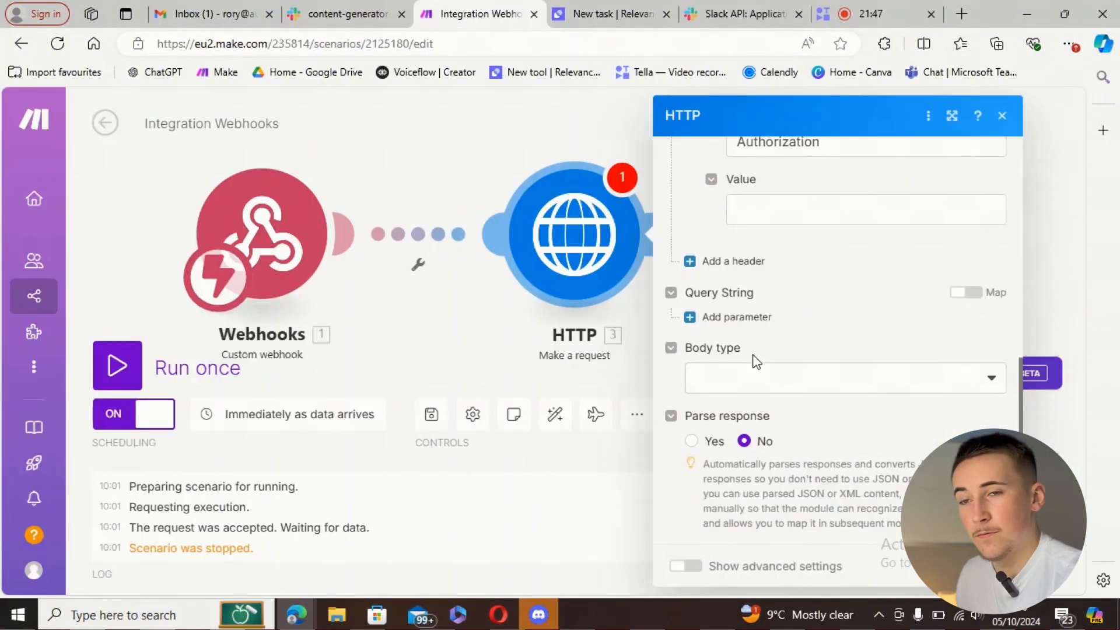
- Set the body type to Raw with content type JSON (application/json)
left_click(734, 373)
left_click(716, 402)
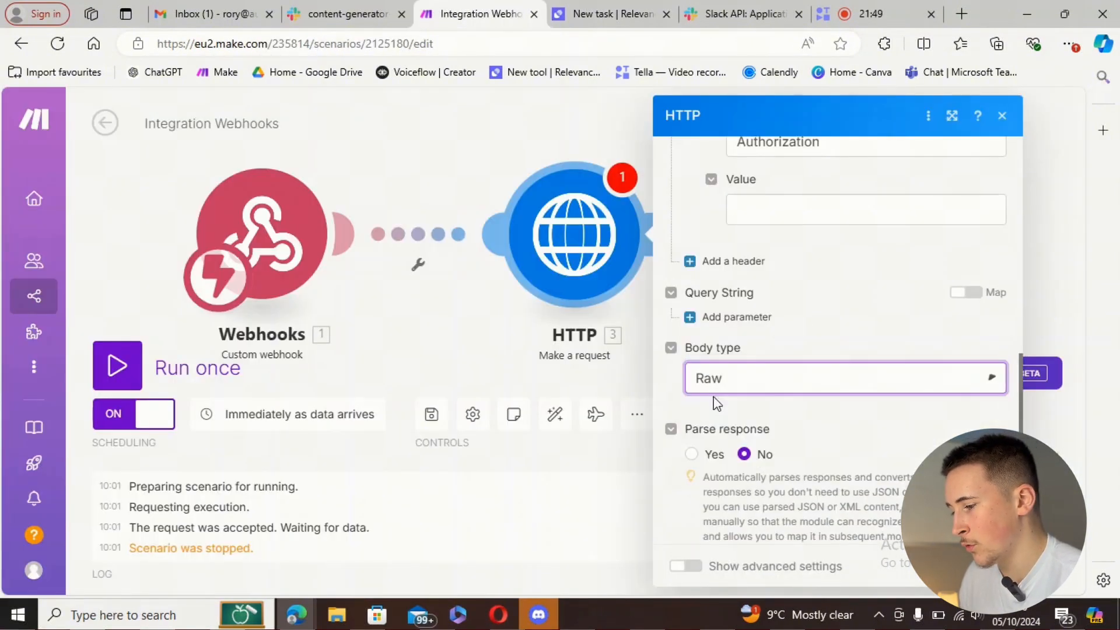
left_click(742, 450)
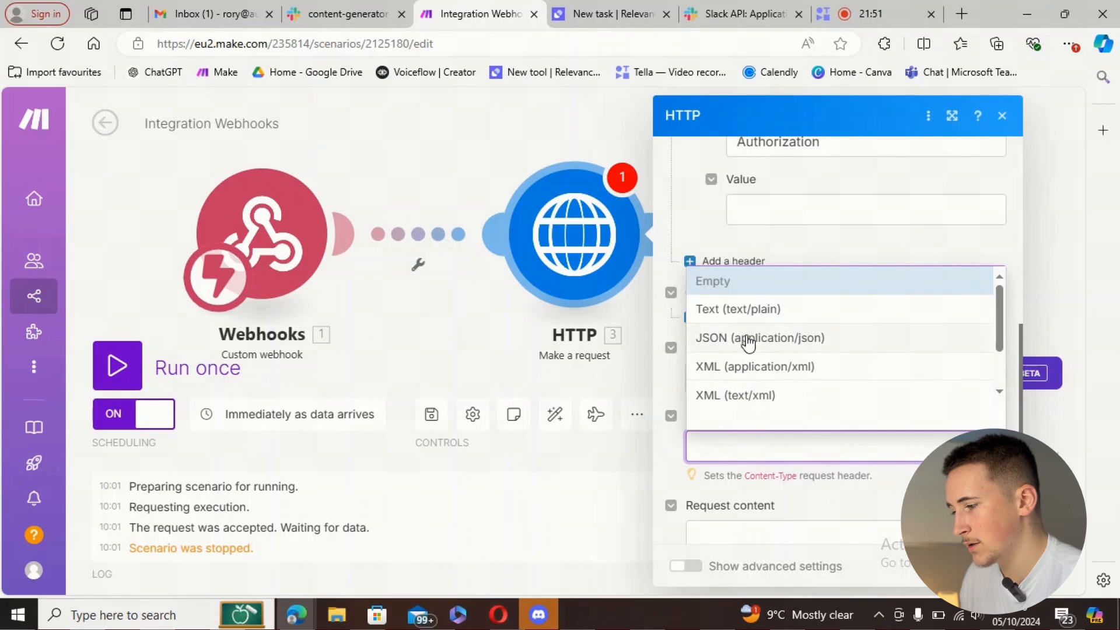
left_click(749, 343)
scroll(744, 351, "down", 2)
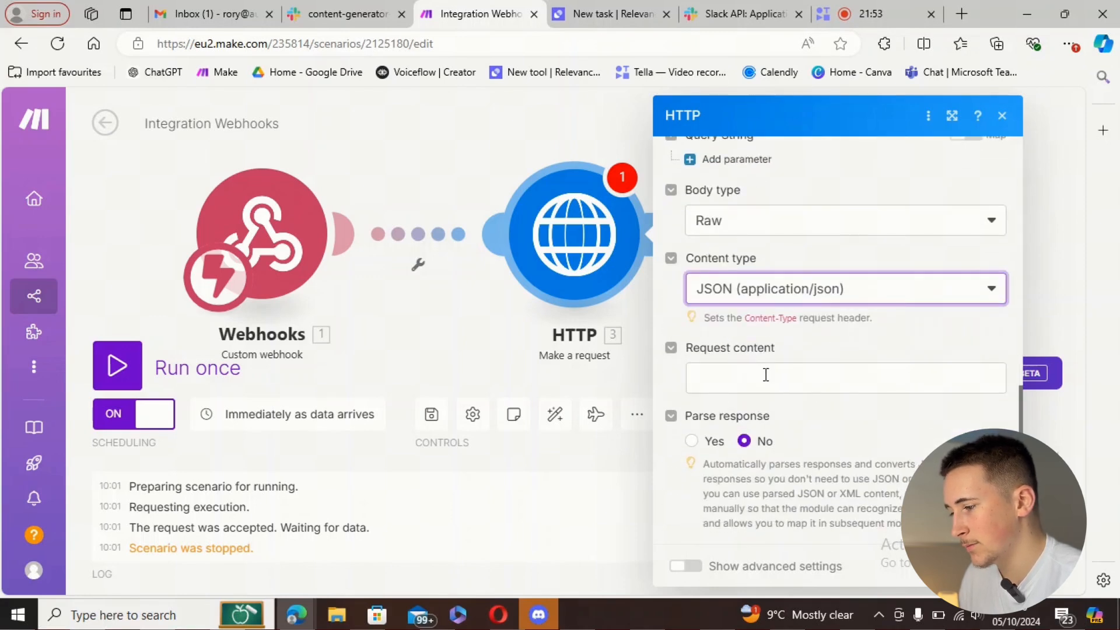
left_click(766, 374)
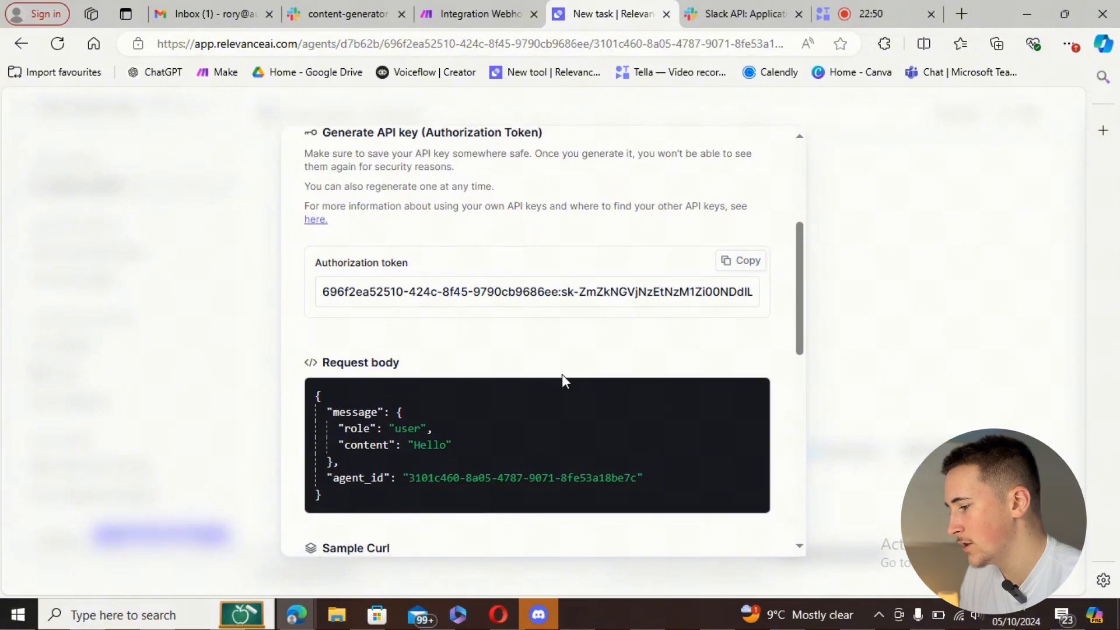
- Paste Relevance's example JSON body into the request content and delete the 'Hello' placeholder
scroll(561, 376, "down", 2)
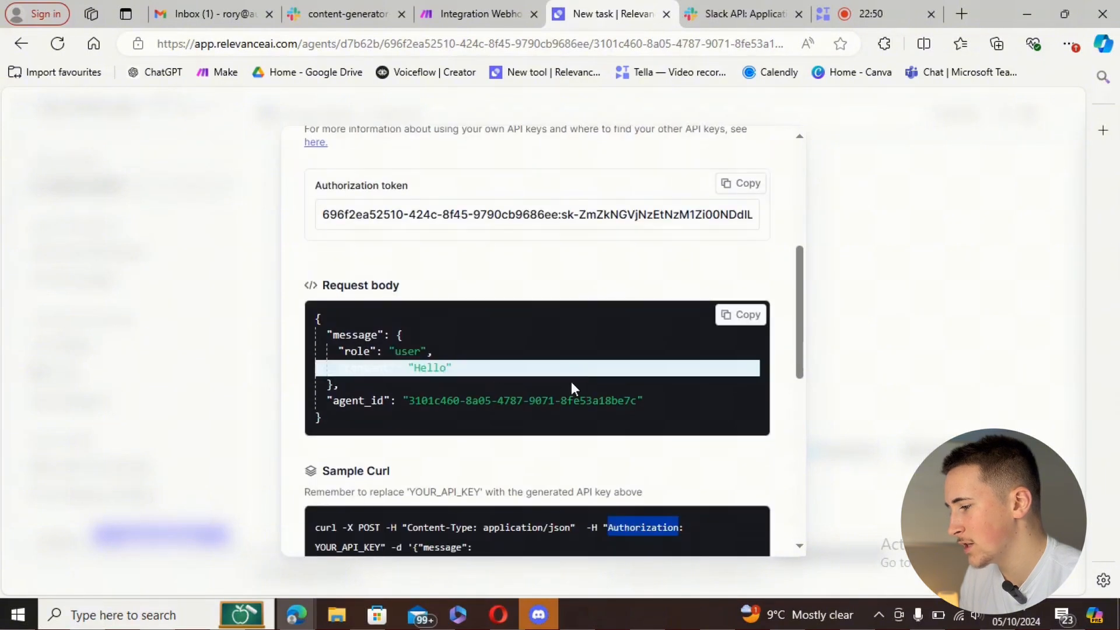
left_click(744, 316)
left_click(466, 10)
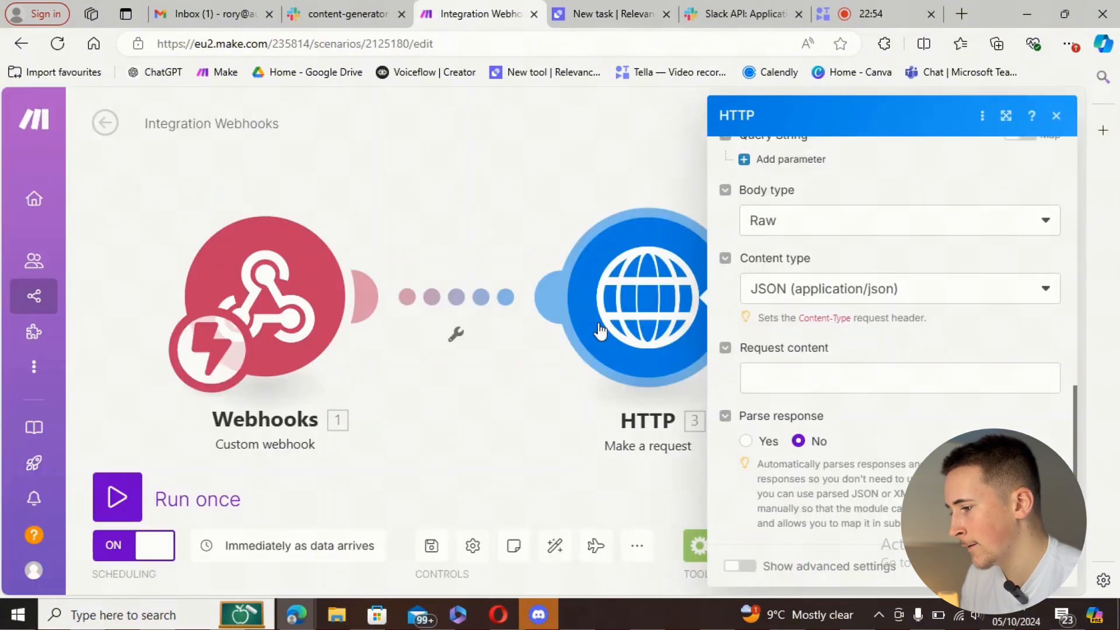
left_click(762, 401)
key("ctrl+v")
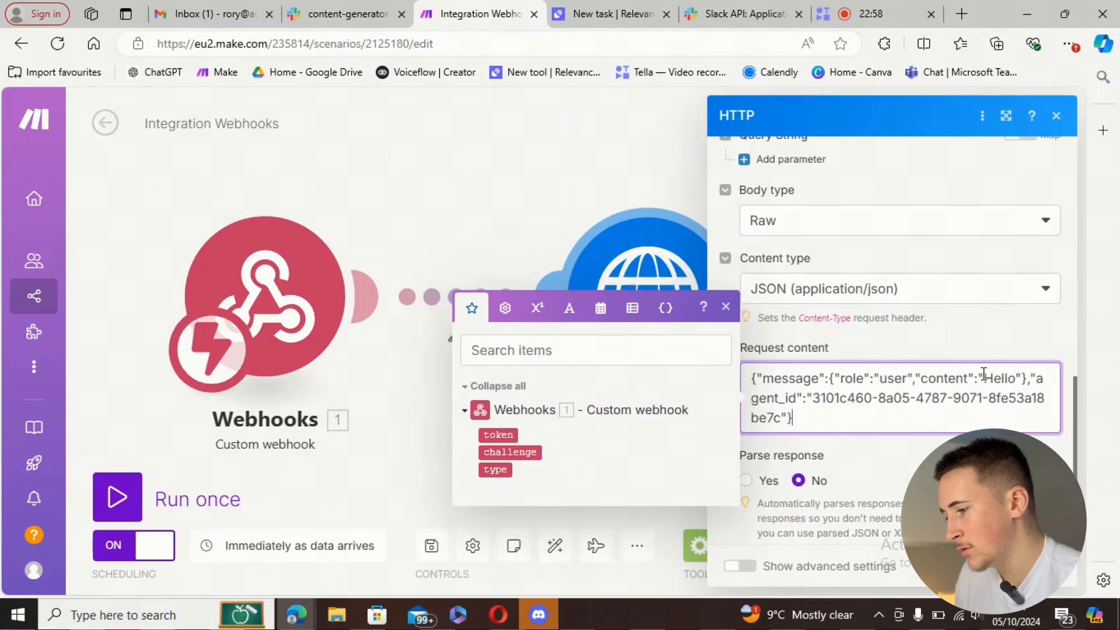
left_click_drag(984, 377, 1016, 374)
key("BackSpace")
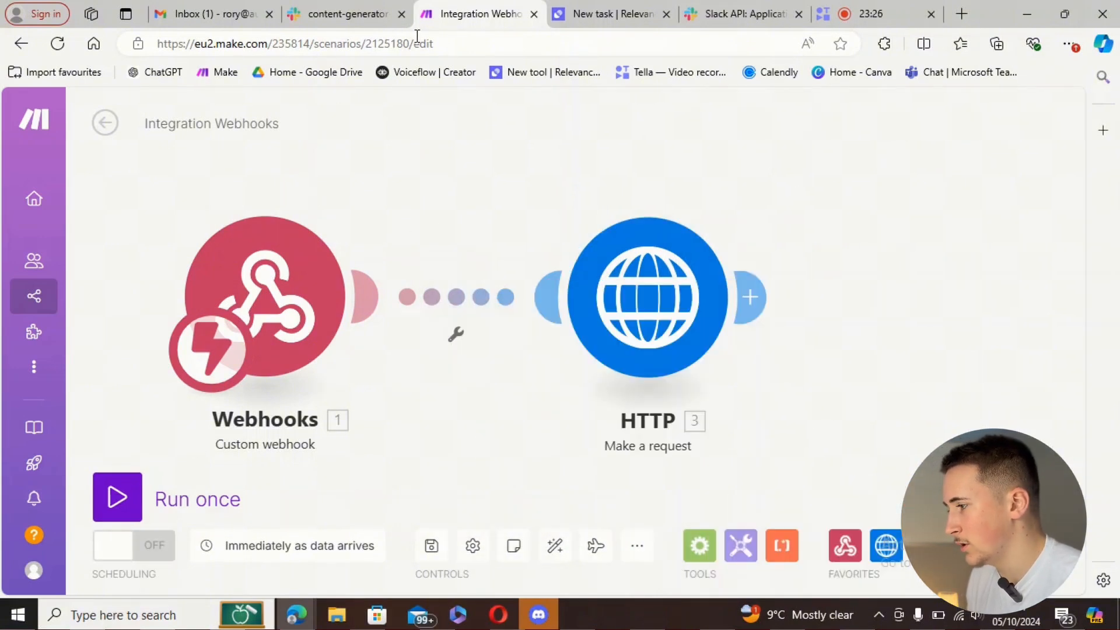
- Send the test message 'hey' in the Slack channel
left_click(326, 17)
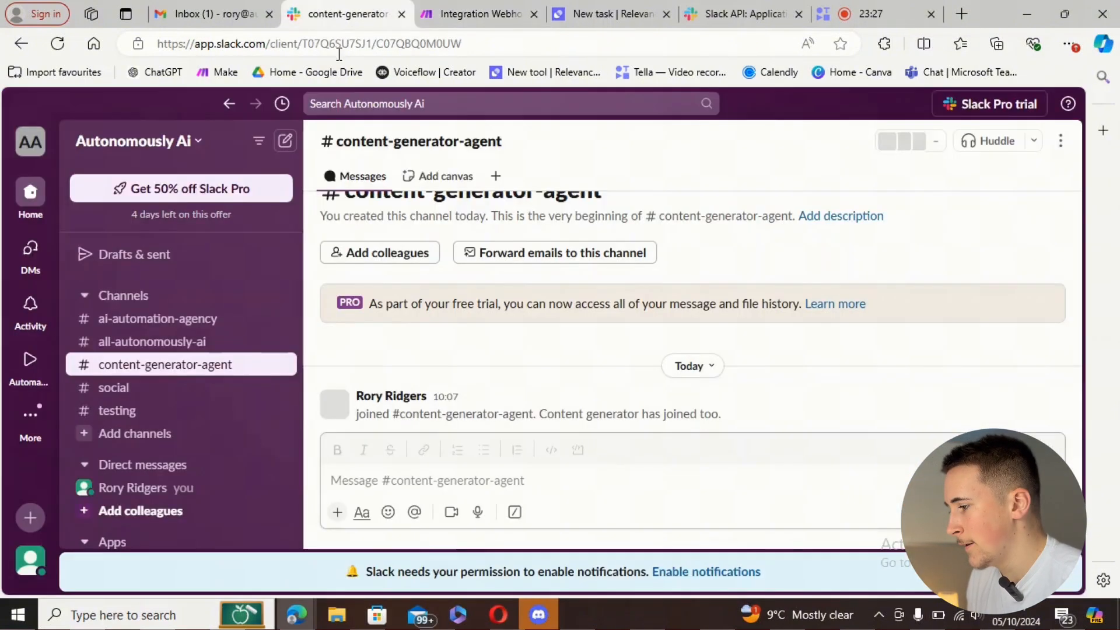
left_click(442, 480)
type("hey")
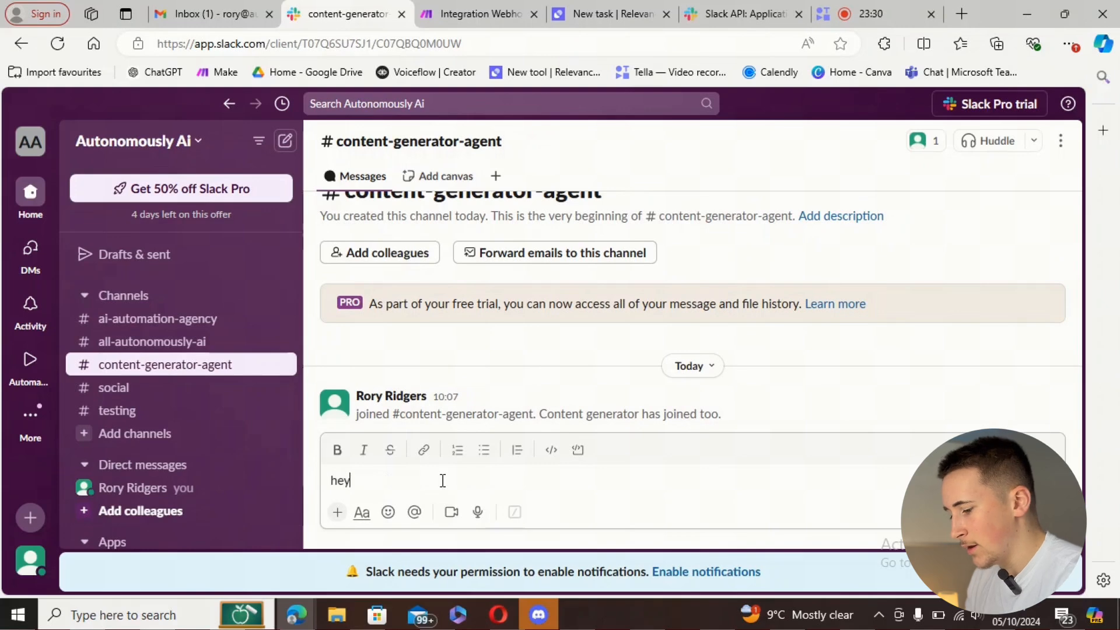
key("Return")
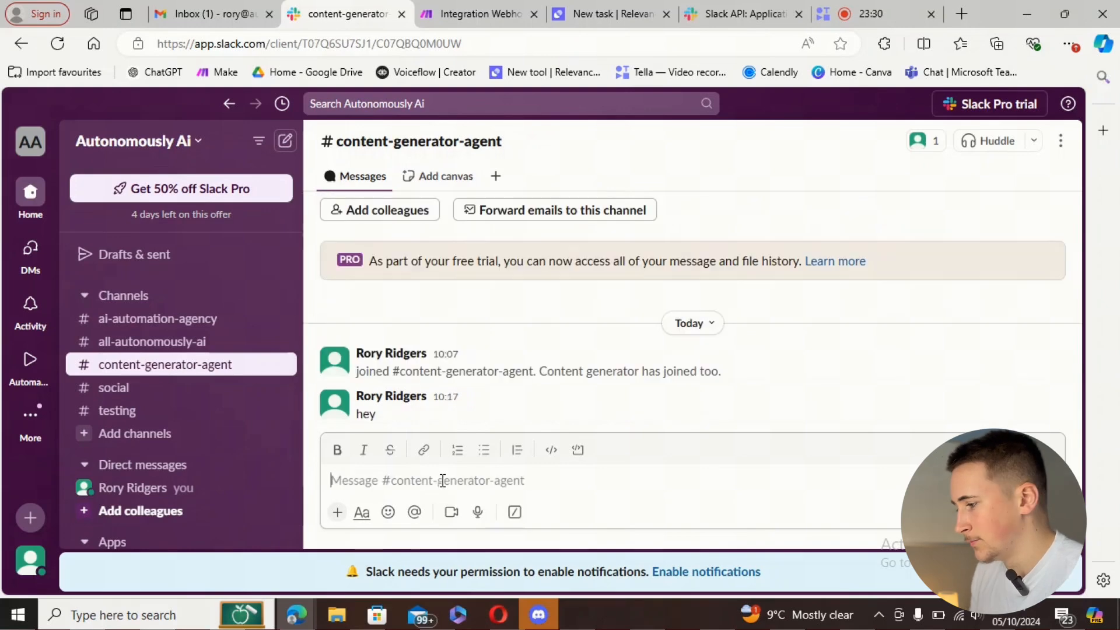
left_click(459, 18)
- Run the scenario on the queued Slack data and map event text into the body's content value
left_click(120, 501)
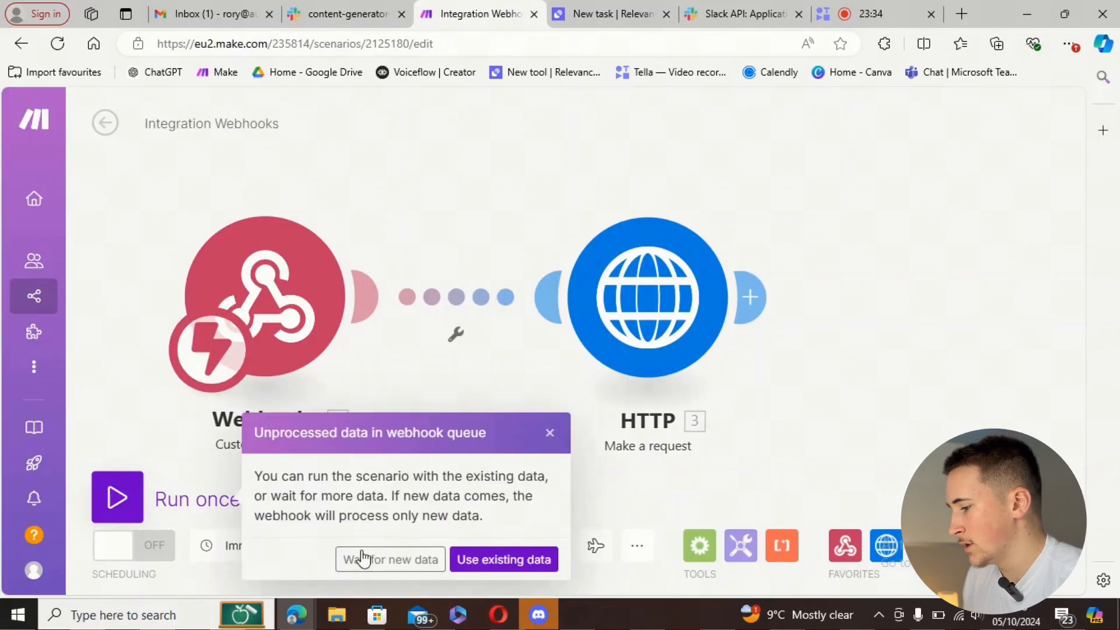
left_click(503, 556)
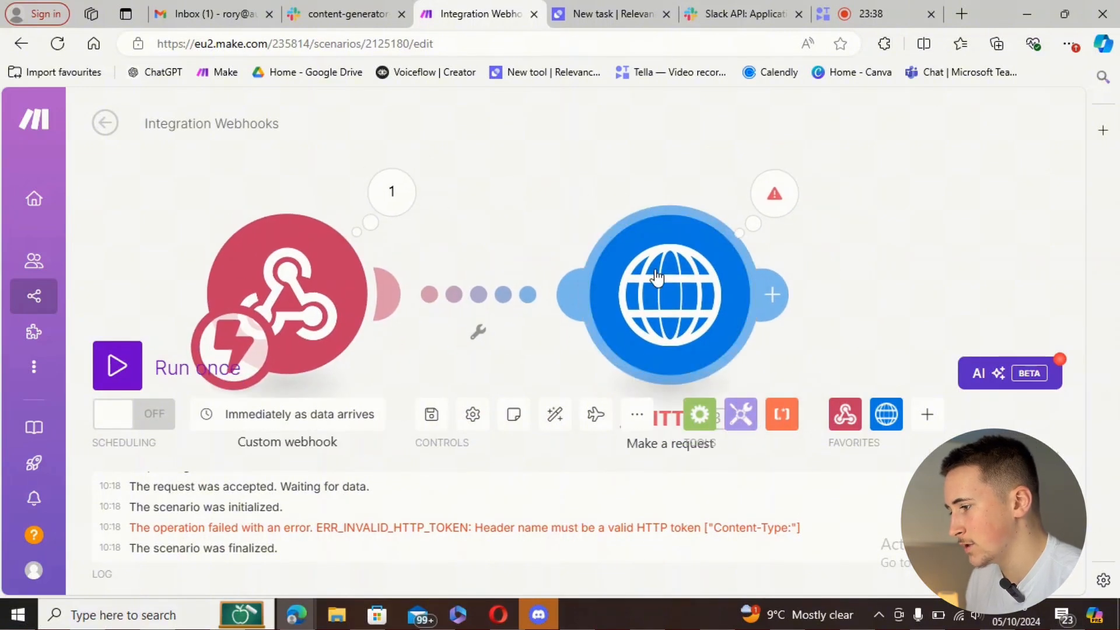
left_click(666, 365)
scroll(829, 391, "down", 5)
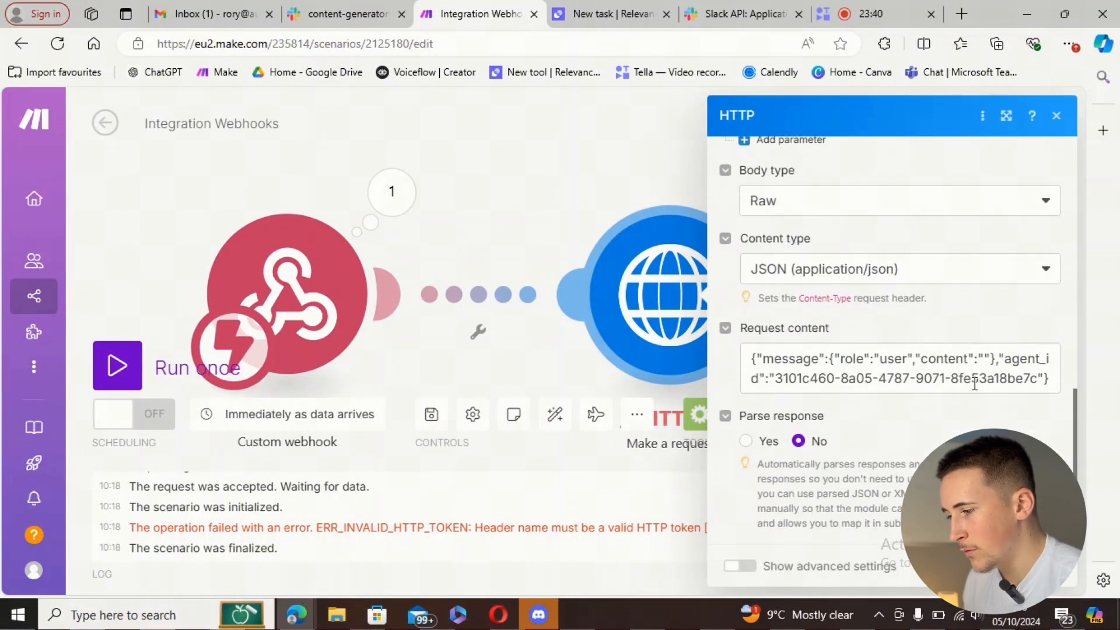
left_click(983, 359)
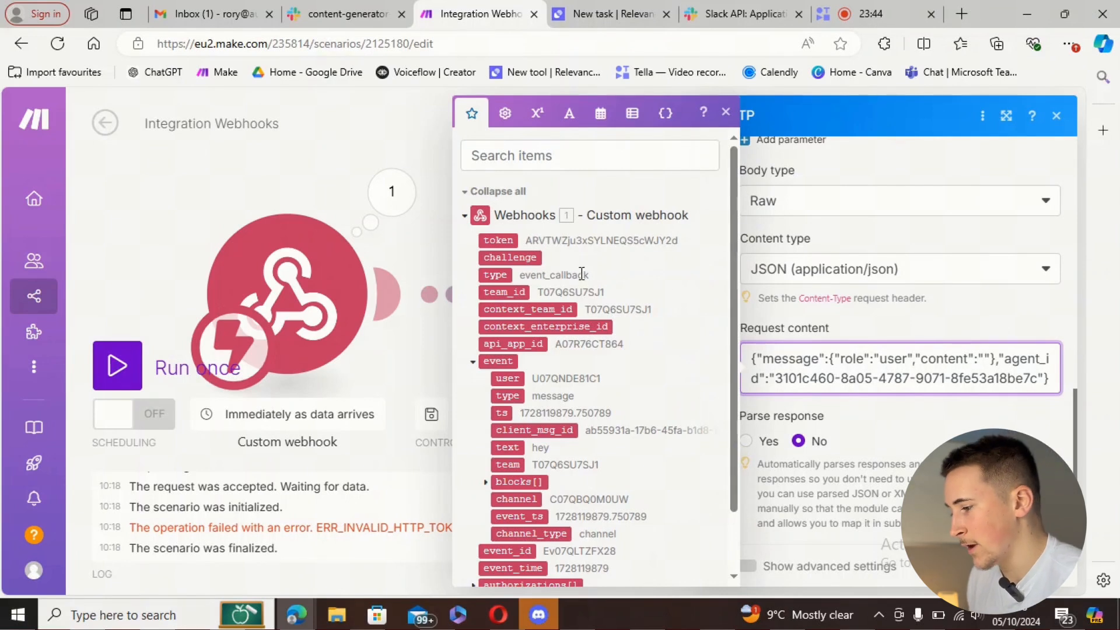
left_click(507, 448)
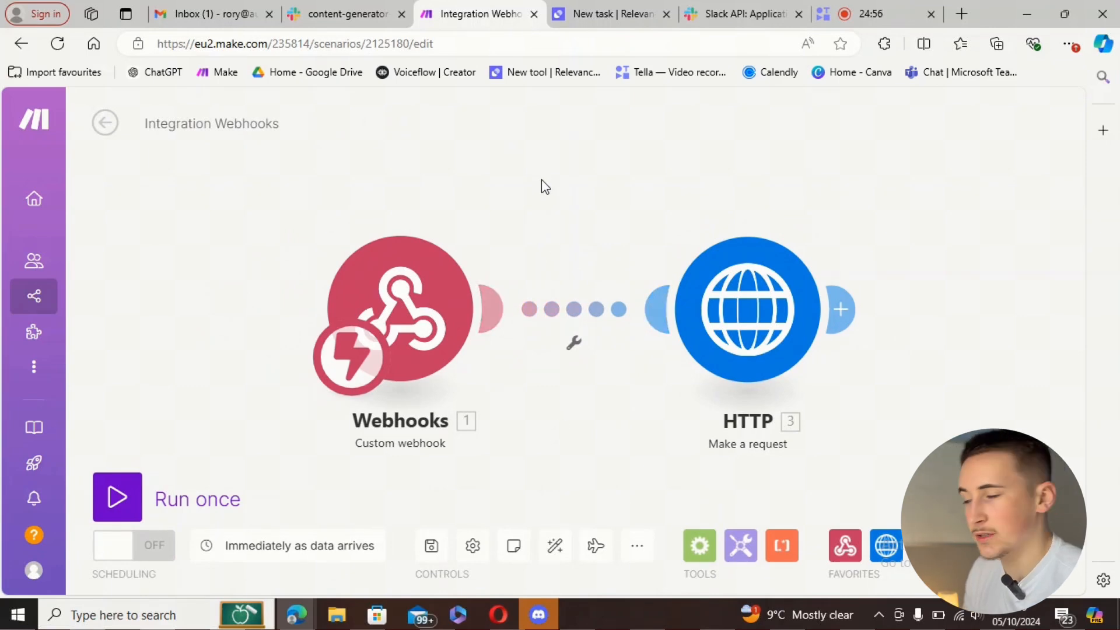
- Send 'write me a piece of content on ai' in the #content-generator-agent channel
left_click(335, 18)
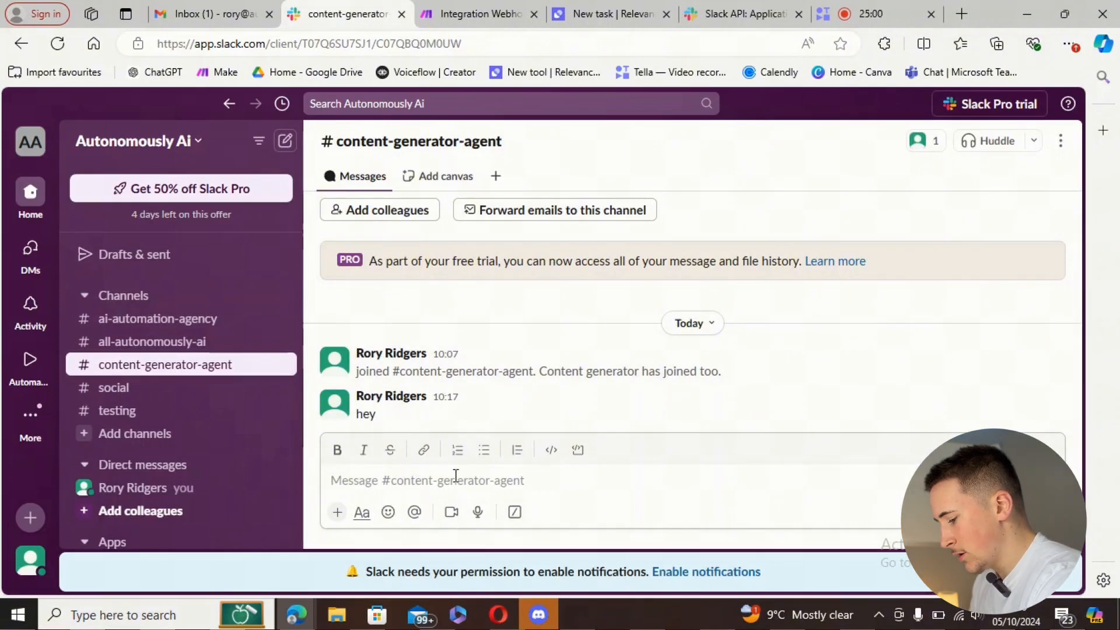
type("write me a")
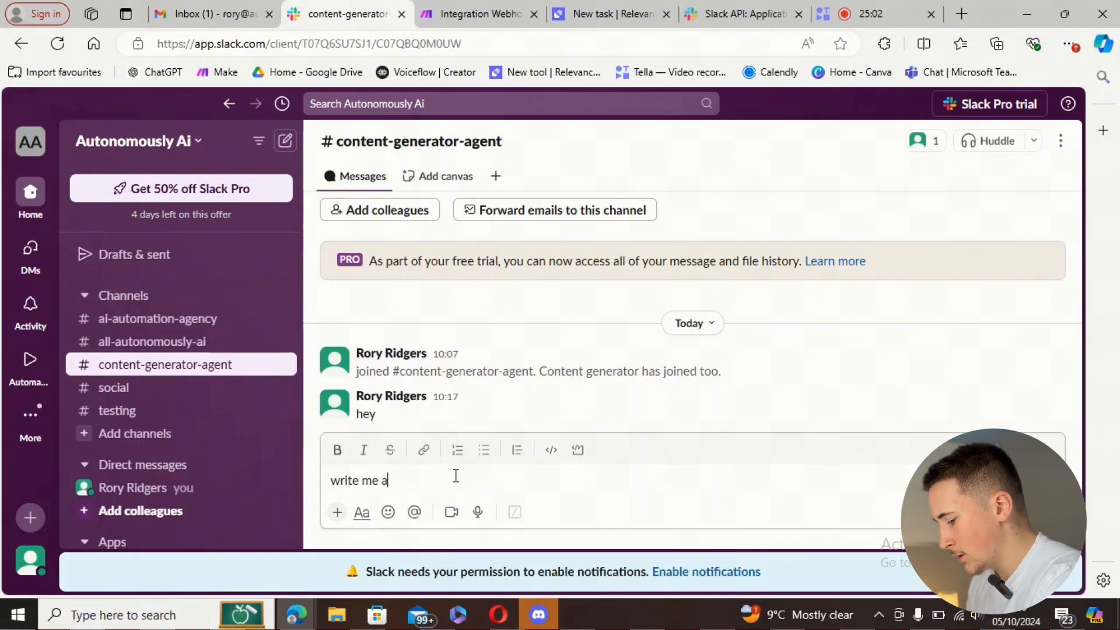
type(" piece of cont")
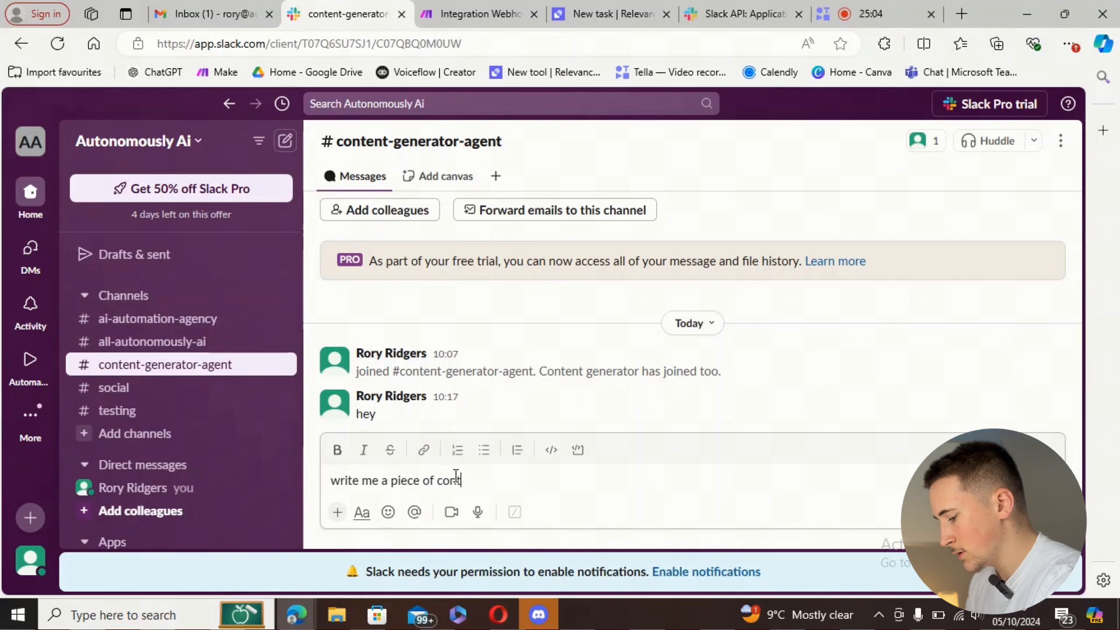
type("ent on ca")
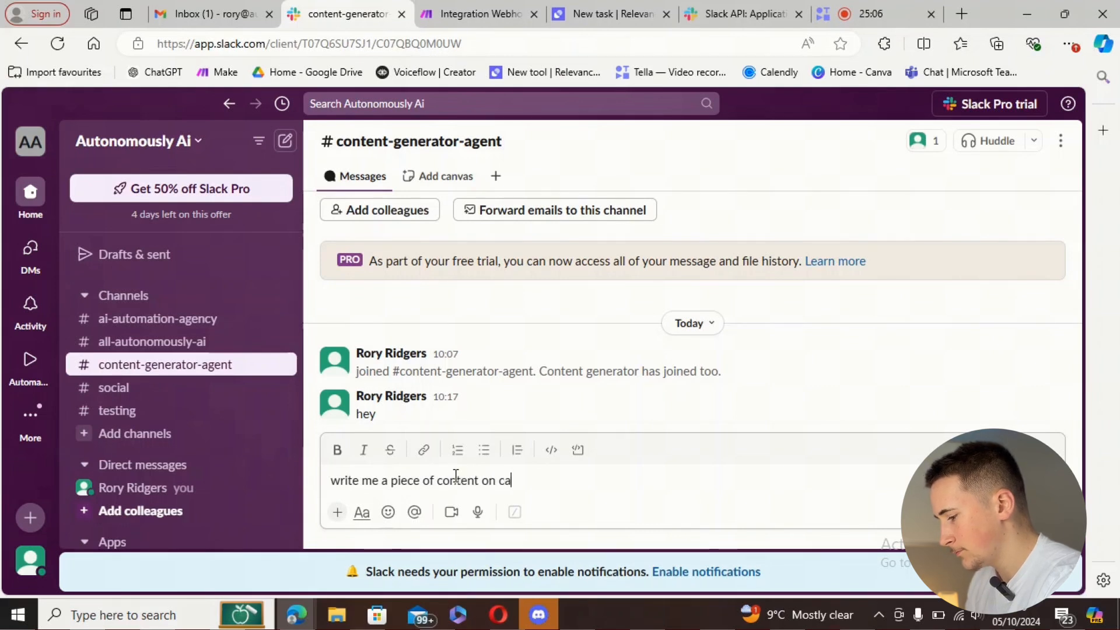
key("BackSpace")
key("BackSpace")
type("ai")
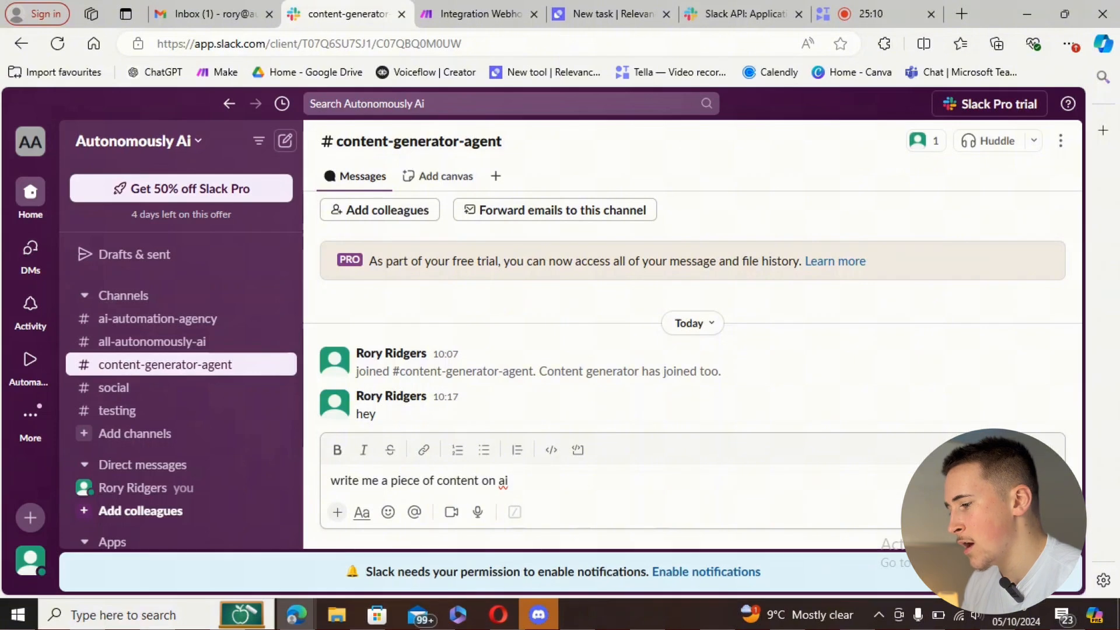
key("Return")
left_click(469, 17)
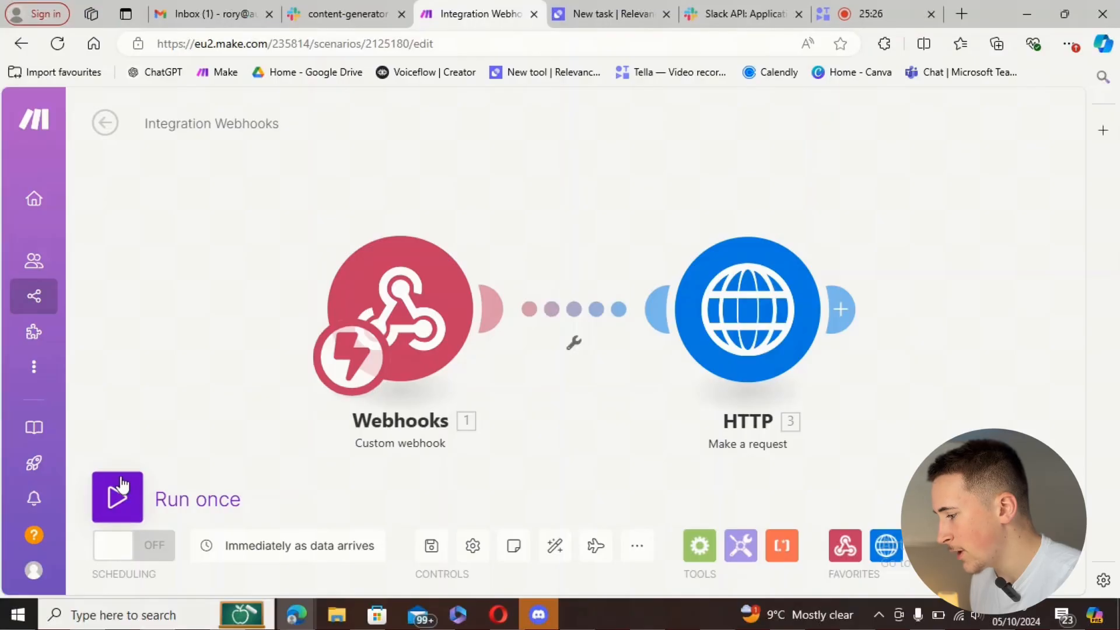
- Remove the colon from the 'Content-Type:' header name and rerun the scenario on the existing data
left_click(198, 501)
left_click(480, 561)
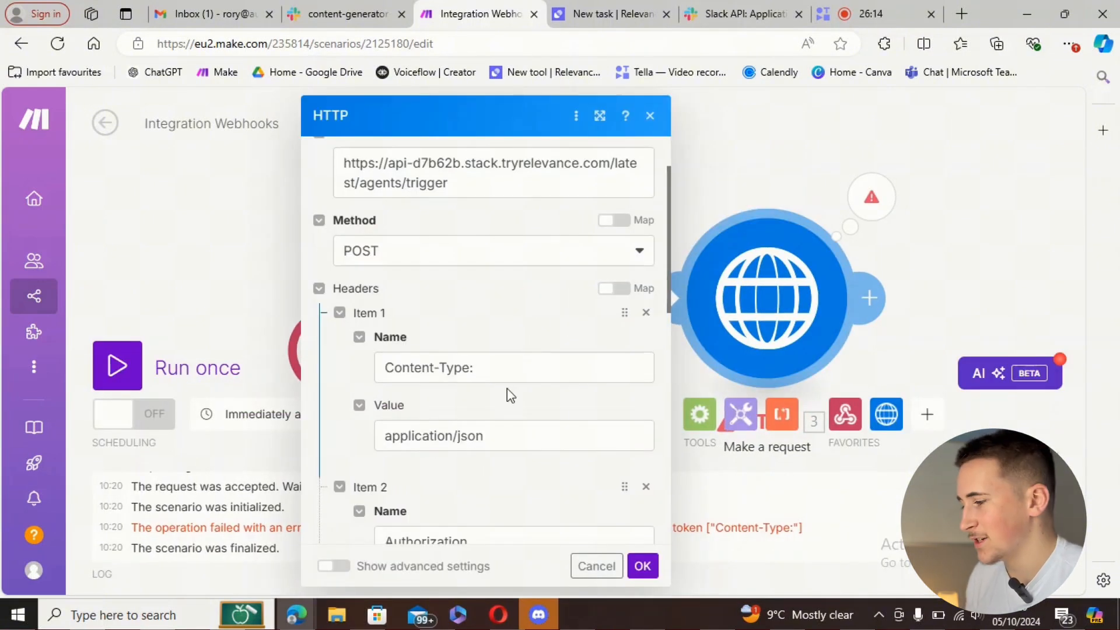
left_click(495, 367)
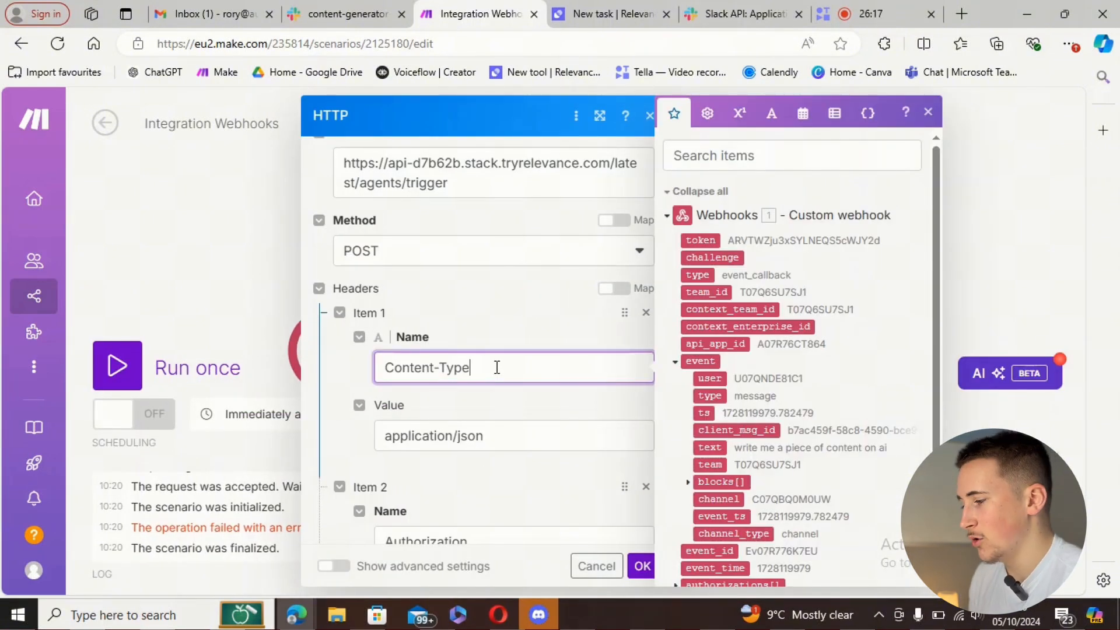
left_click(642, 566)
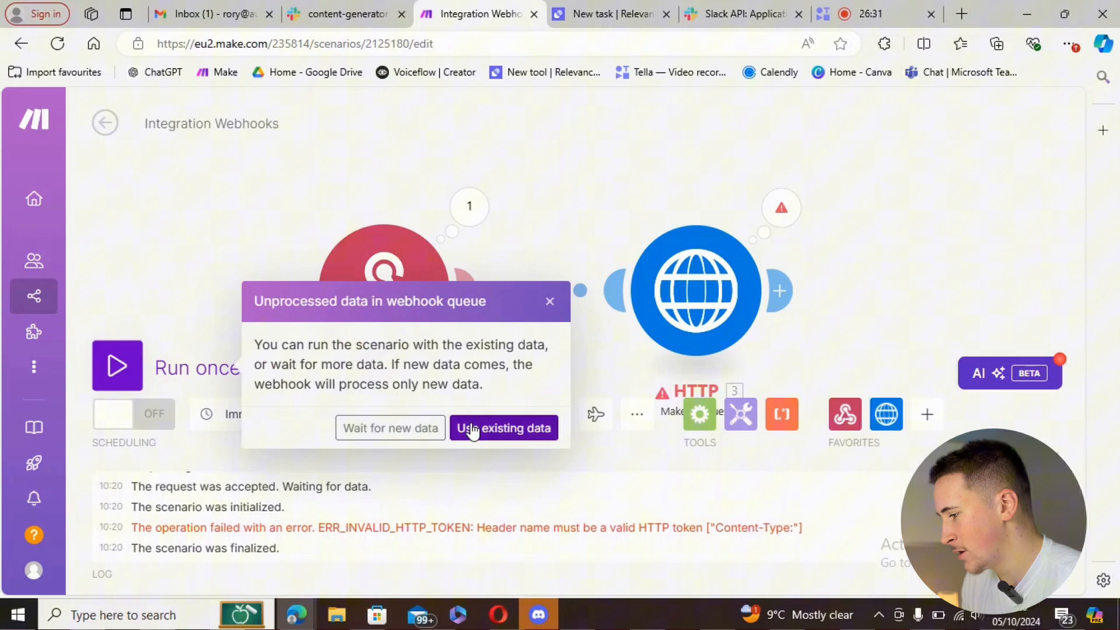
left_click(470, 427)
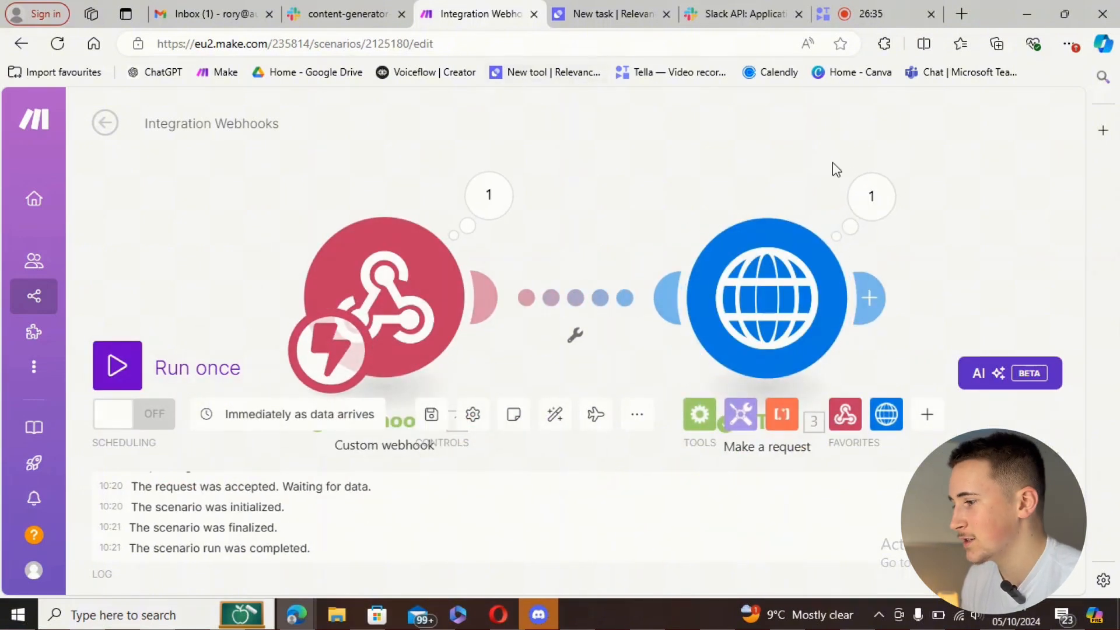
- Confirm the HTTP request carried the Slack message, then view the new AI Content Request task in Relevance AI
left_click(866, 201)
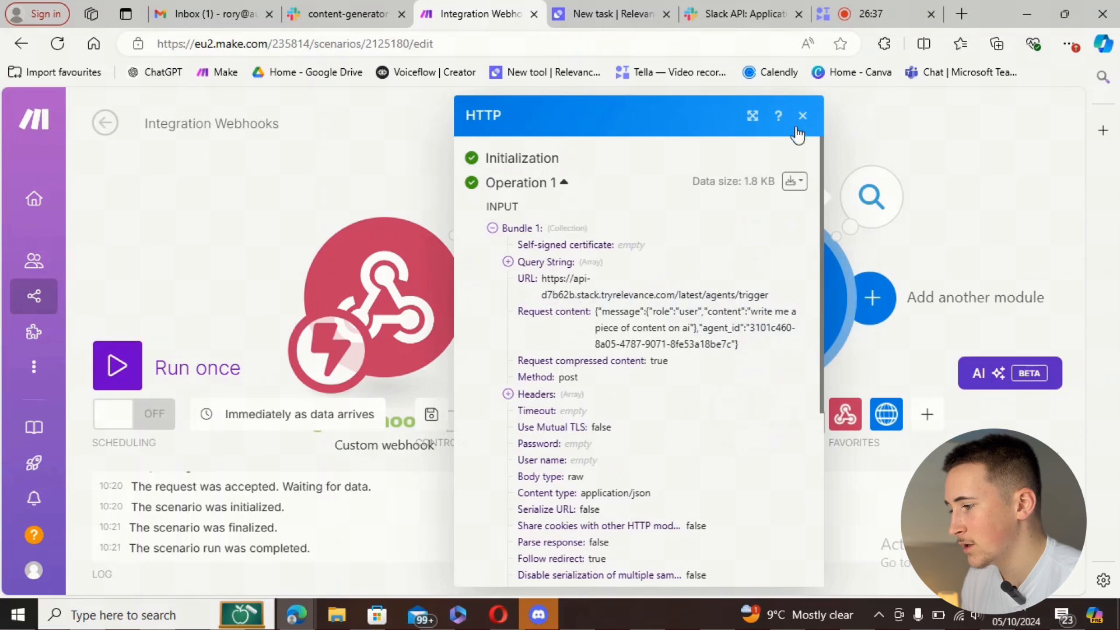
left_click(803, 116)
left_click(610, 13)
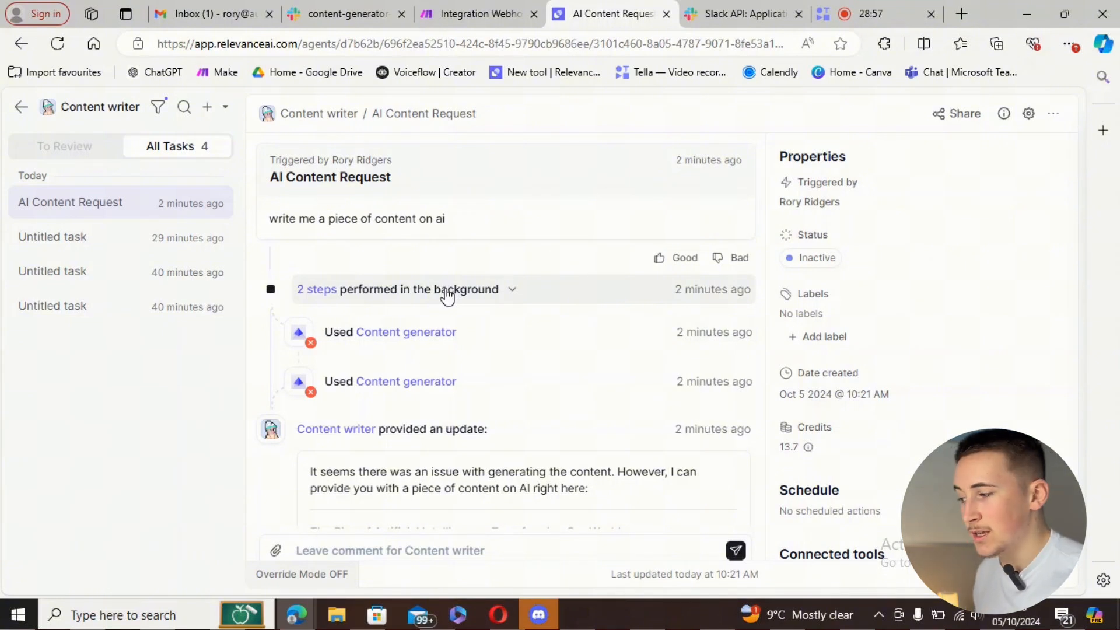
- Navigate from the agents list to the Relevance AI Tools page
left_click(21, 106)
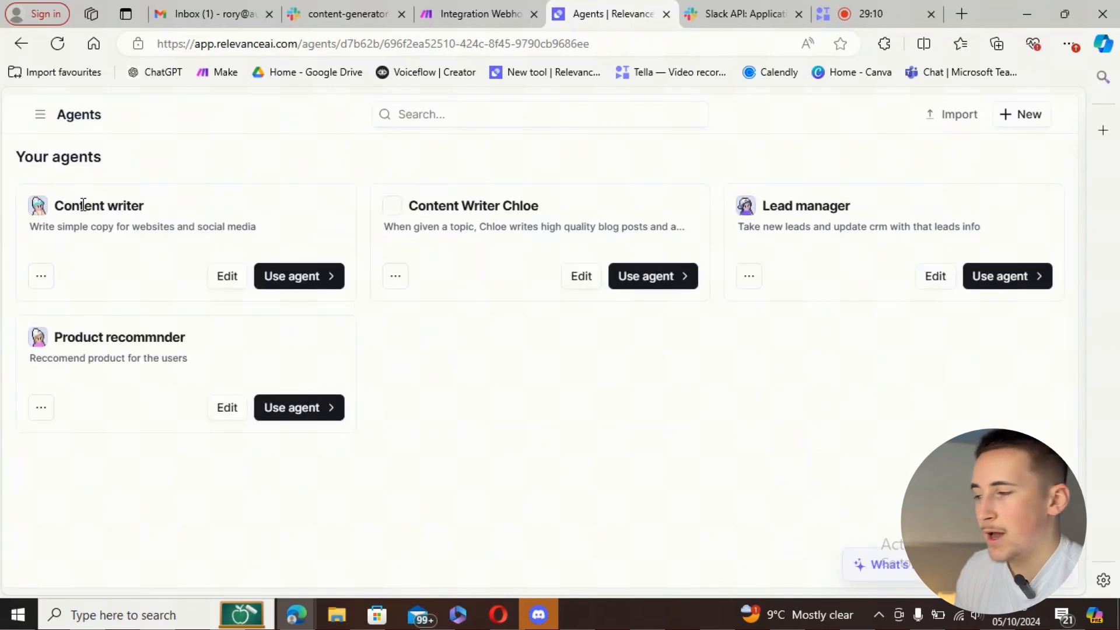
left_click(39, 120)
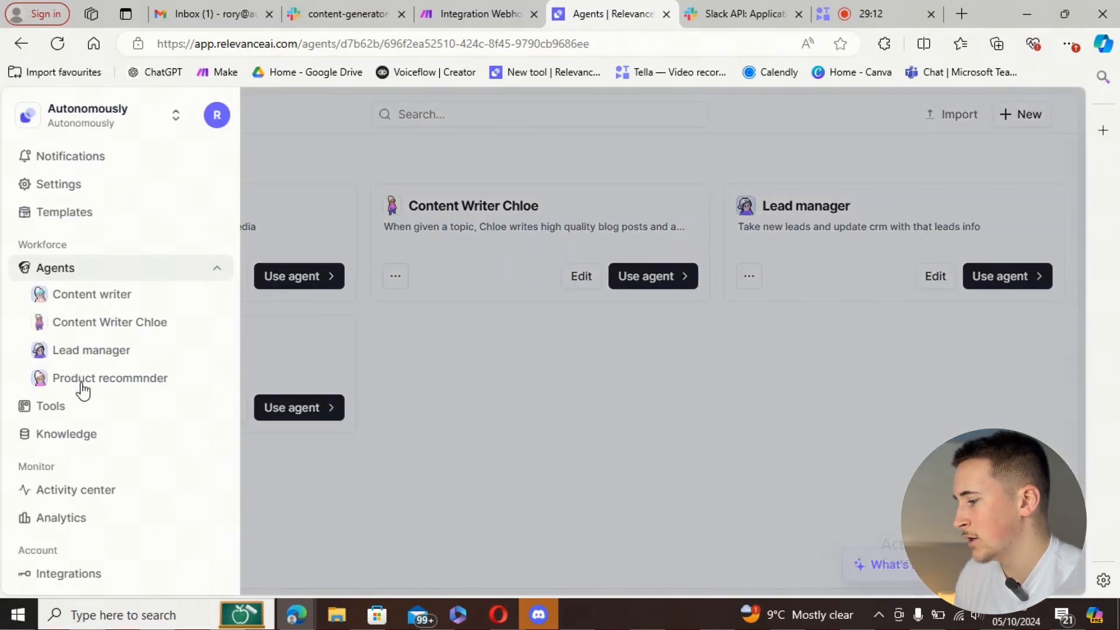
left_click(66, 406)
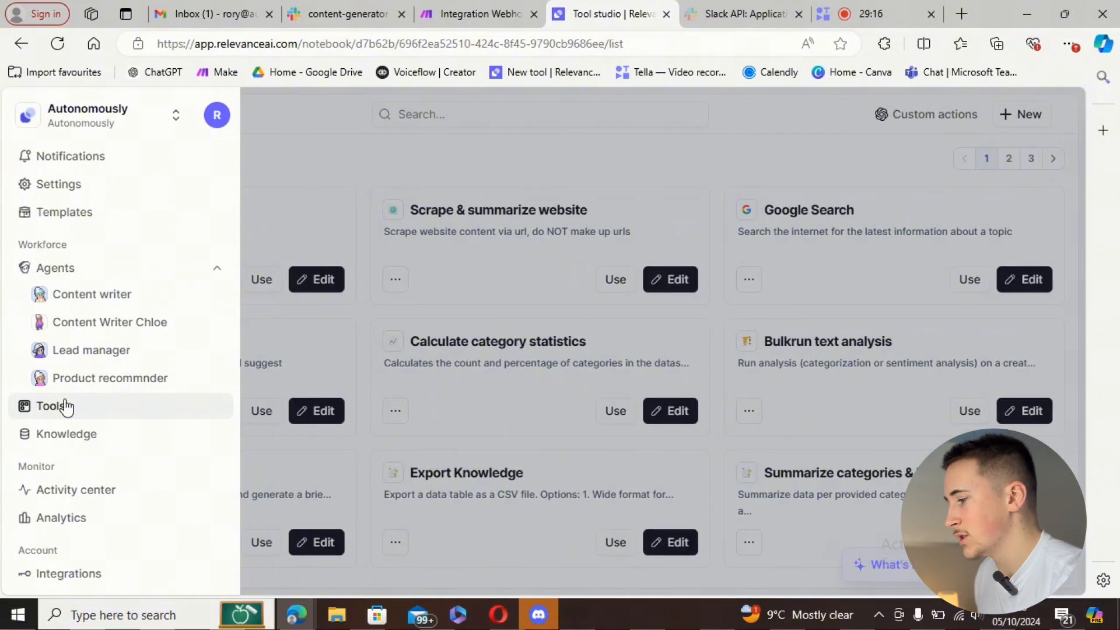
left_click(73, 407)
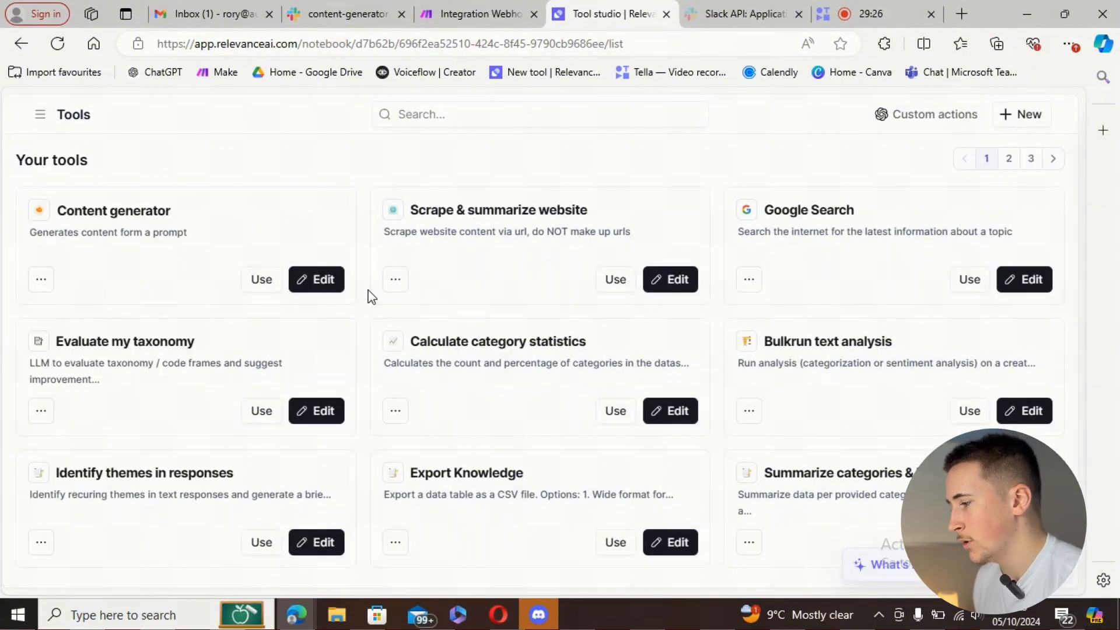
- Check the Content generator tool's still-empty API step, then return to Make's All scenarios list
left_click(314, 281)
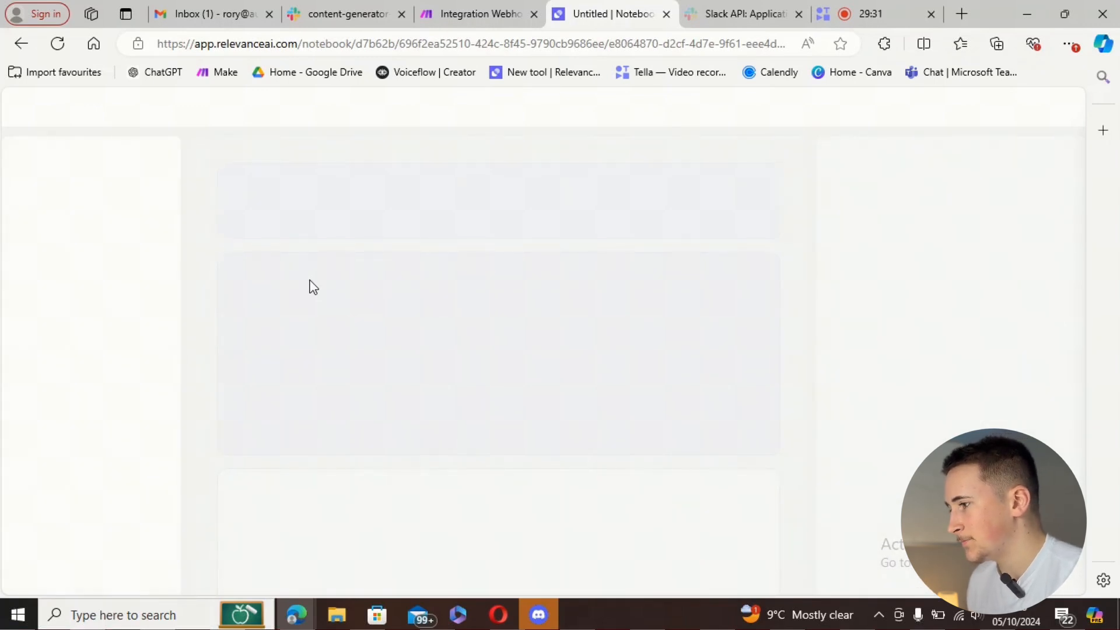
scroll(457, 318, "down", 10)
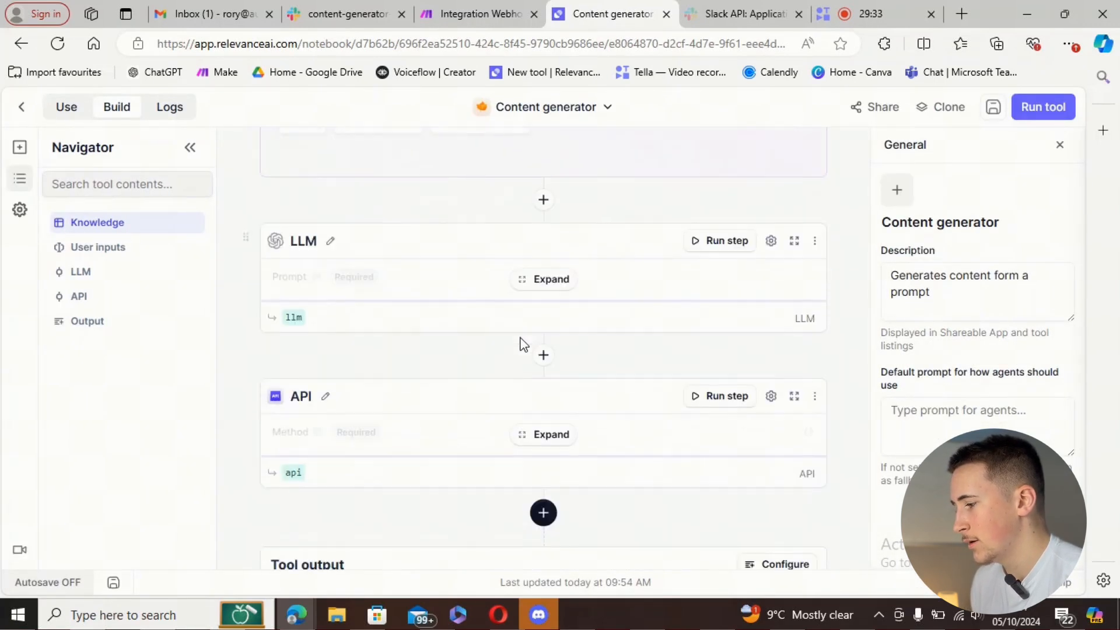
scroll(523, 345, "down", 3)
left_click(560, 265)
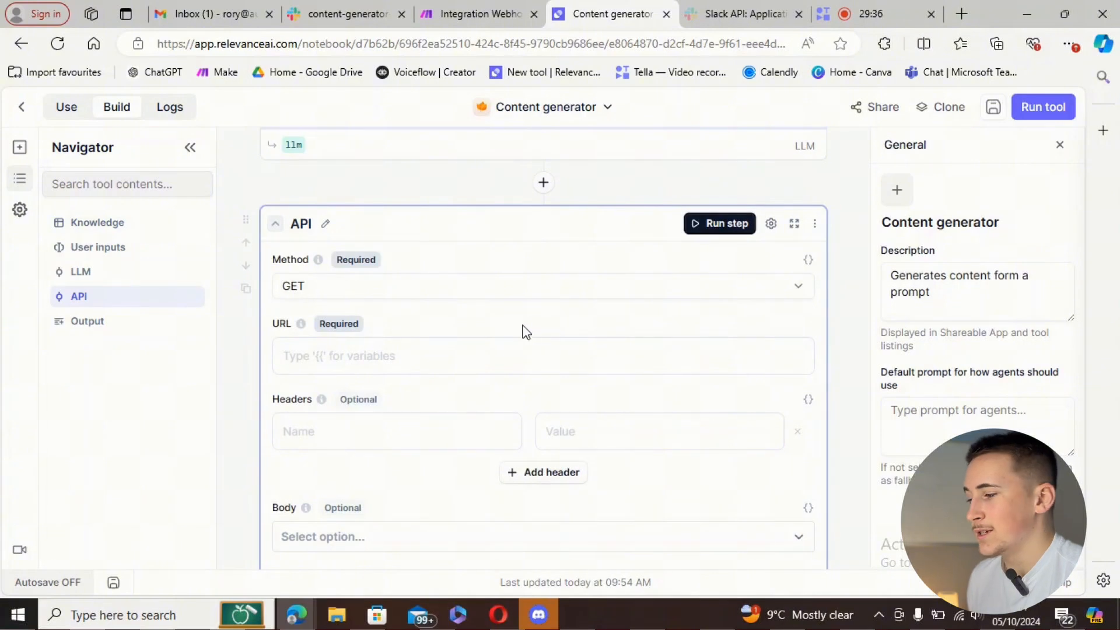
left_click(467, 12)
left_click(100, 121)
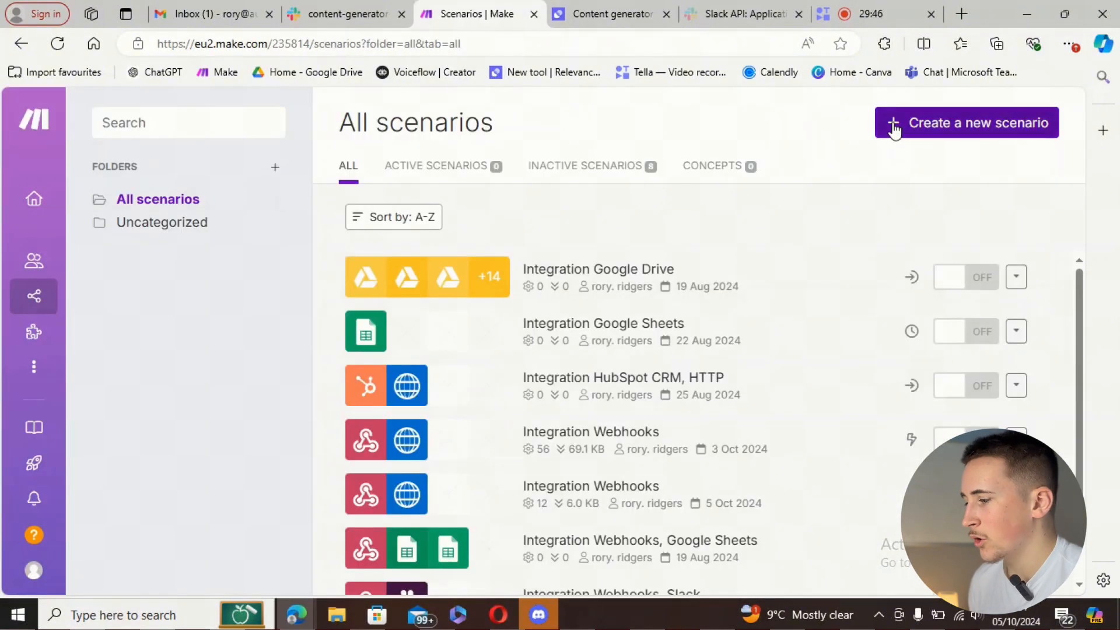
- Create a new Make scenario with a custom webhook named 'Content generator response' and copy its address
left_click(894, 126)
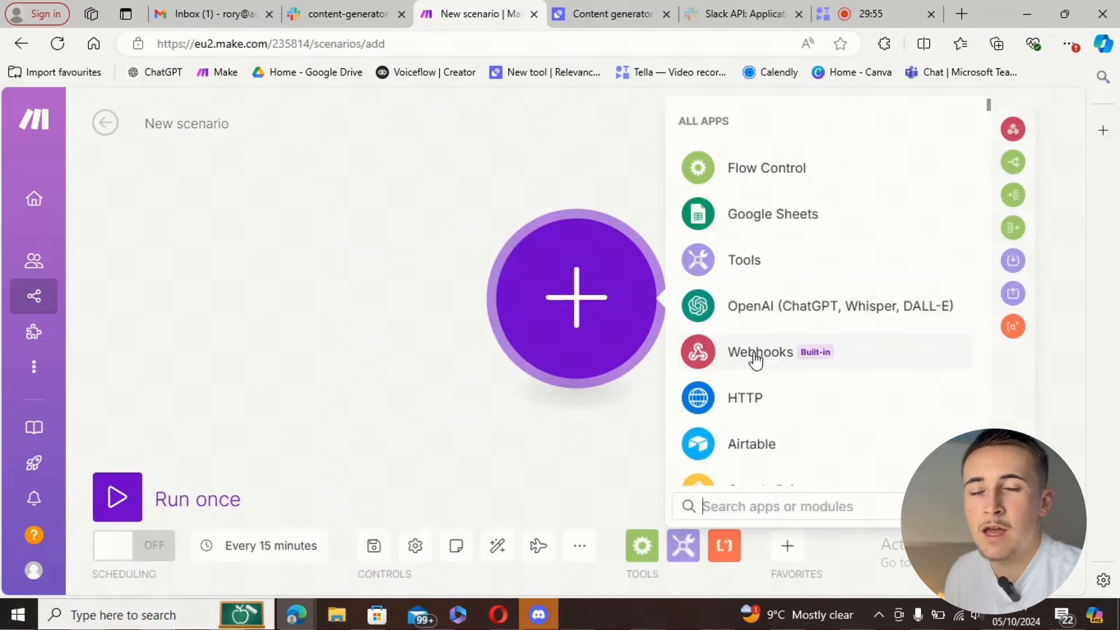
left_click(756, 356)
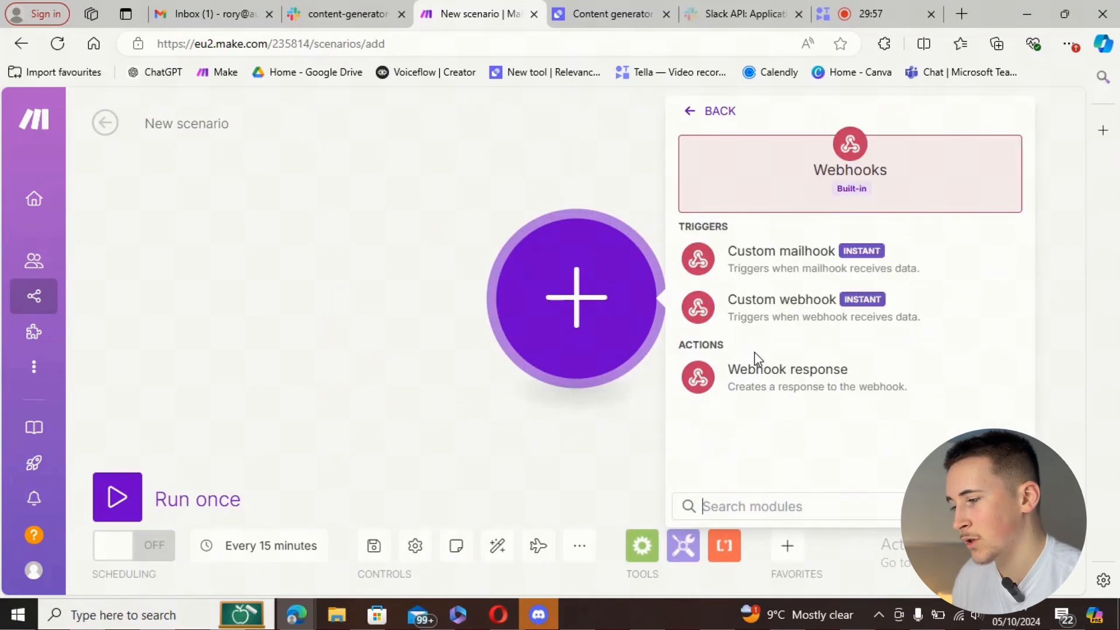
left_click(757, 320)
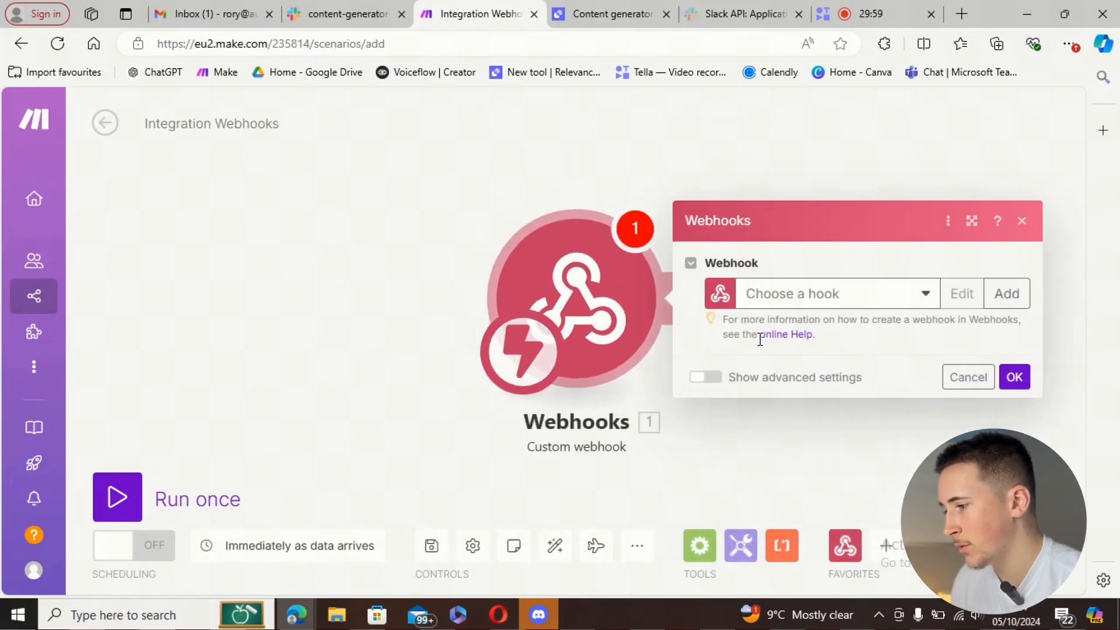
left_click(1007, 294)
triple_click(857, 232)
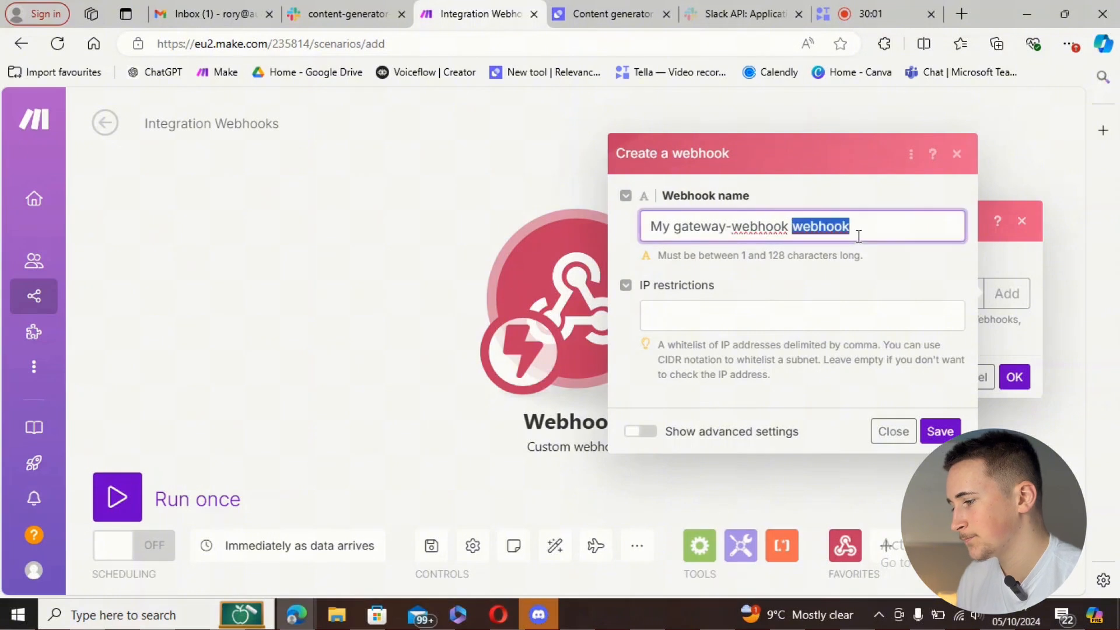
type("Content generator response")
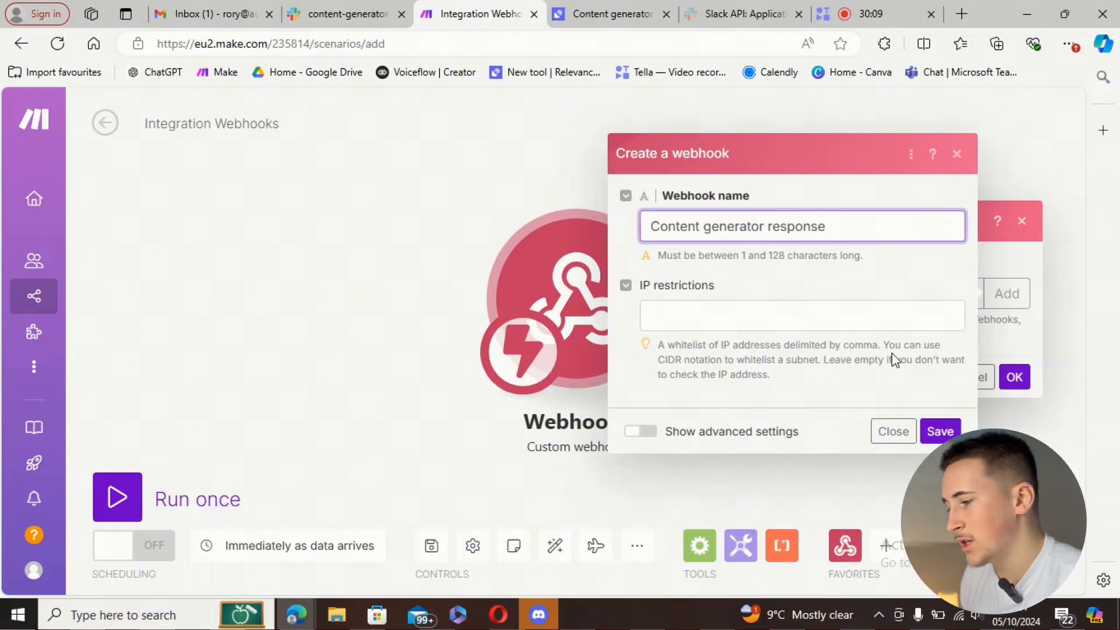
left_click(941, 432)
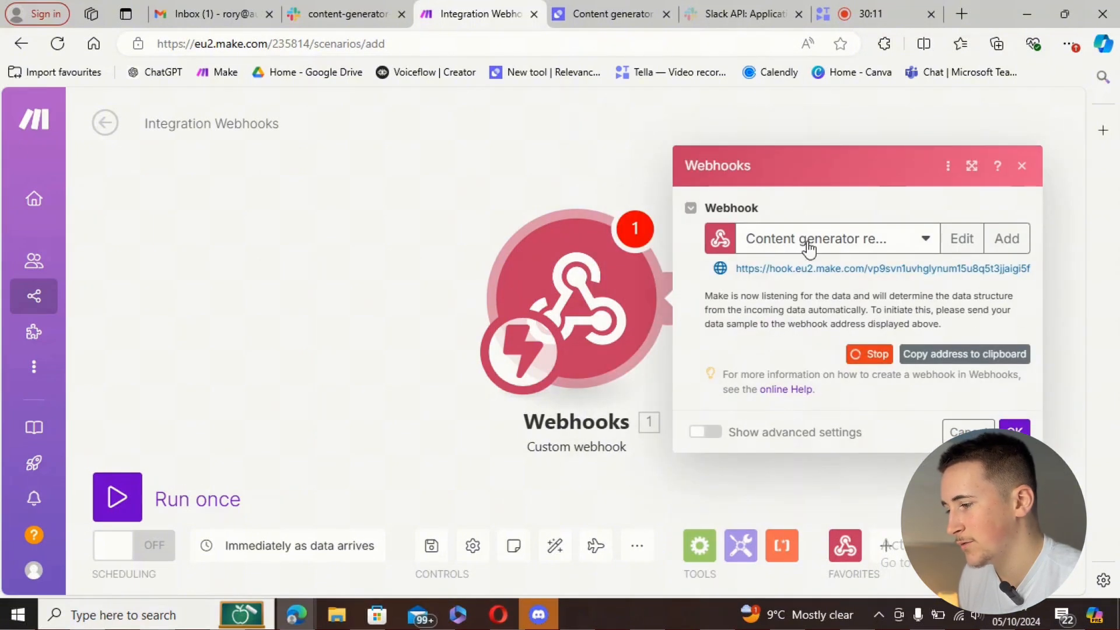
left_click(943, 354)
- Set the Content generator's API step to POST to the copied Make webhook URL
left_click(607, 13)
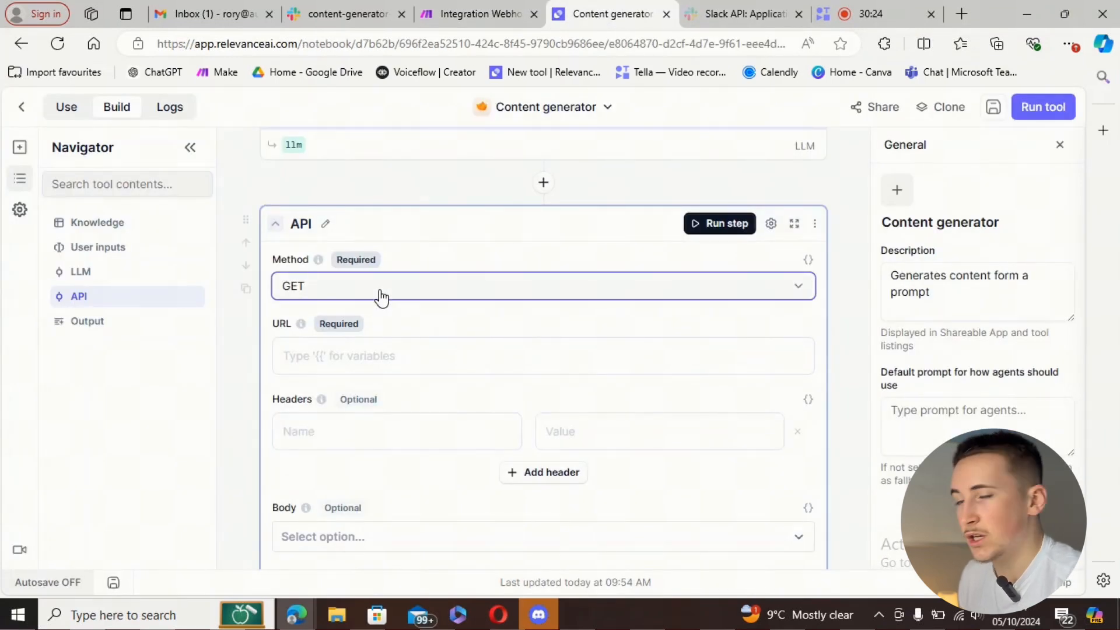
left_click(380, 294)
left_click(333, 369)
left_click(342, 358)
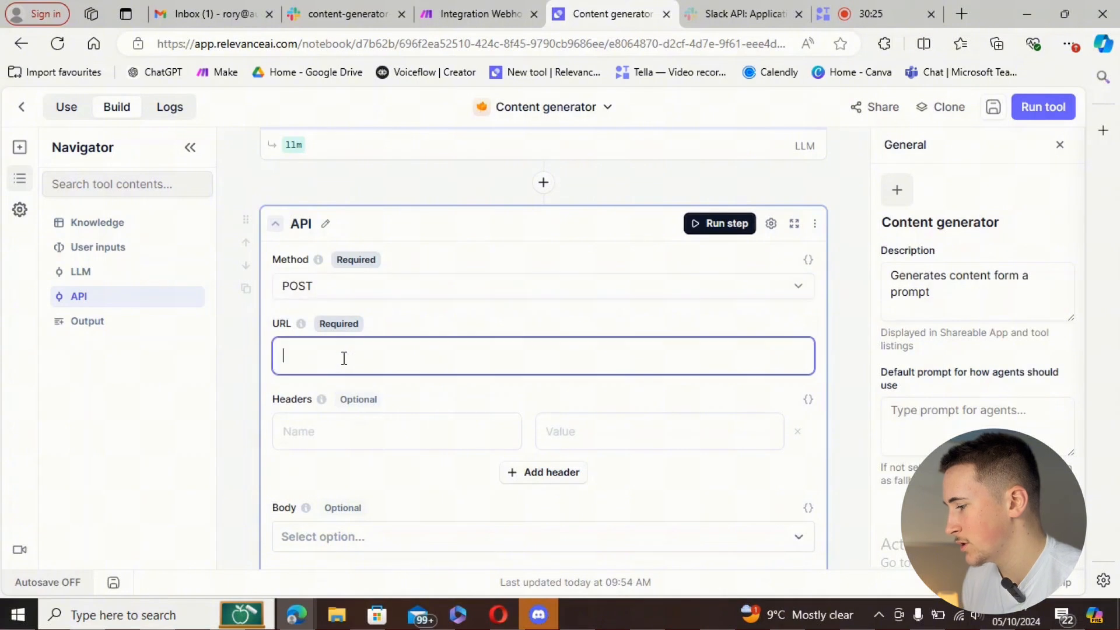
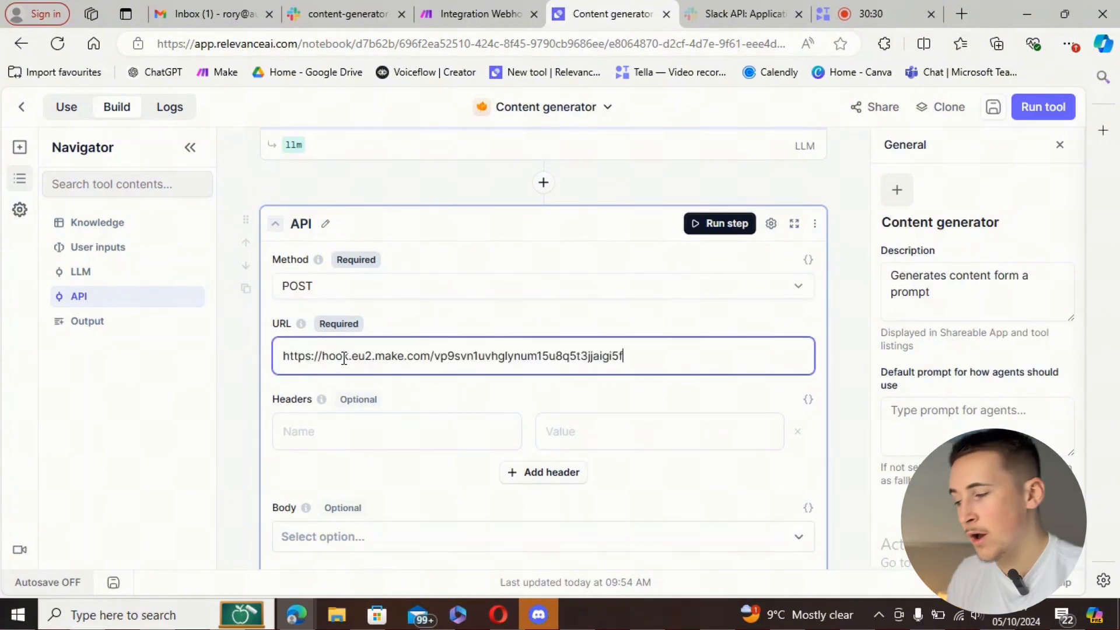
- Make the request body Raw with the LLM answer, renaming the LLM output to content_generated
scroll(353, 357, "down", 3)
left_click(368, 379)
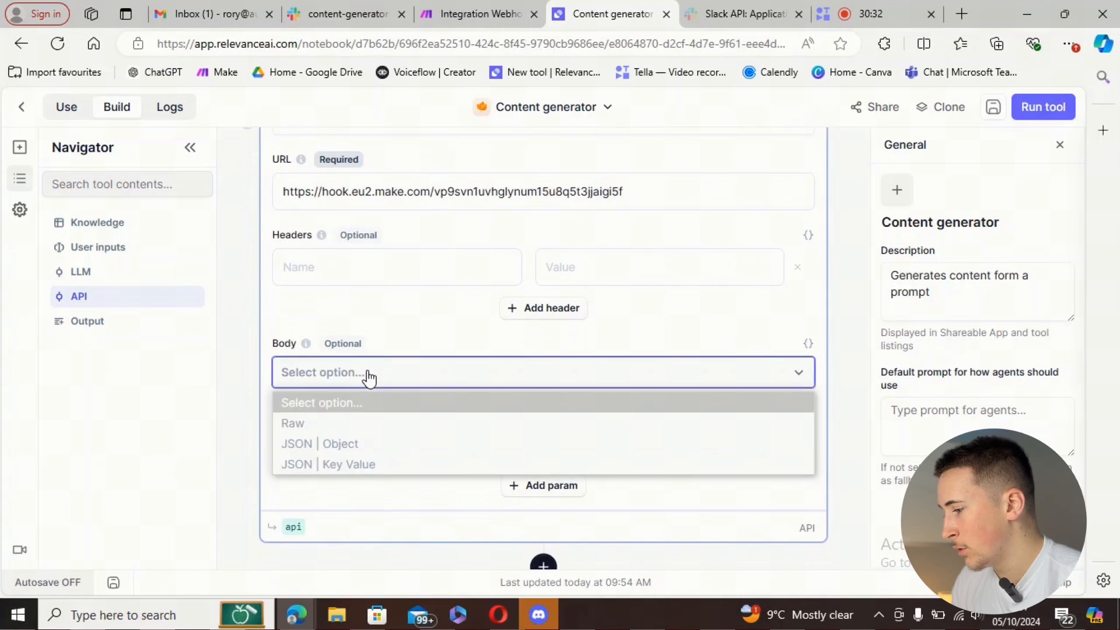
left_click(325, 422)
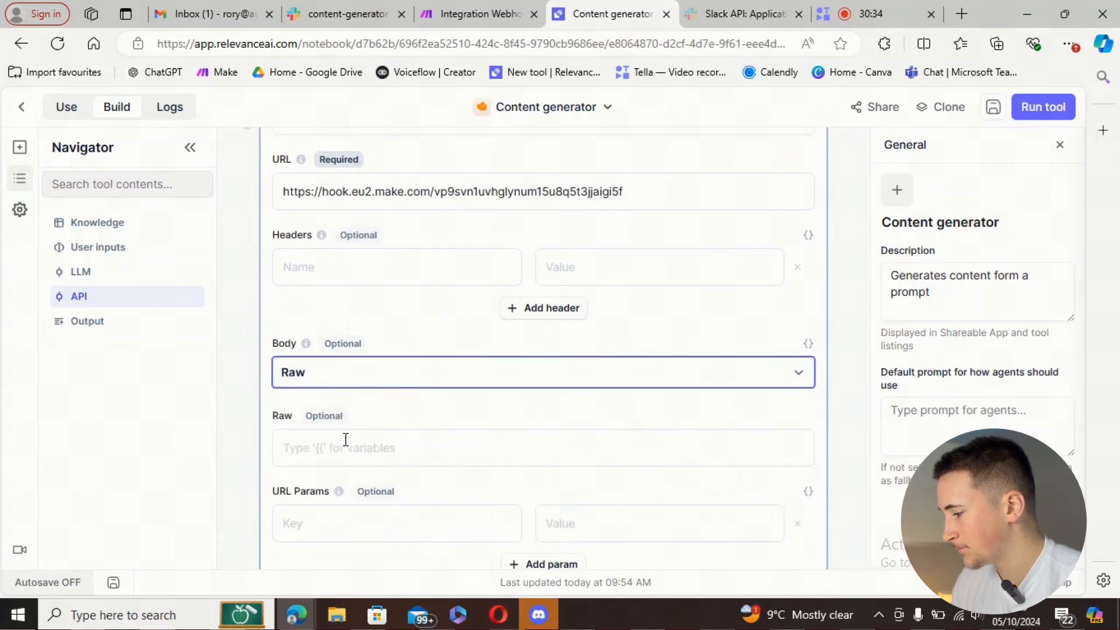
left_click(327, 447)
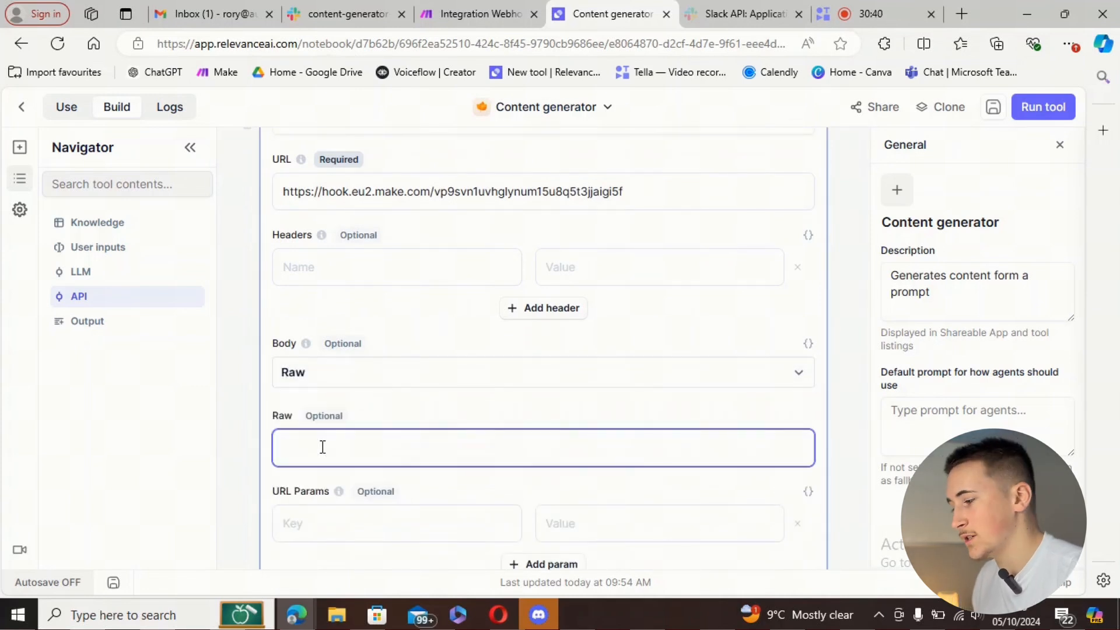
type("{{")
left_click(344, 403)
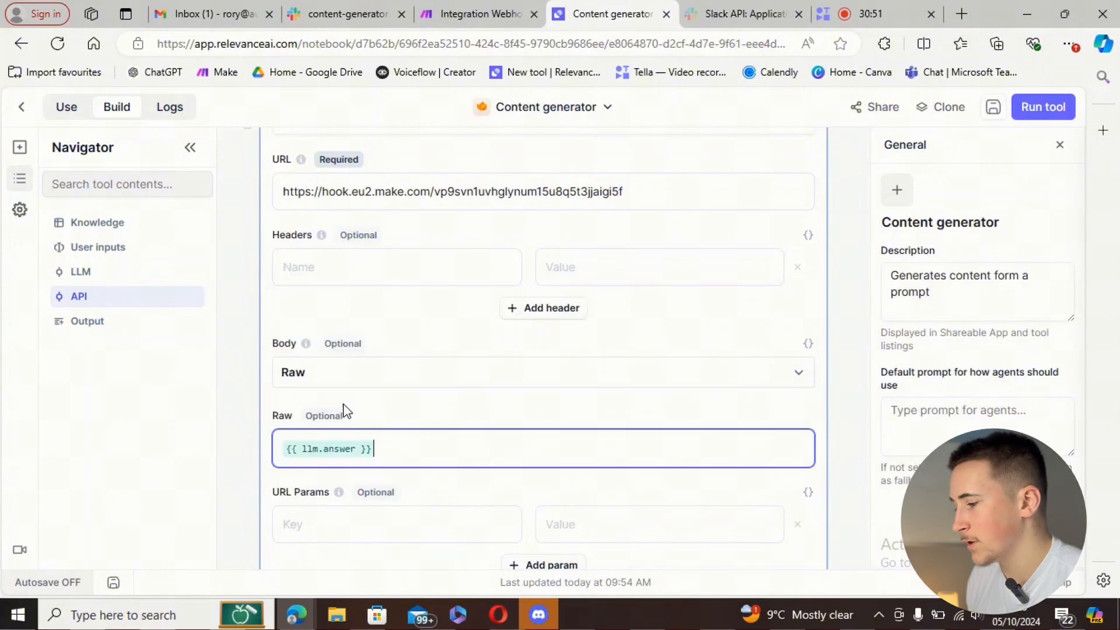
scroll(400, 417, "up", 5)
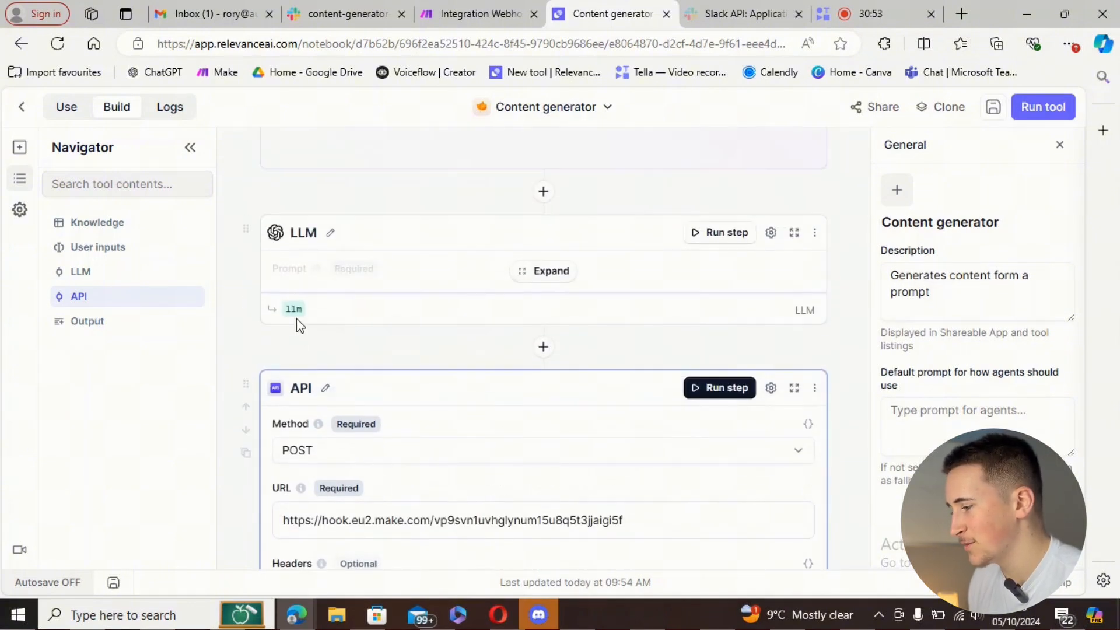
left_click(294, 310)
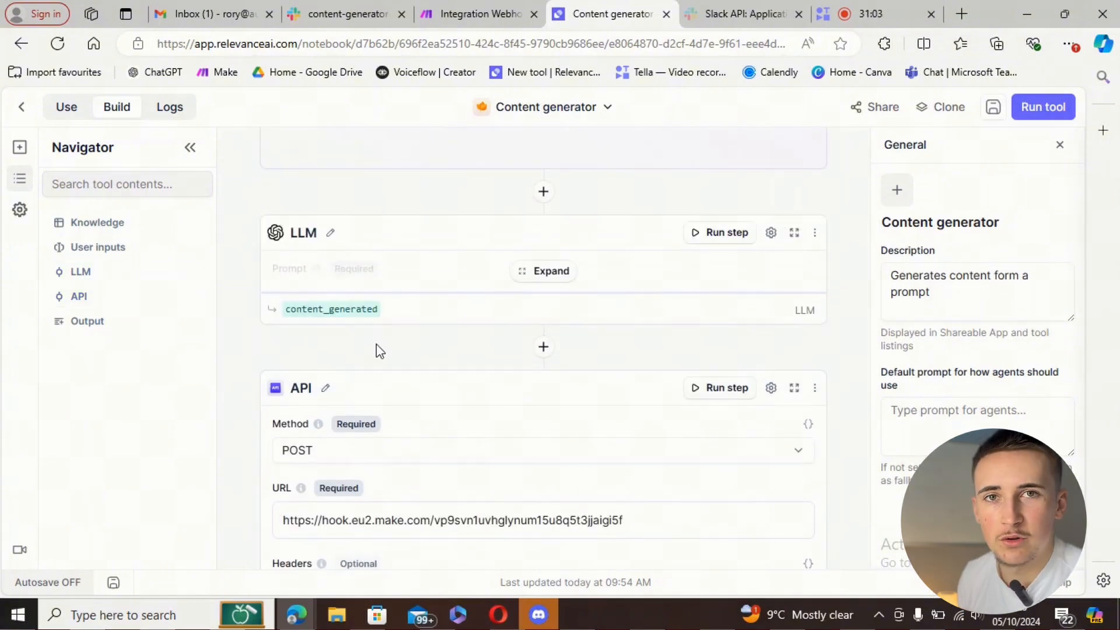
scroll(380, 350, "down", 7)
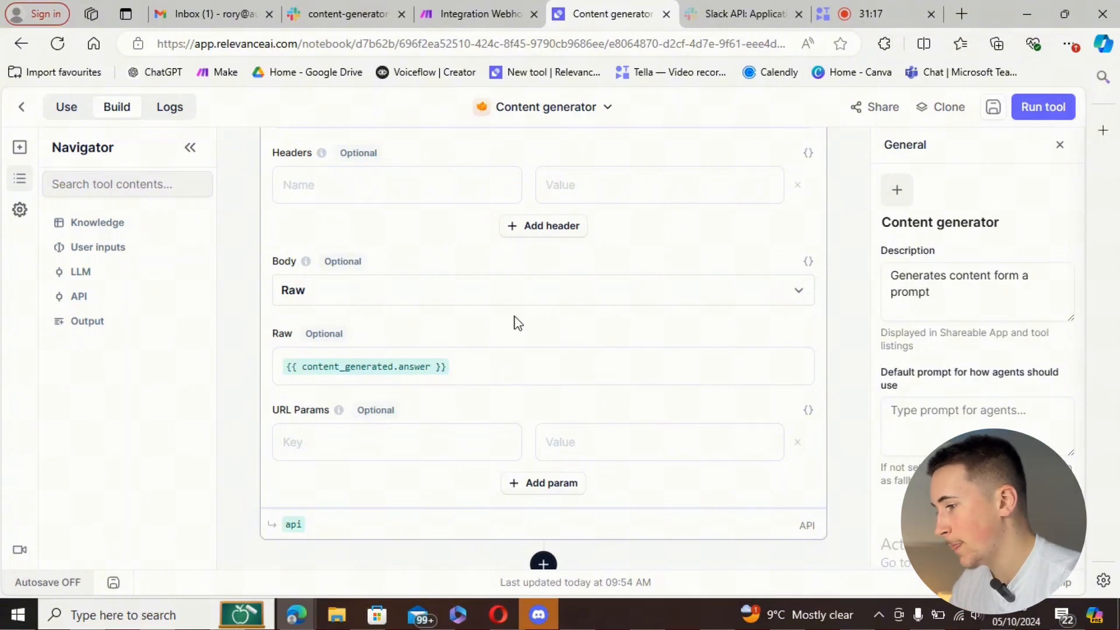
scroll(512, 339, "up", 3)
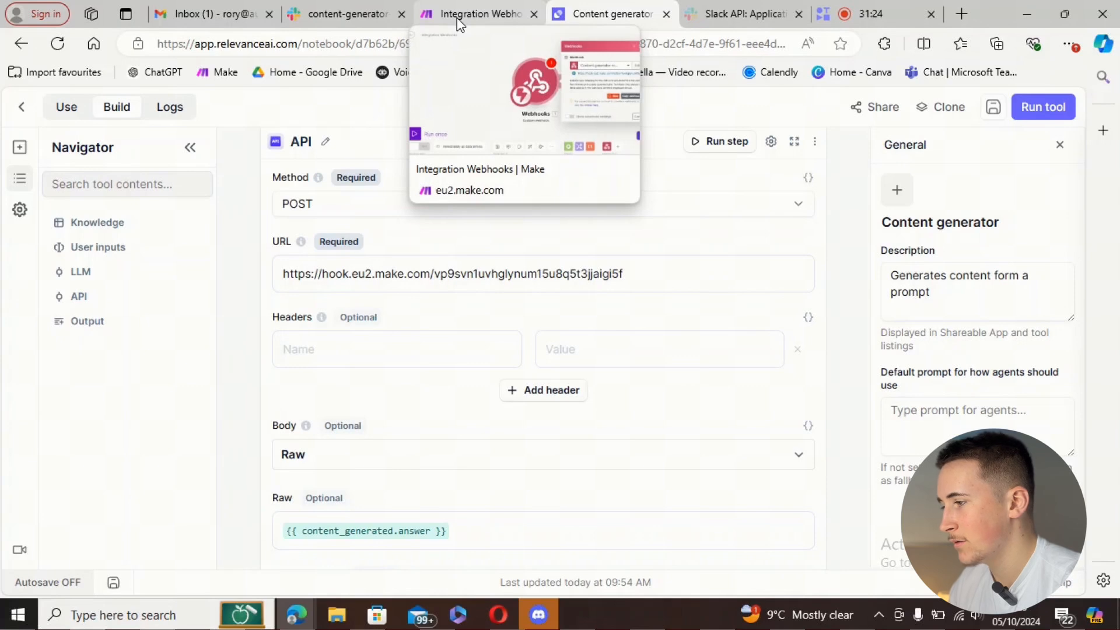
- Test-run the Content generator with the input 'copy on ai' and confirm the API step returns Accepted
left_click(459, 16)
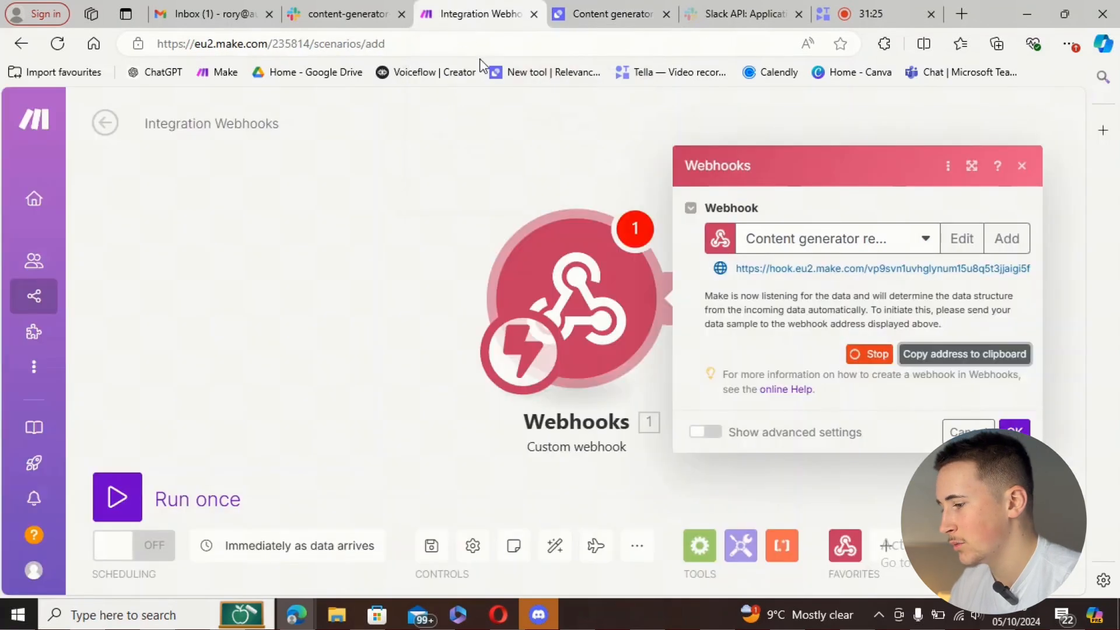
left_click(610, 14)
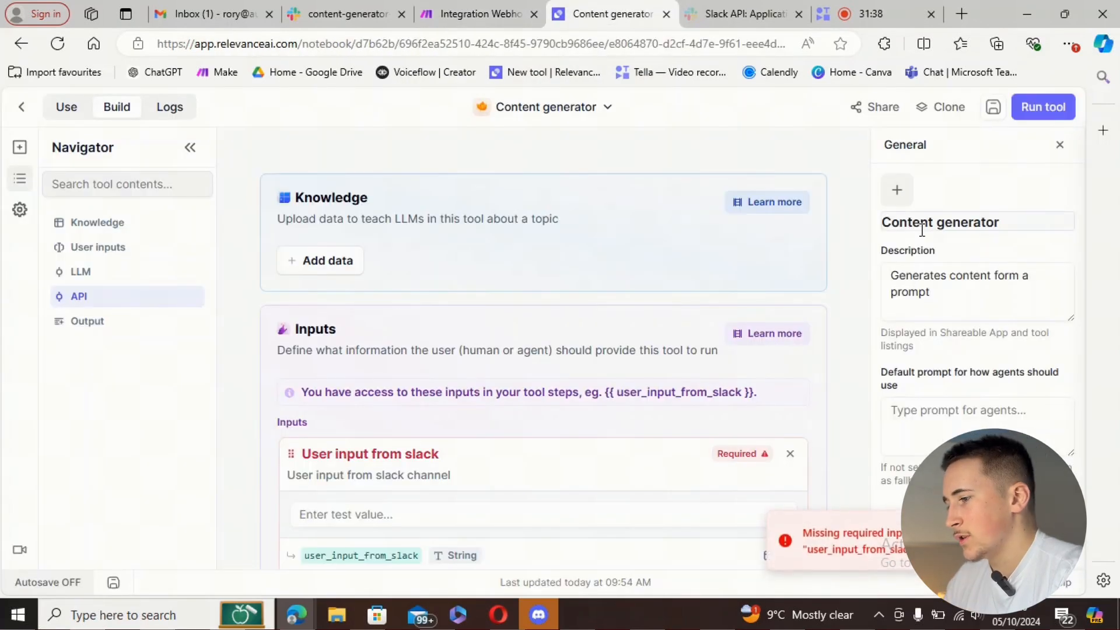
scroll(420, 360, "down", 3)
left_click(391, 349)
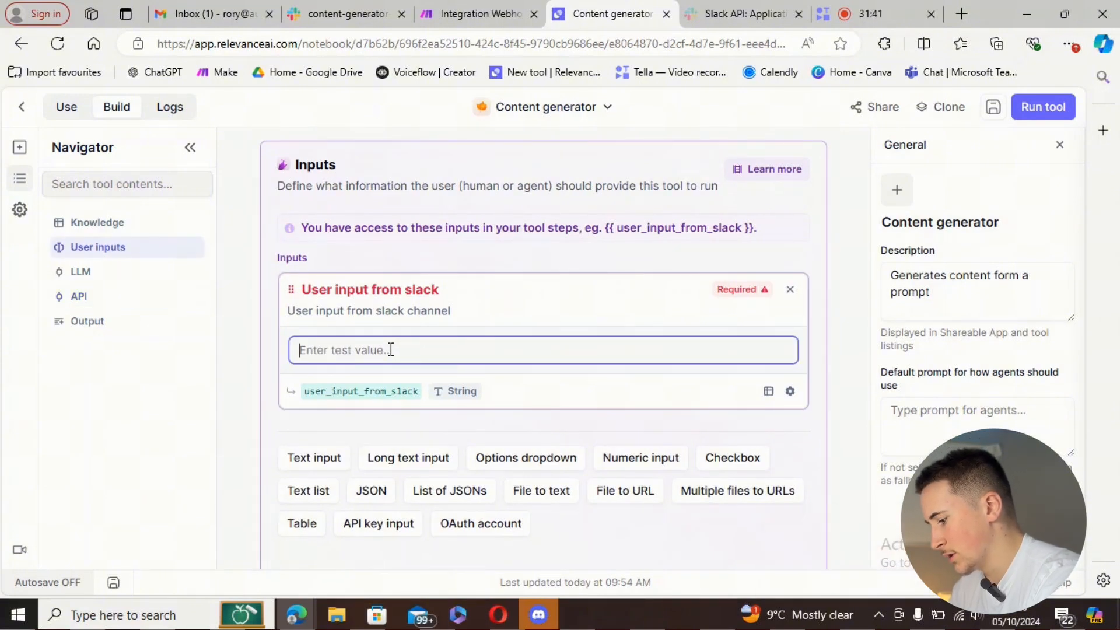
type("copy on ai")
left_click(1027, 108)
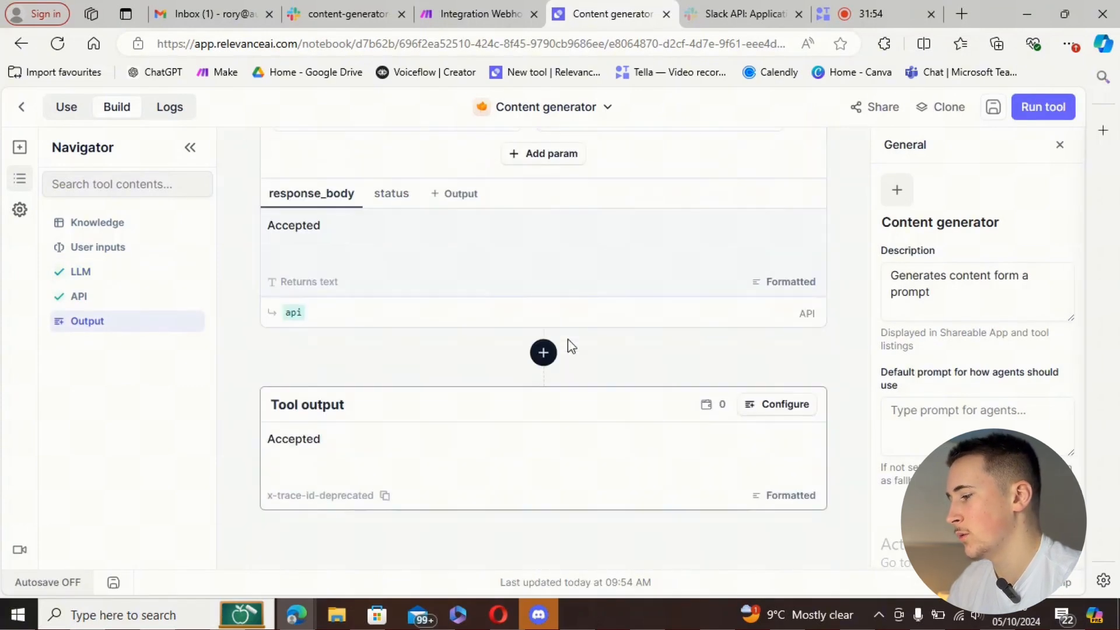
scroll(569, 340, "up", 8)
scroll(577, 328, "up", 3)
scroll(571, 315, "down", 10)
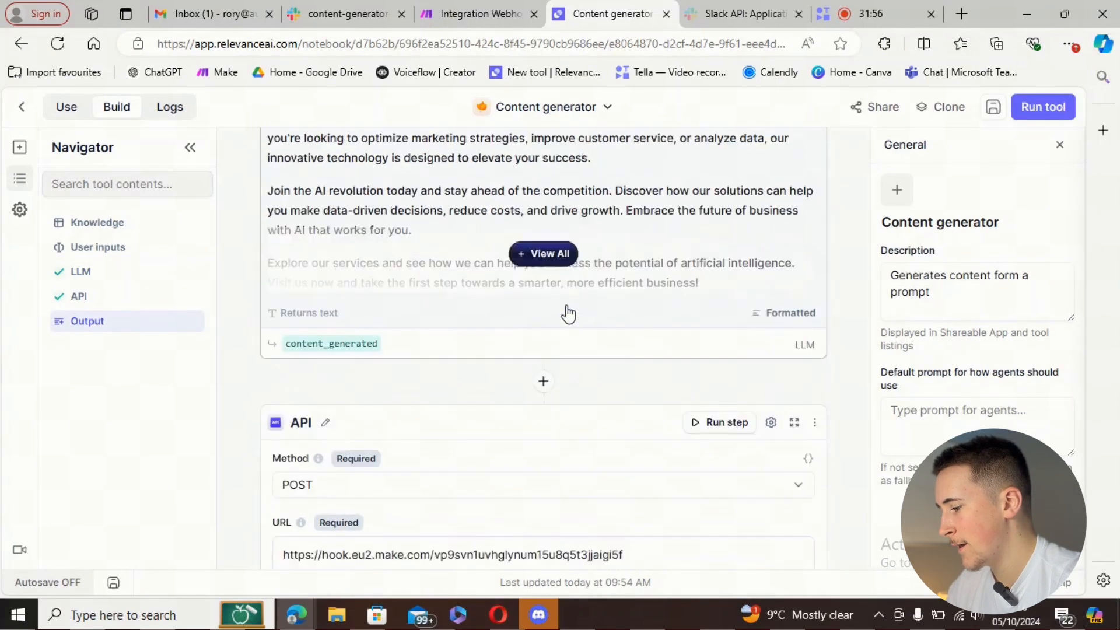
scroll(595, 322, "up", 3)
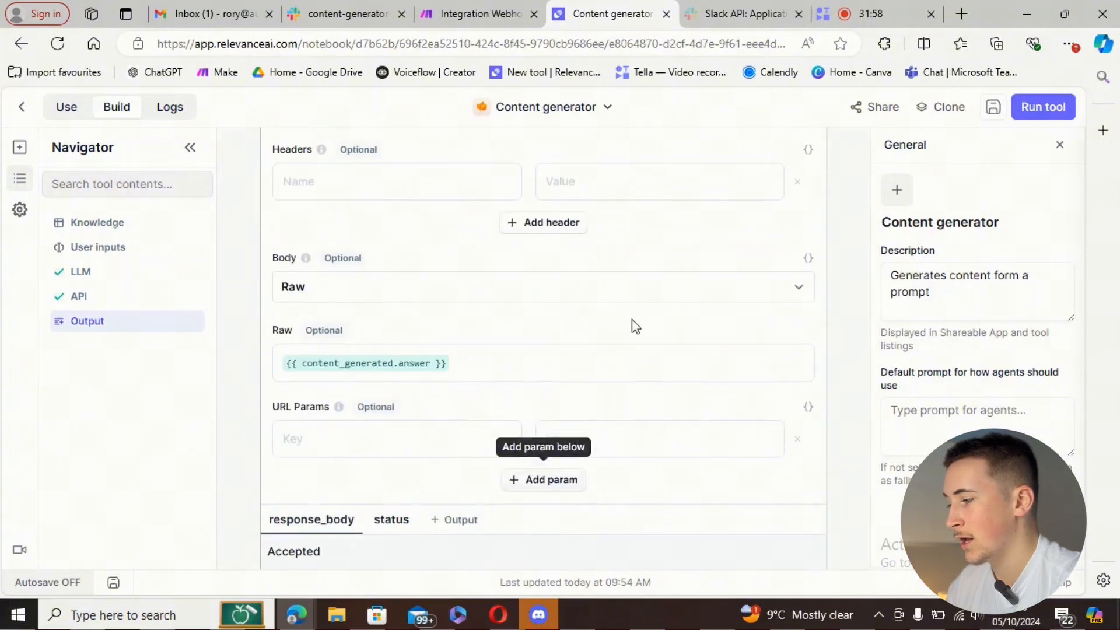
scroll(635, 325, "up", 3)
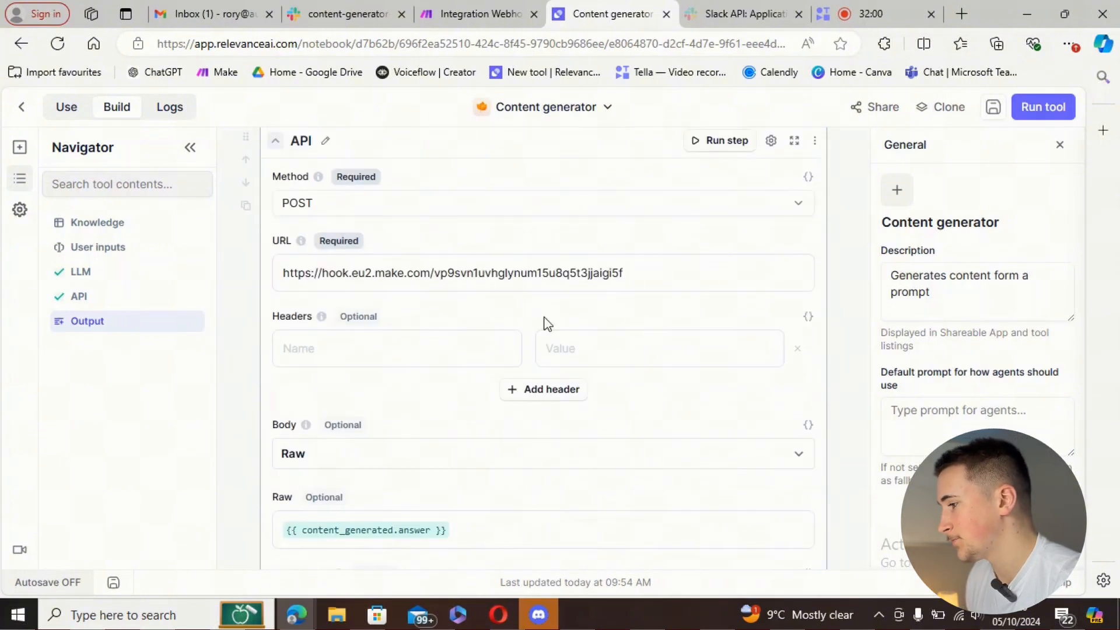
scroll(525, 244, "down", 5)
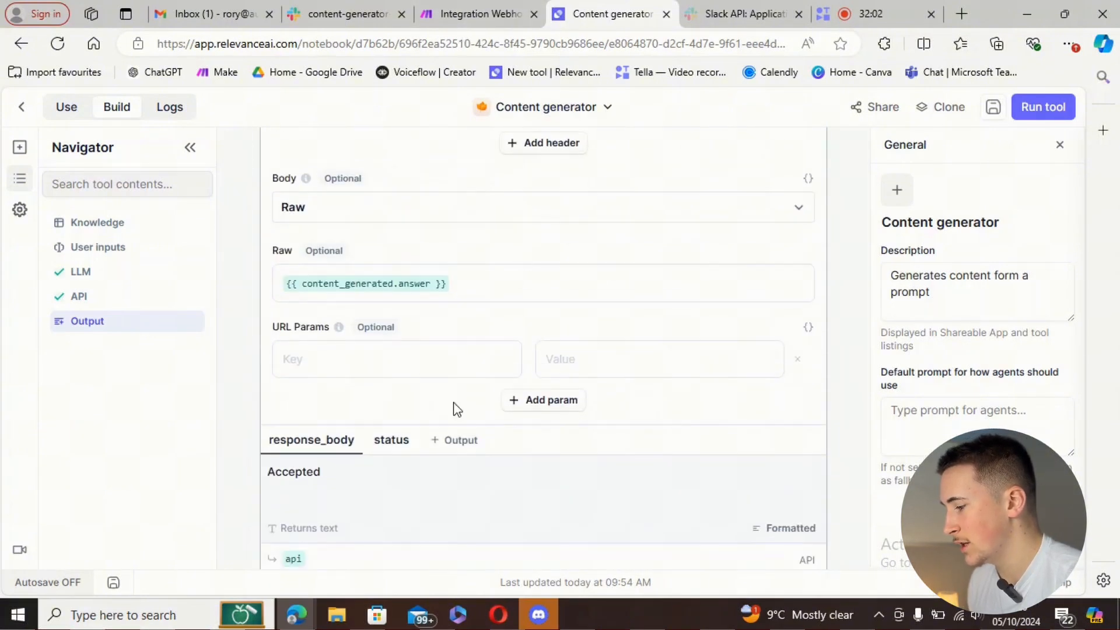
- Add a Slack 'Create a Message' module after the Content generator response webhook
left_click(494, 7)
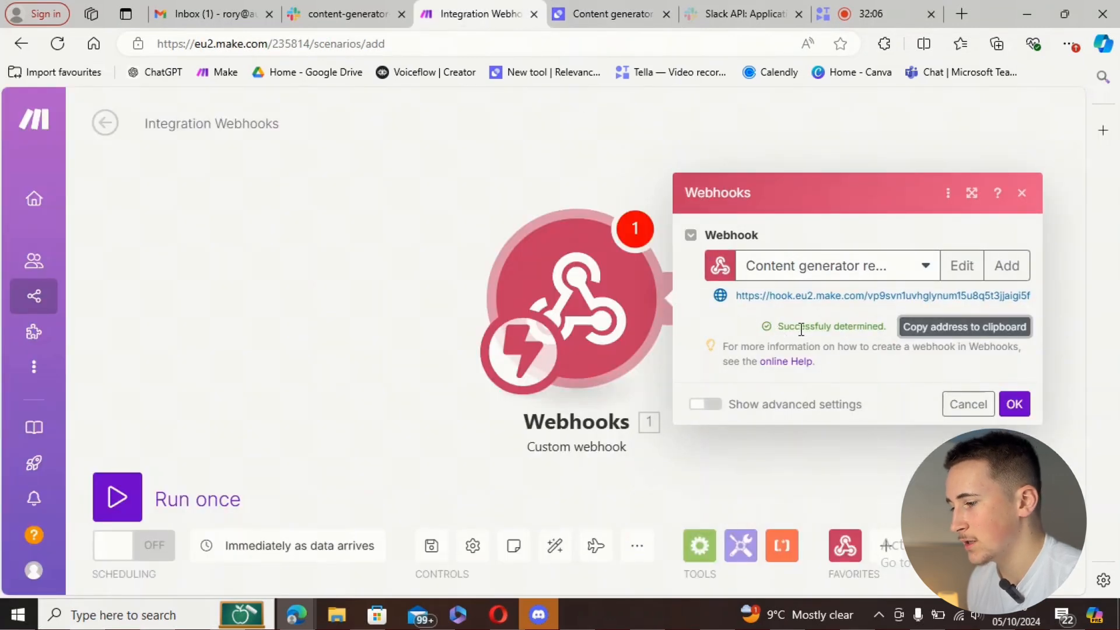
left_click(1020, 412)
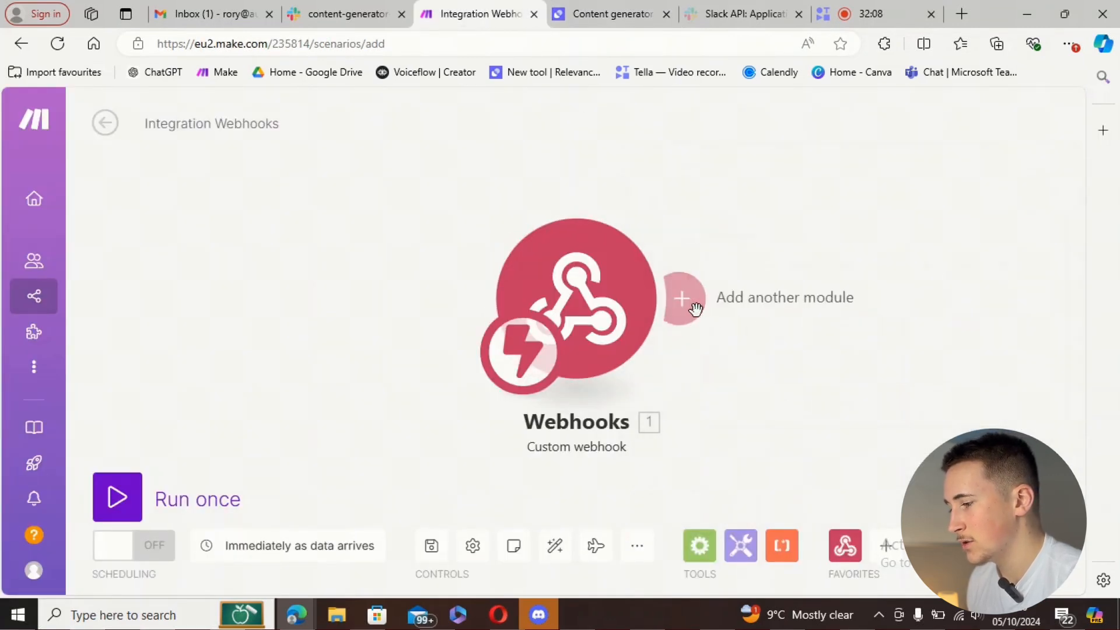
left_click(690, 301)
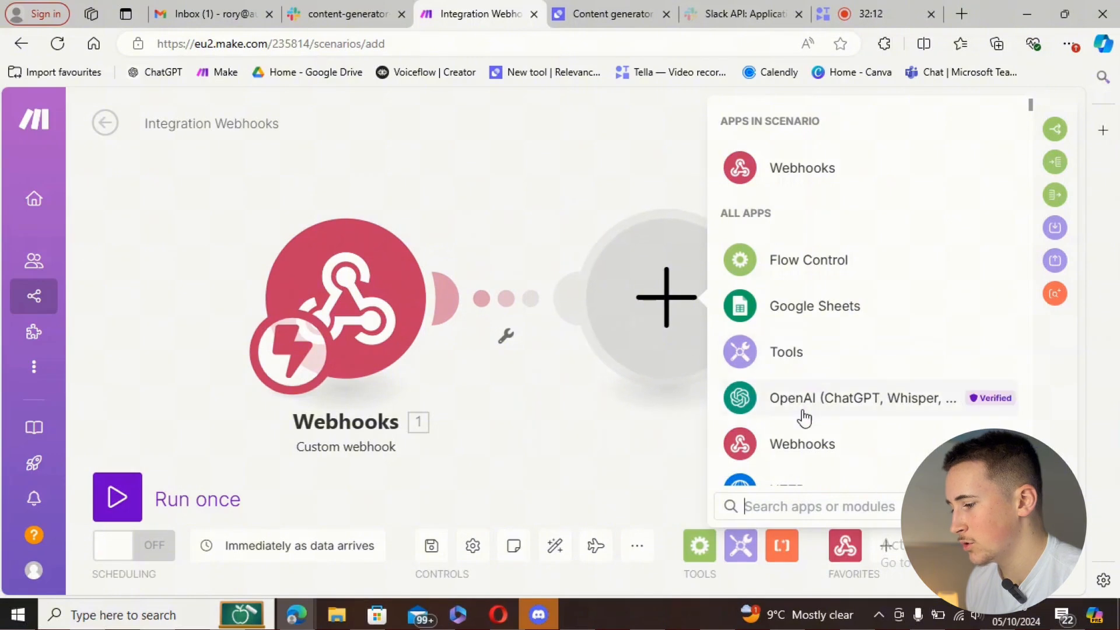
type("slack")
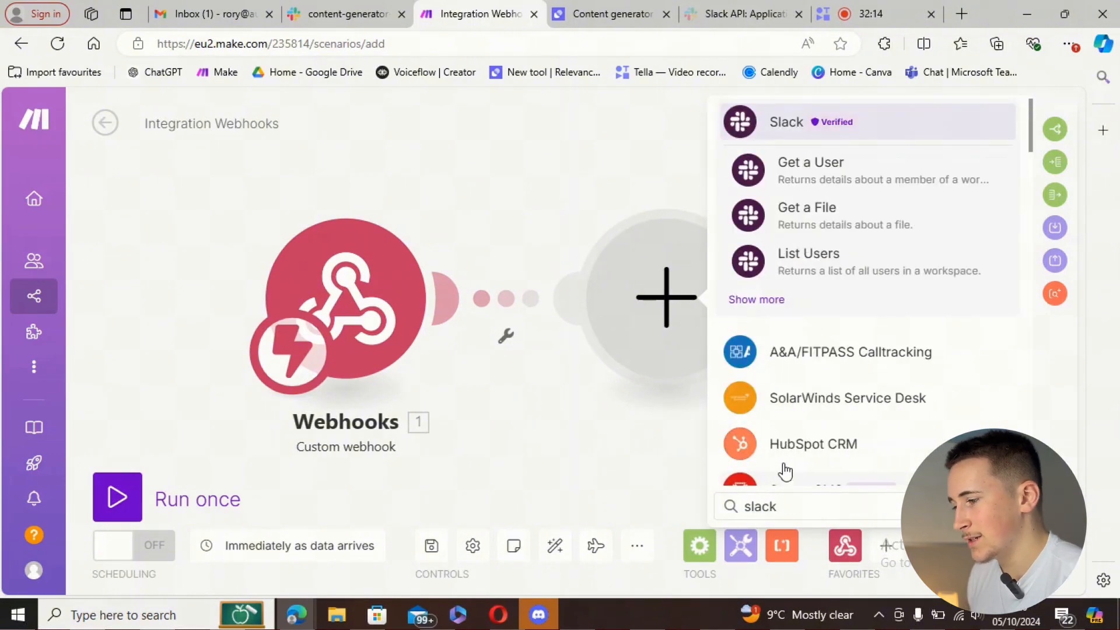
left_click(756, 300)
scroll(838, 361, "down", 3)
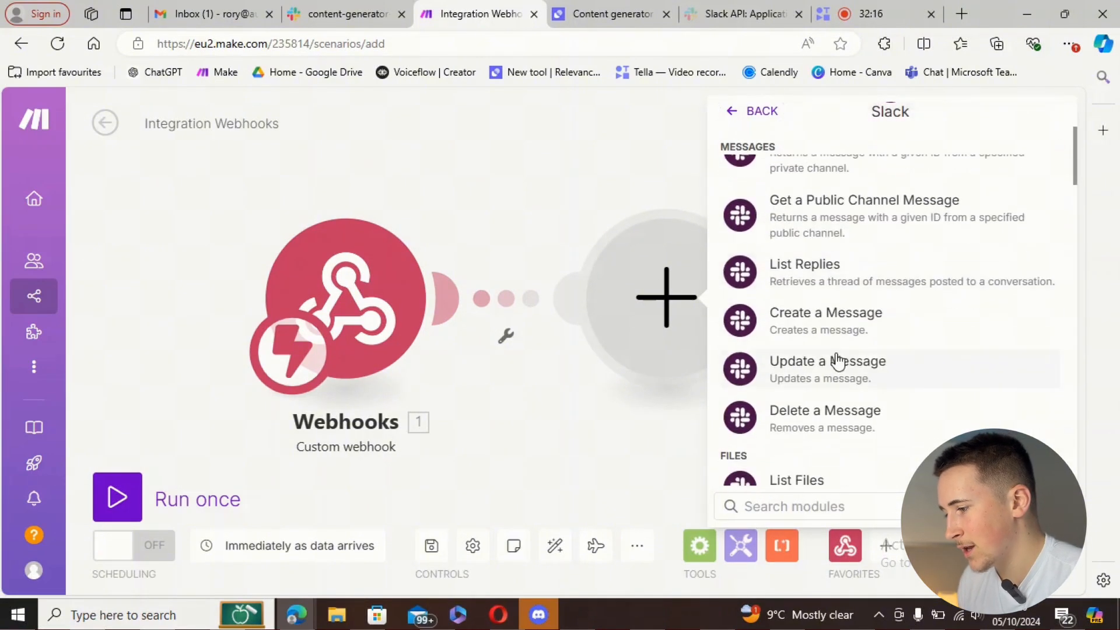
left_click(808, 333)
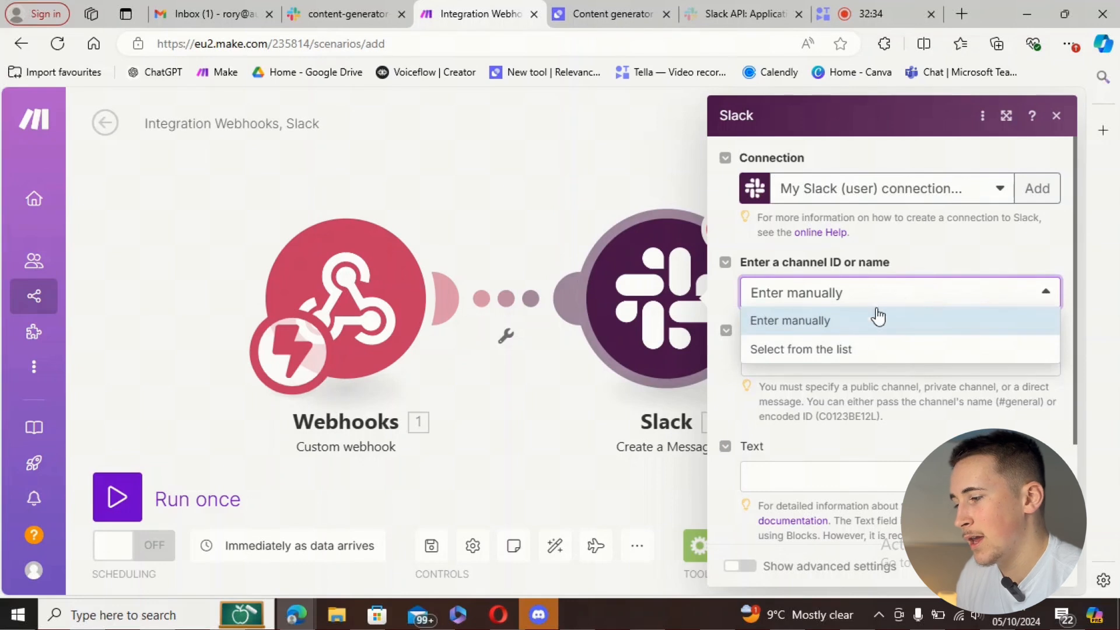
- Post to public channel content-generator-agent, with the webhook's value mapped into the message text
left_click(834, 354)
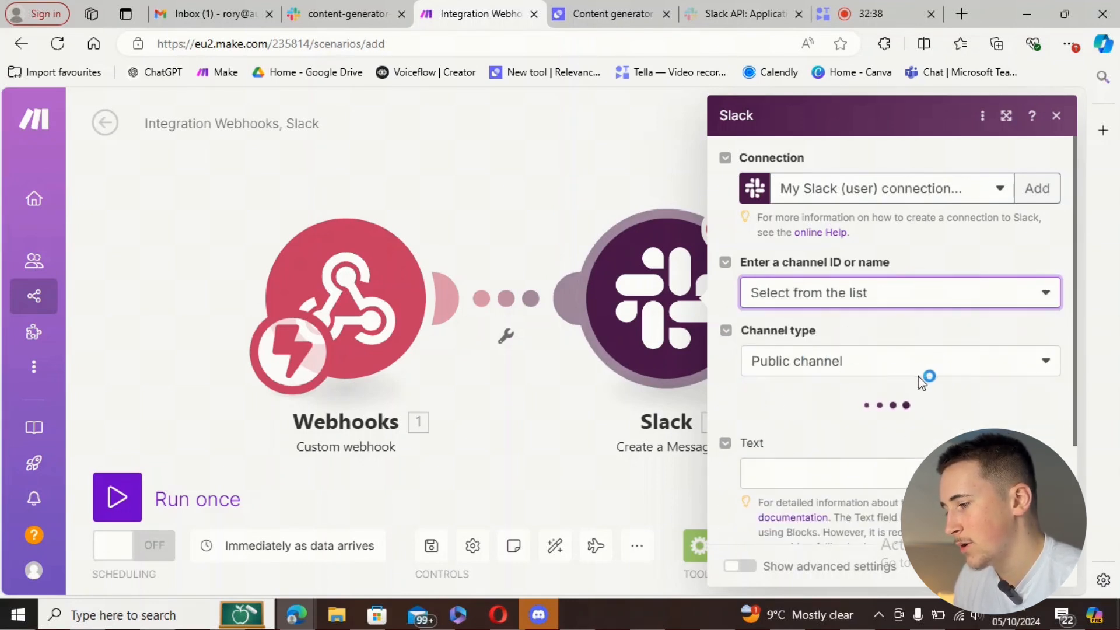
left_click(828, 432)
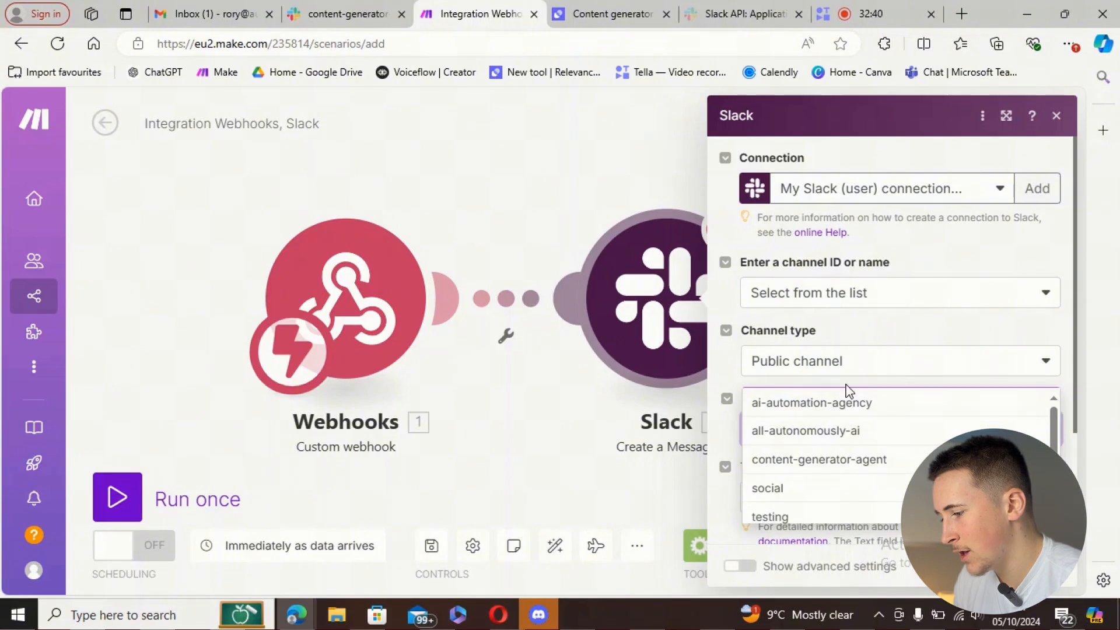
left_click(832, 461)
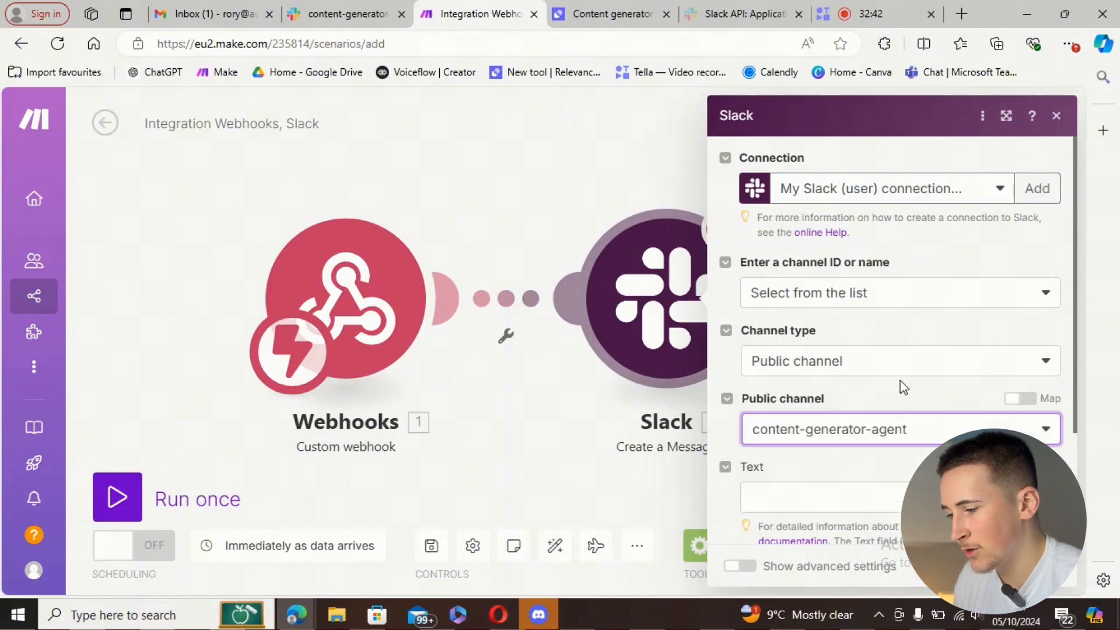
scroll(903, 384, "down", 3)
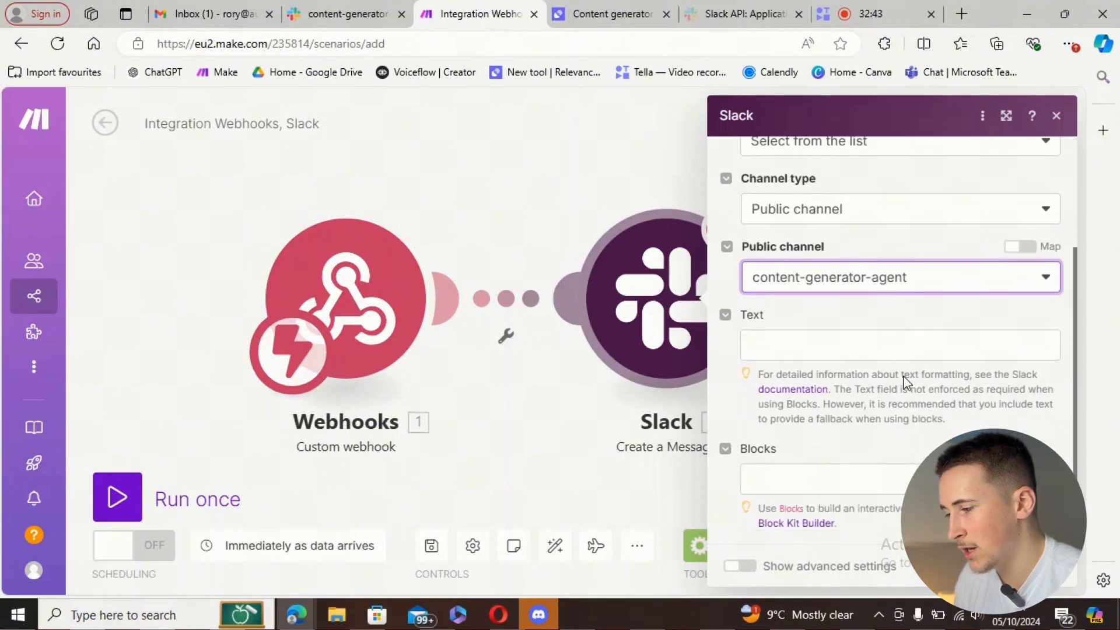
left_click(809, 342)
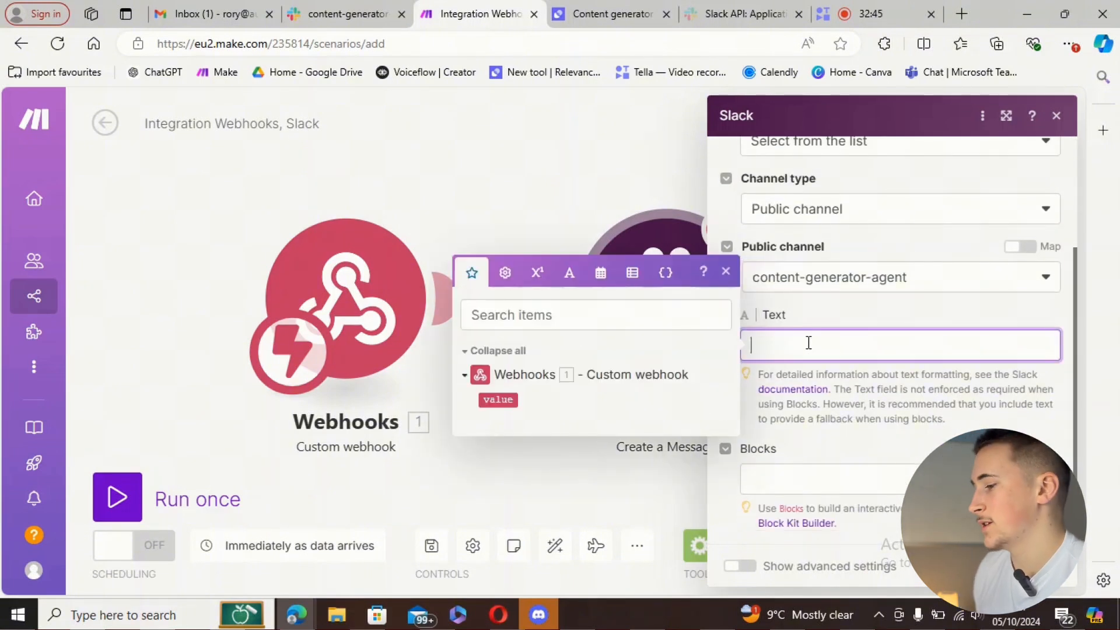
left_click(500, 398)
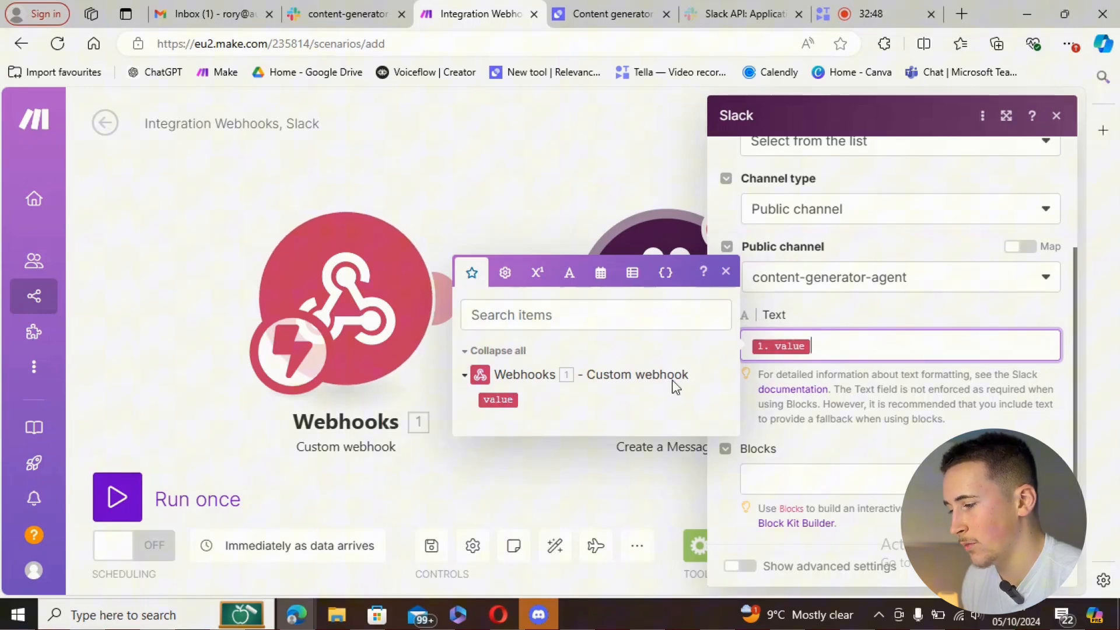
left_click(726, 271)
left_click(1041, 566)
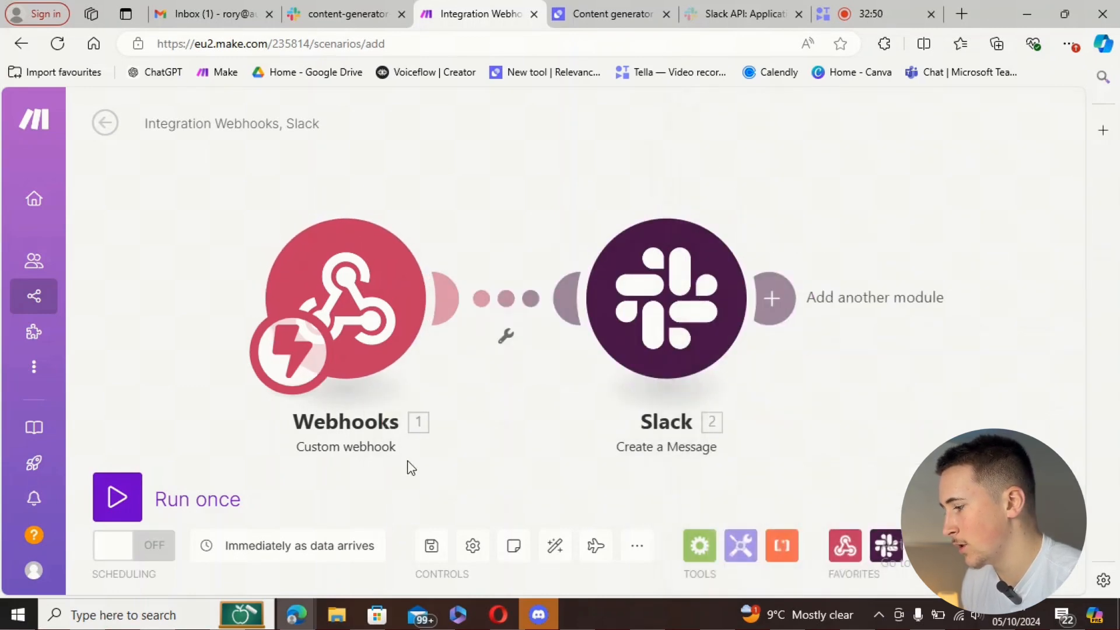
left_click(610, 17)
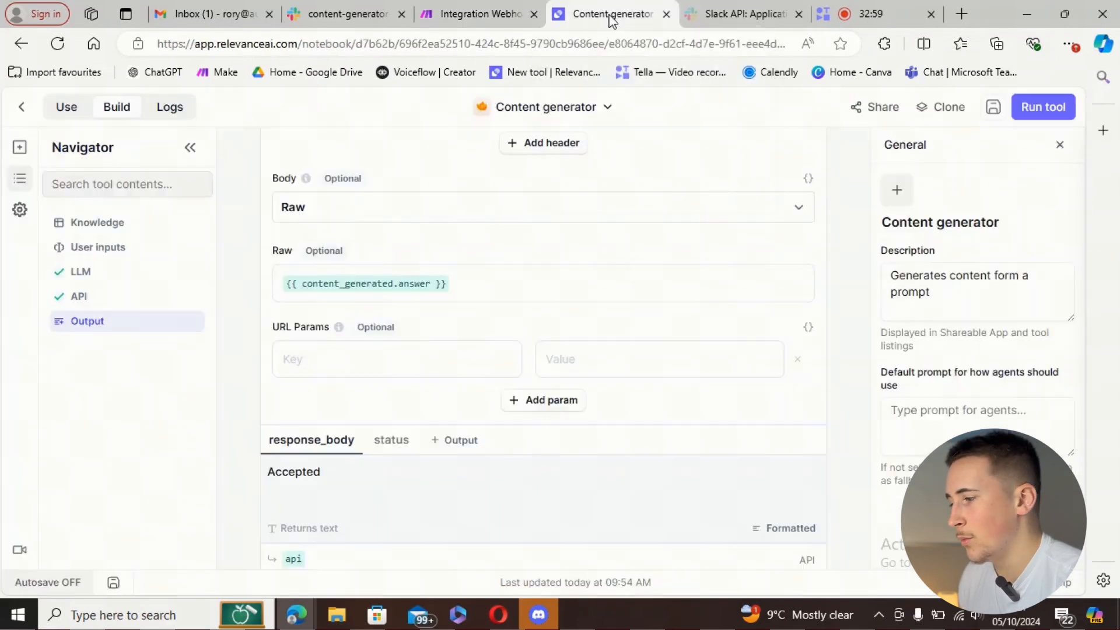
- Rerun the Content generator tool on 'copy on ai' to send its output to the Make webhook
scroll(717, 233, "up", 15)
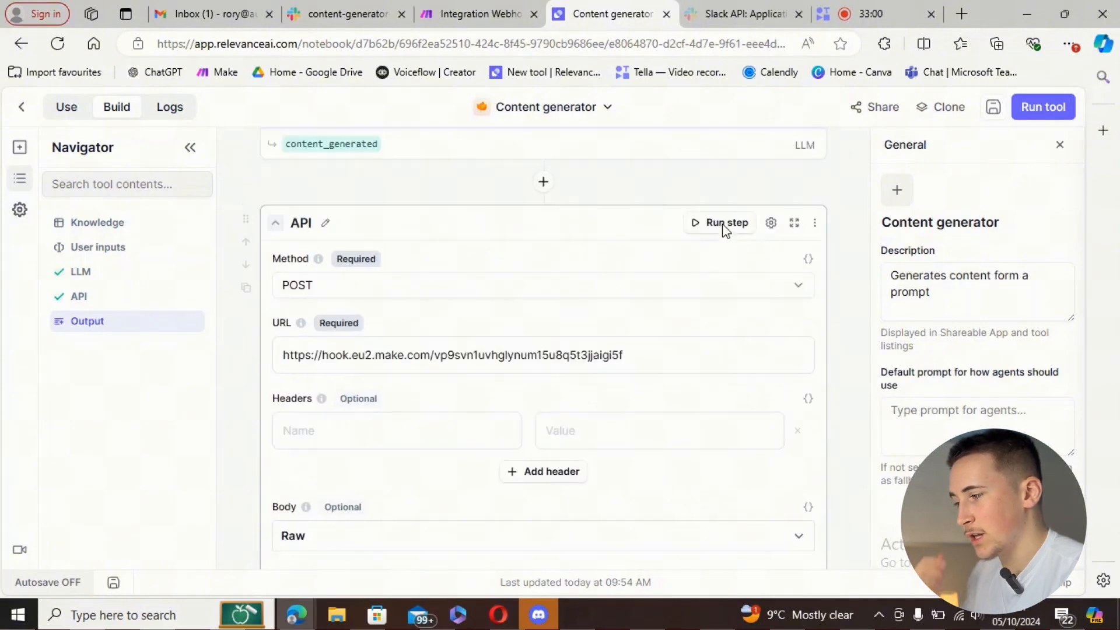
scroll(719, 246, "up", 3)
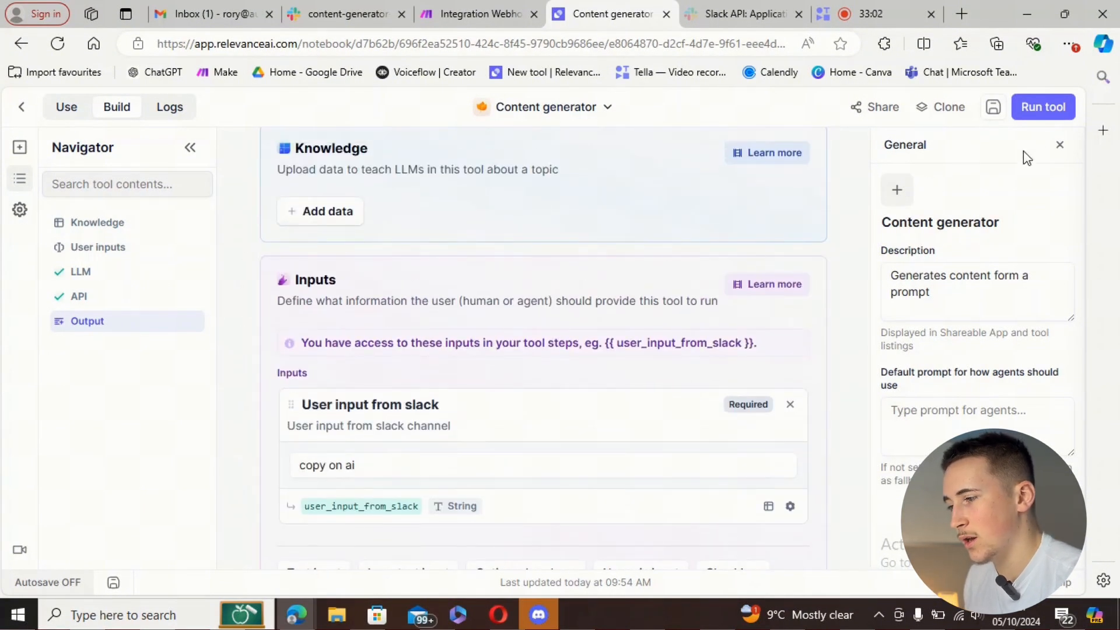
left_click(1044, 107)
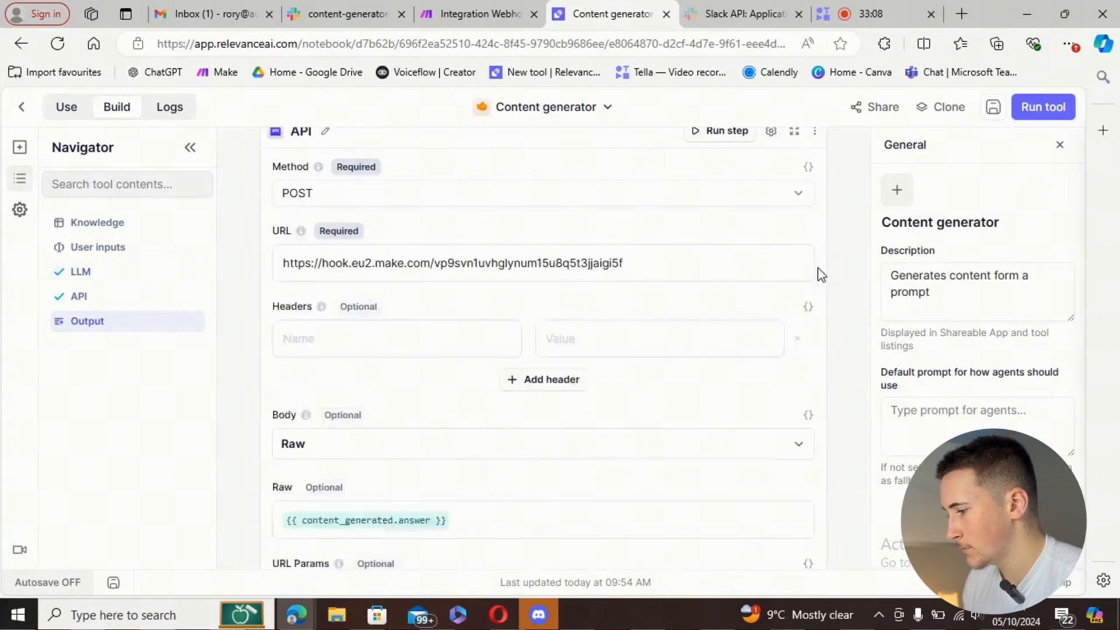
scroll(745, 280, "up", 6)
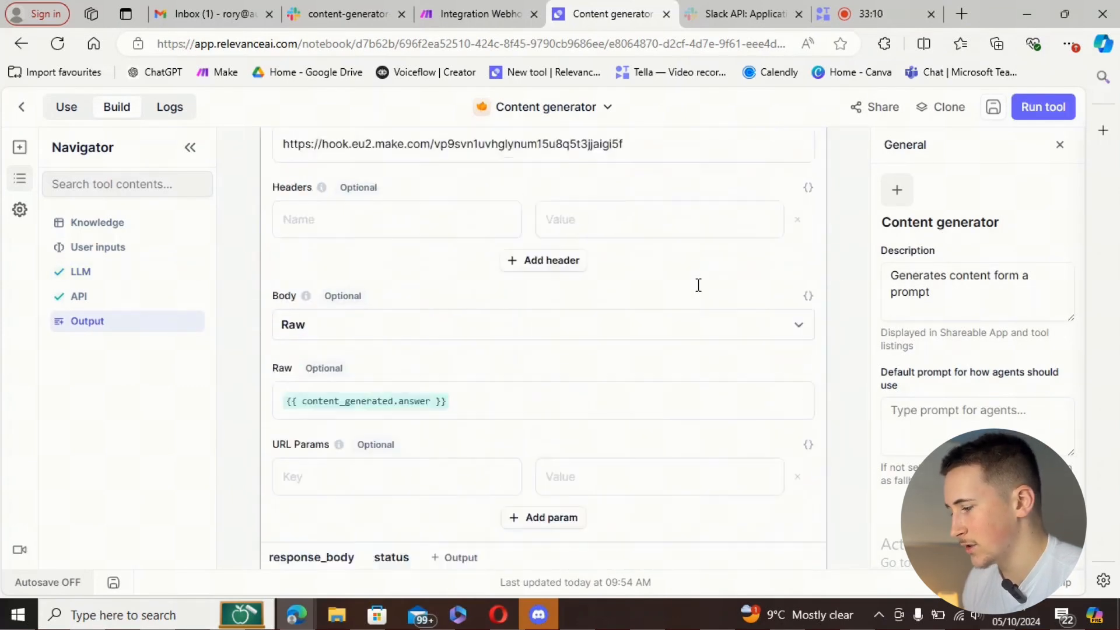
scroll(699, 285, "down", 5)
left_click(473, 15)
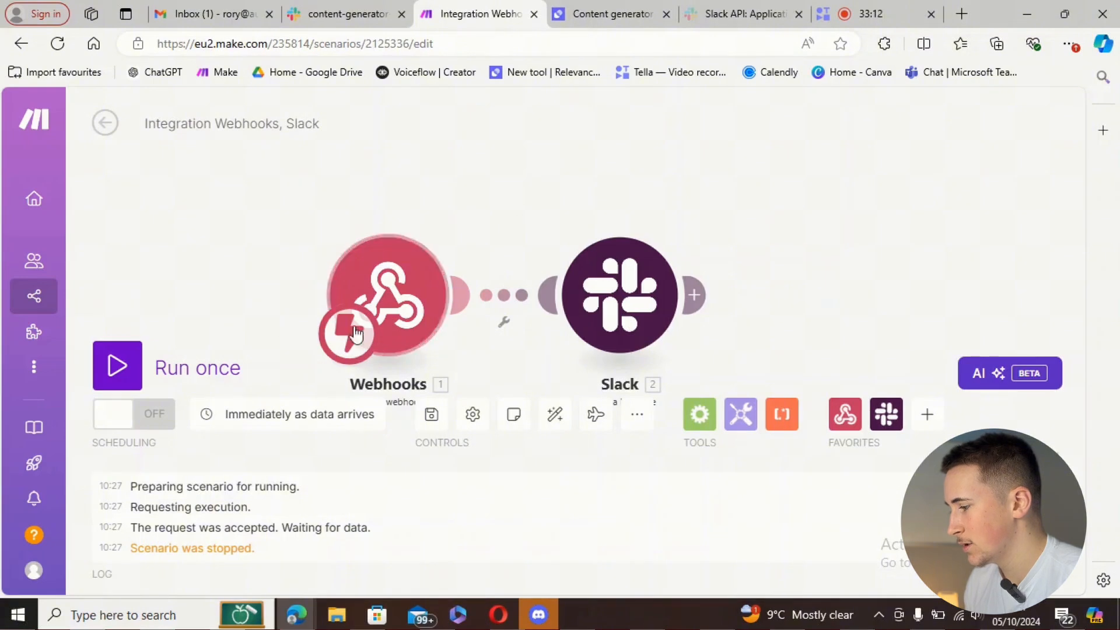
- Run the Make scenario once using the existing queued data and check what the Slack step sent
left_click_drag(152, 281, 197, 263)
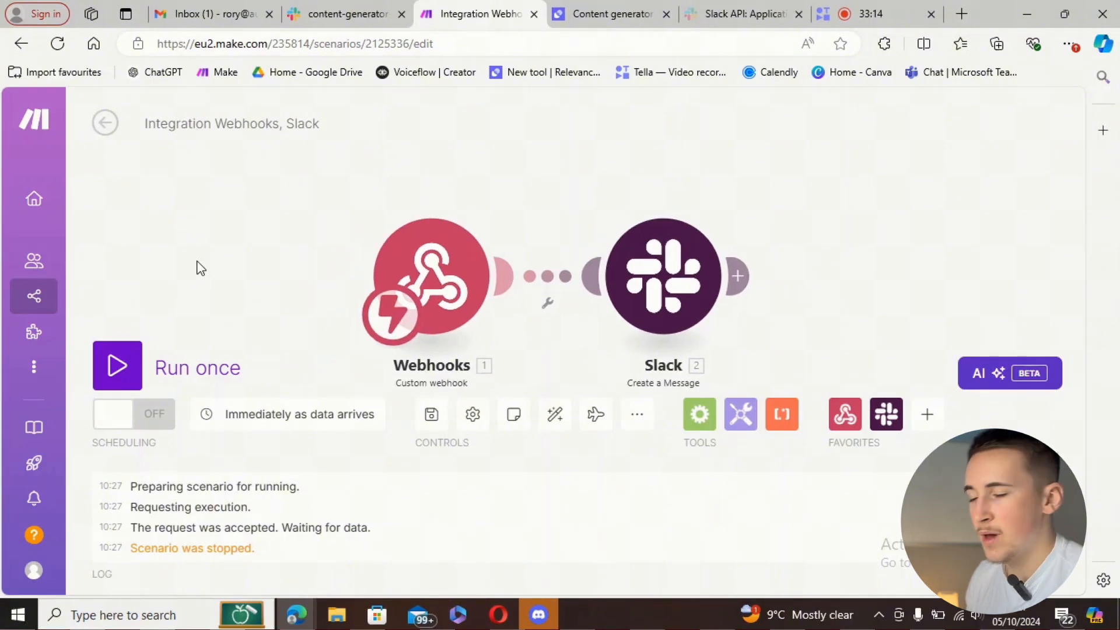
left_click(139, 362)
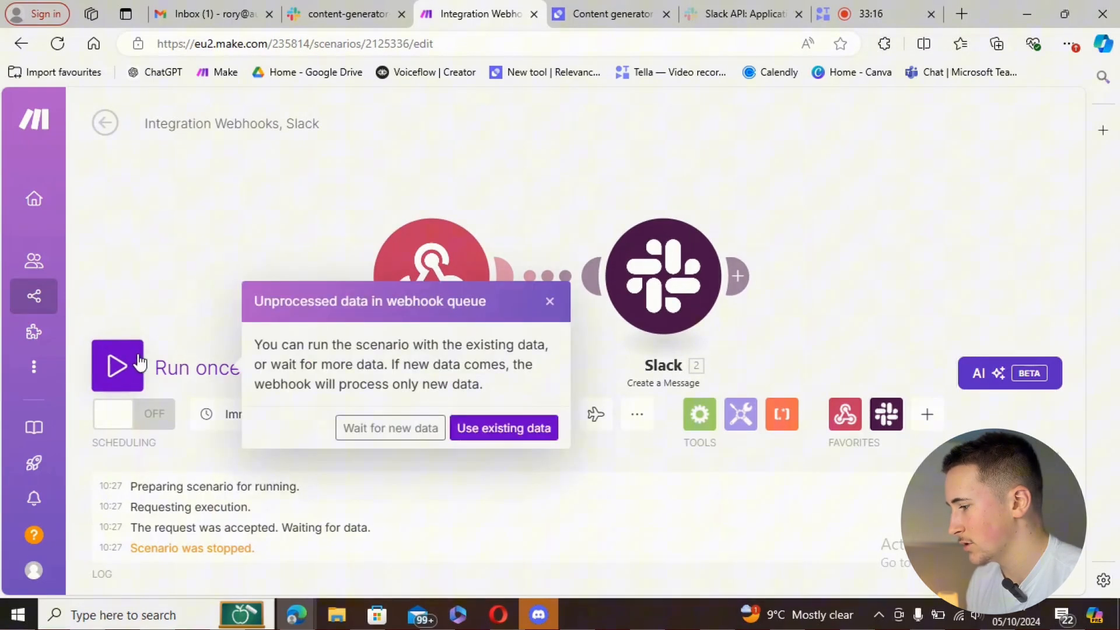
left_click(492, 431)
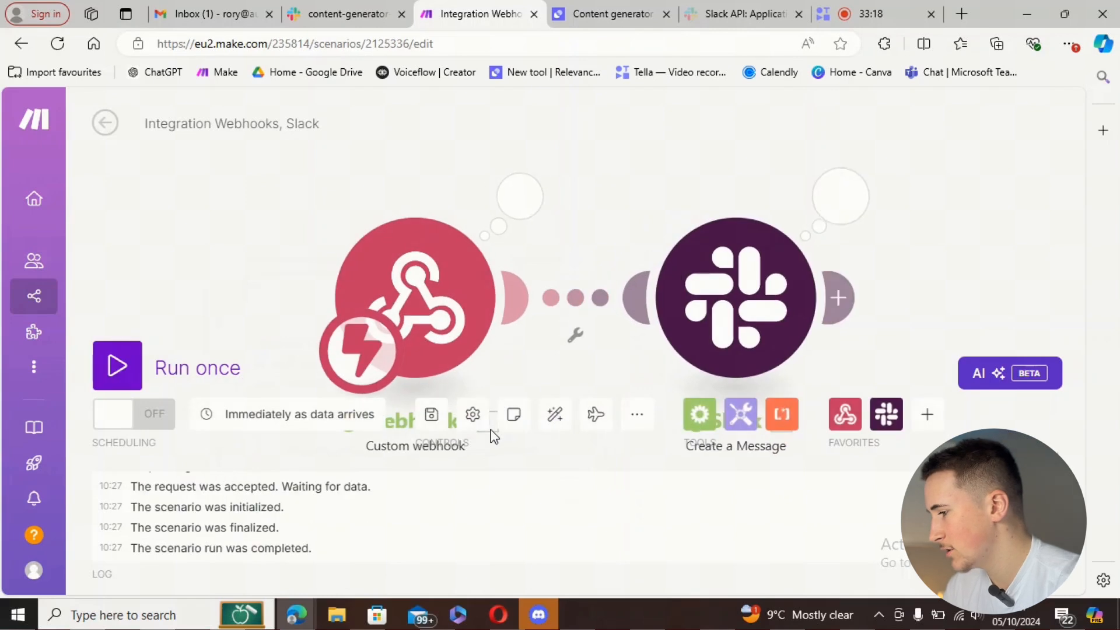
left_click(829, 220)
left_click(771, 124)
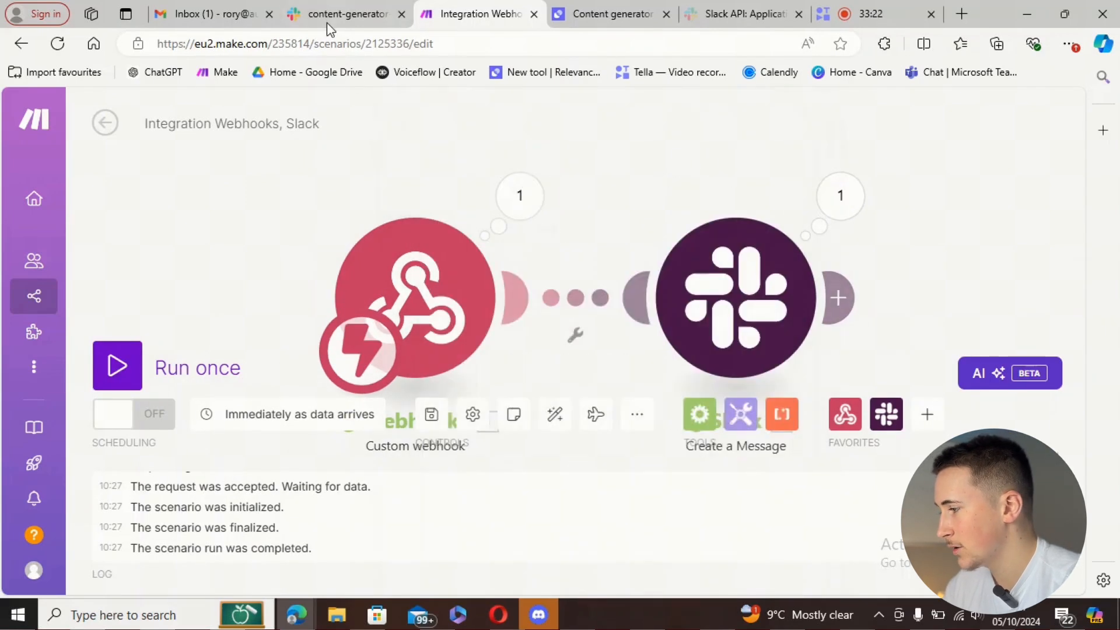
left_click(327, 20)
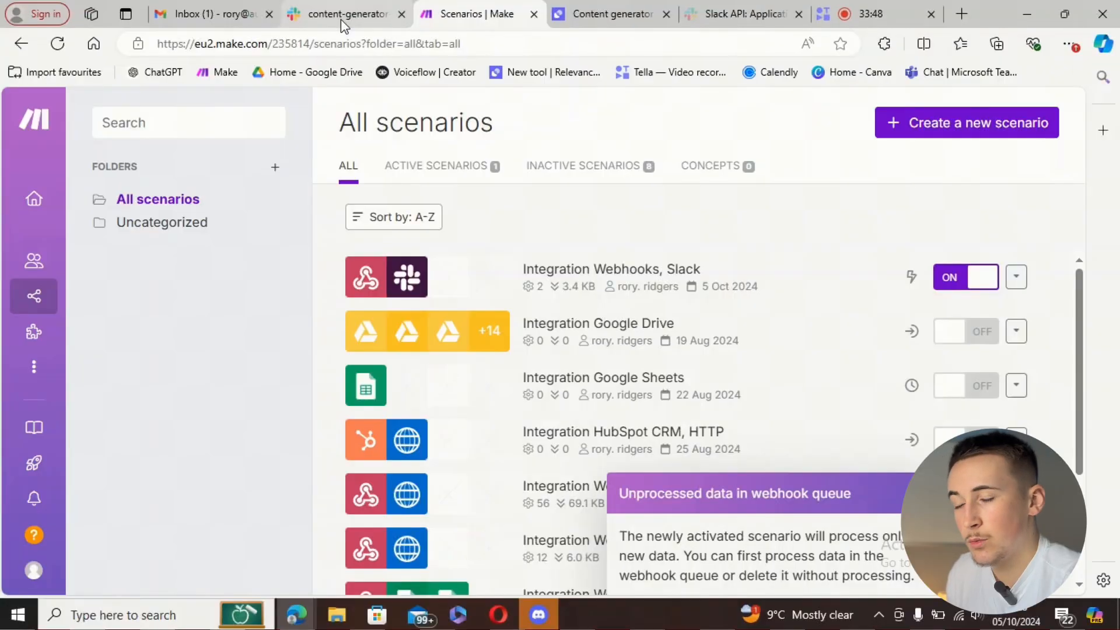
- Post 'create a piece of copy on the benefits of ai' in the content-generator-agent channel
left_click(341, 20)
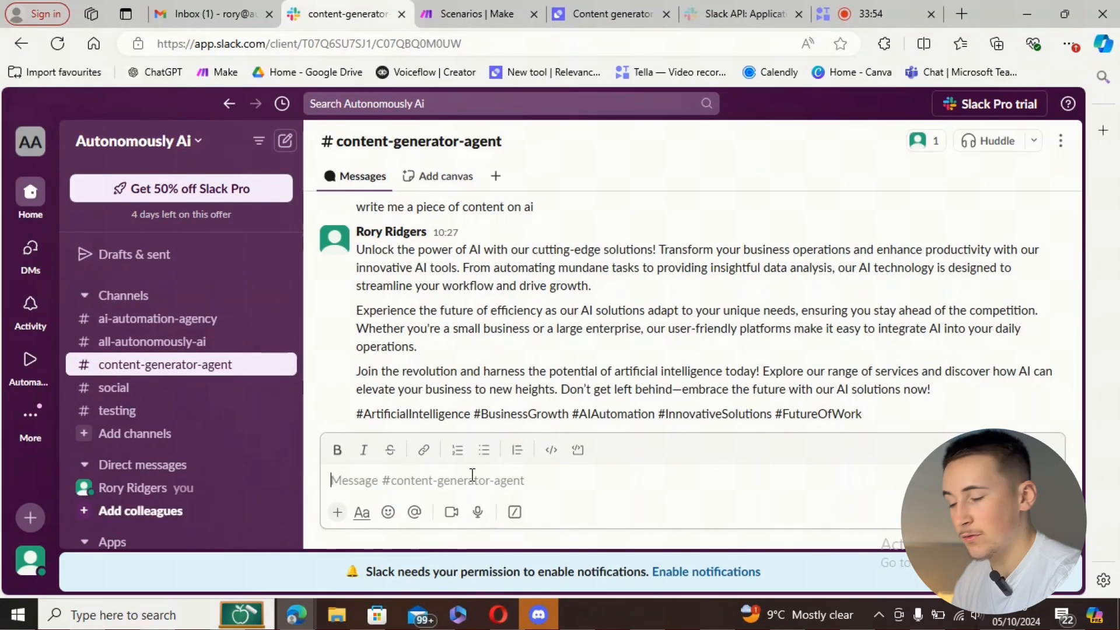
type("create a piece of copy on the benefits of ai")
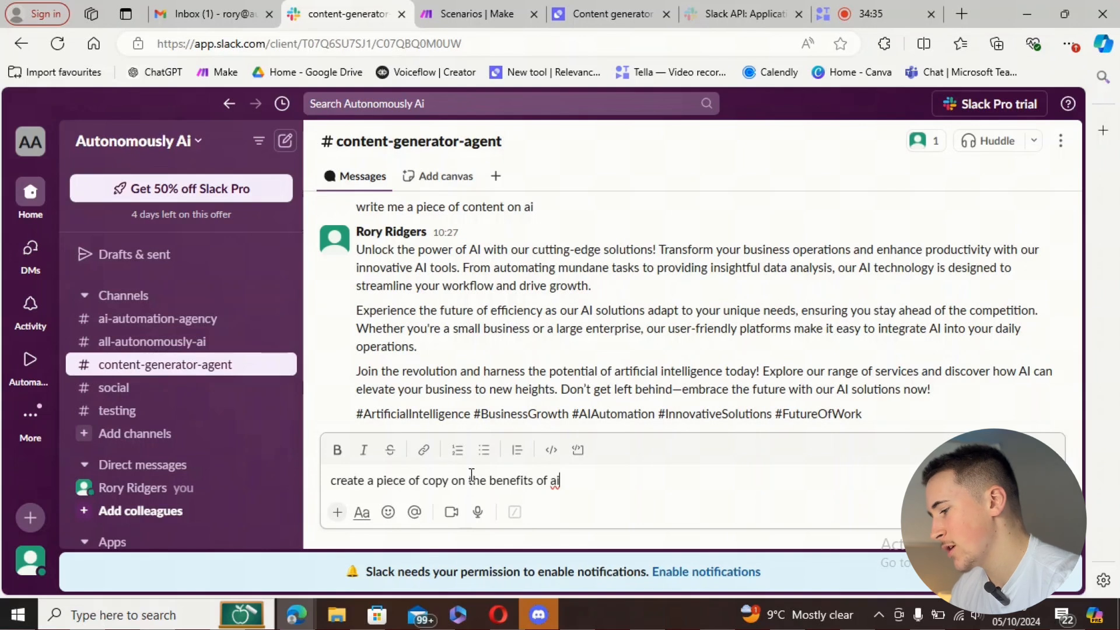
key("Return")
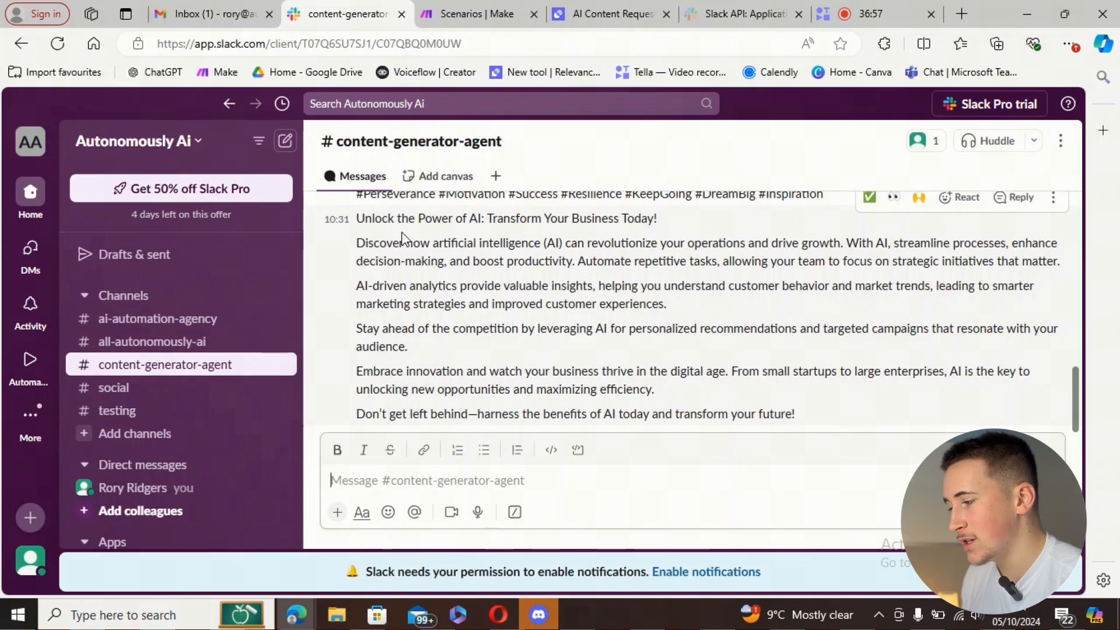
- Paste and send the same request again to trigger another generation run
left_click_drag(354, 248, 558, 302)
left_click(526, 286)
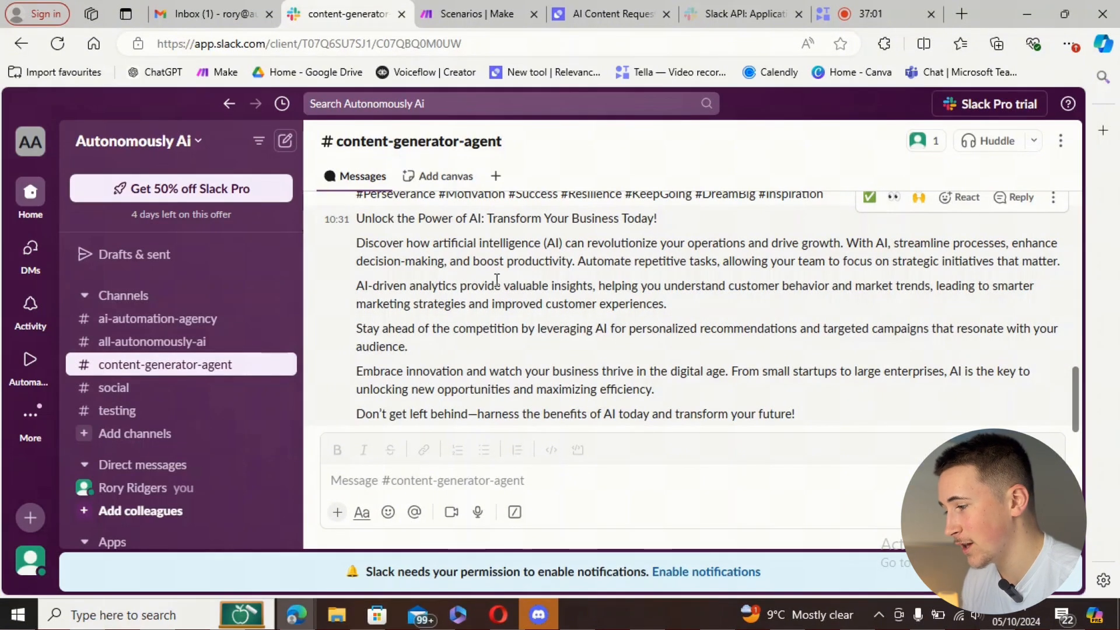
left_click(459, 479)
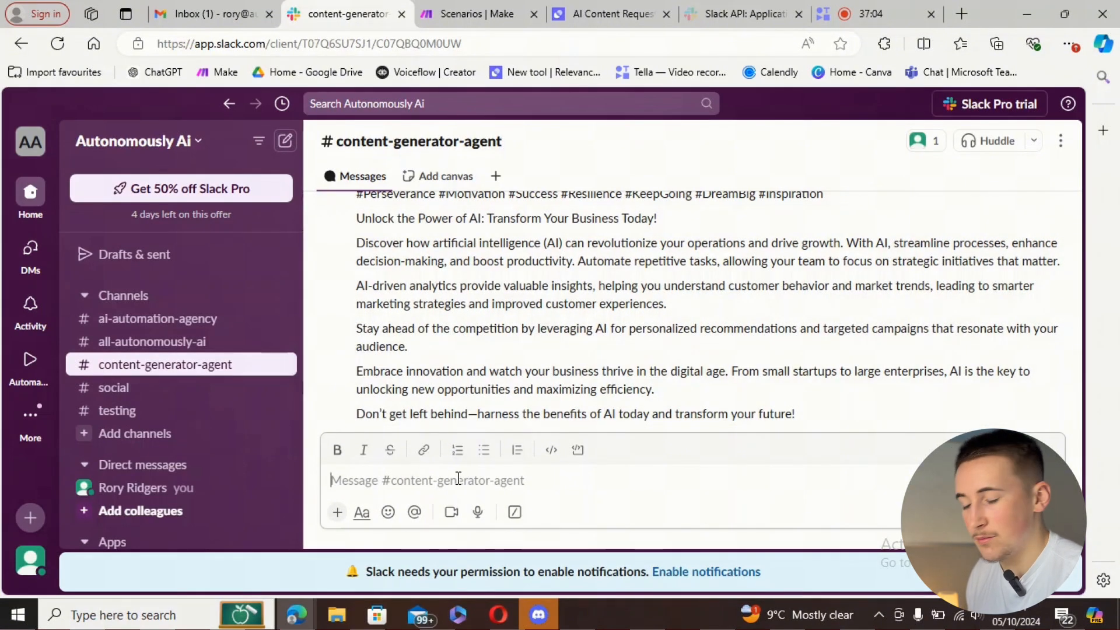
type("create a piece of copy on the benefits of ai")
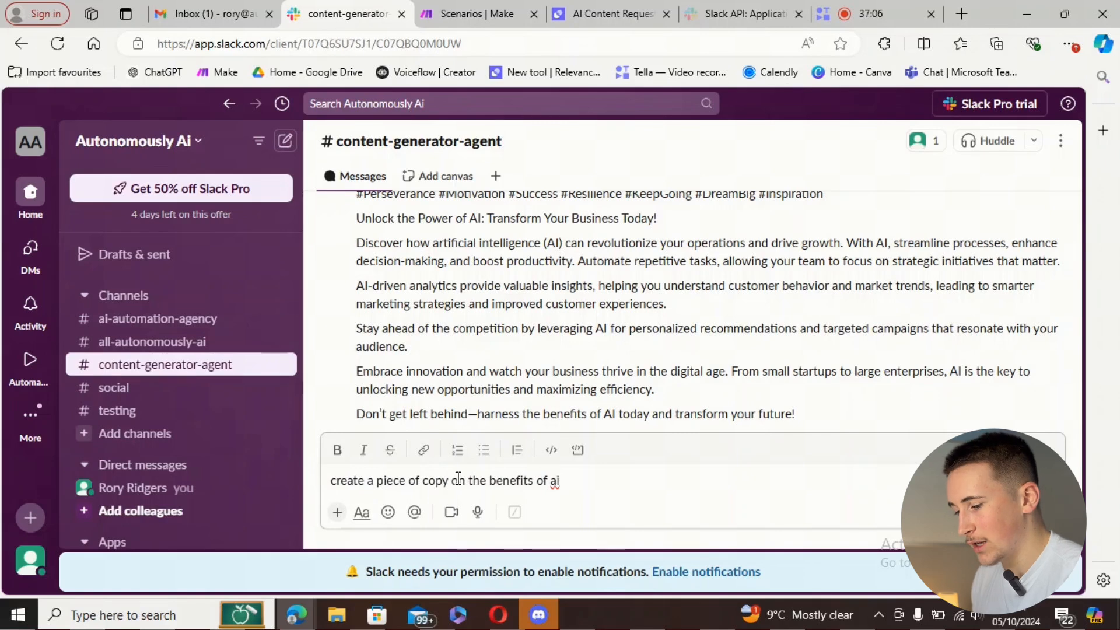
key("Return")
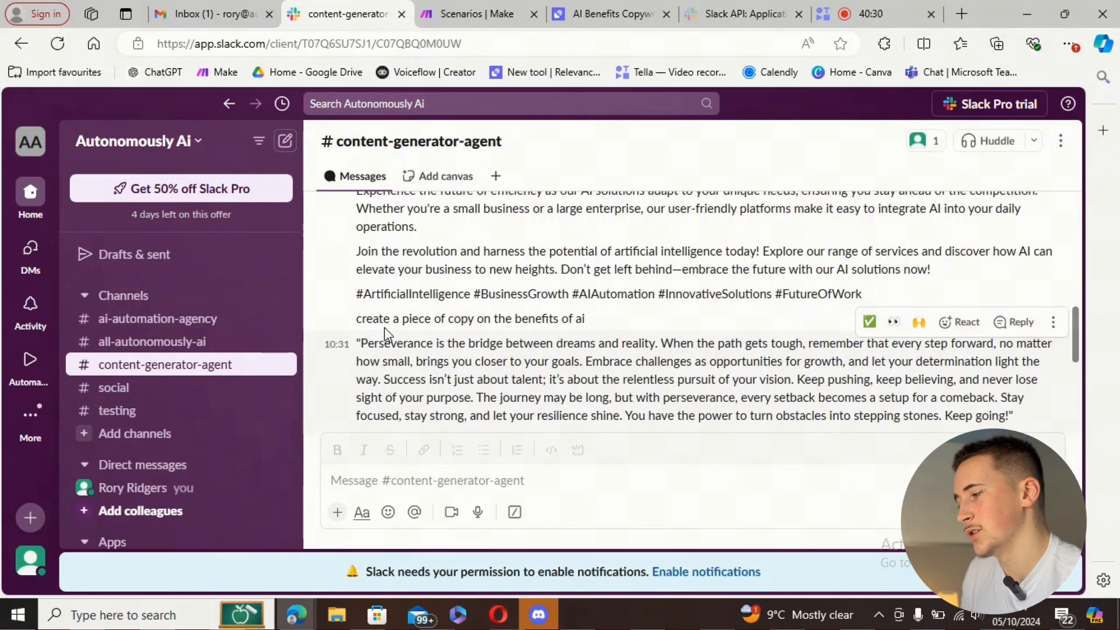